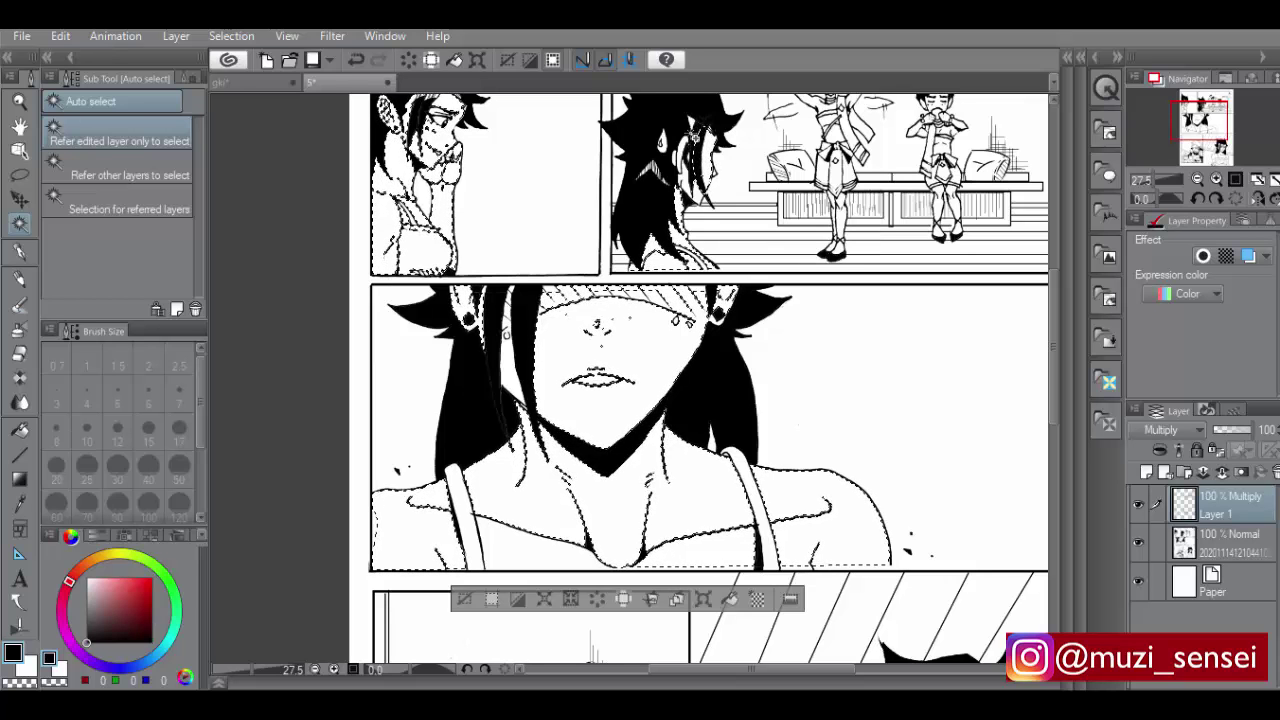
# Add the seated girl's untoned skin in the second panel to the existing skin selection
pyautogui.click(681, 157)
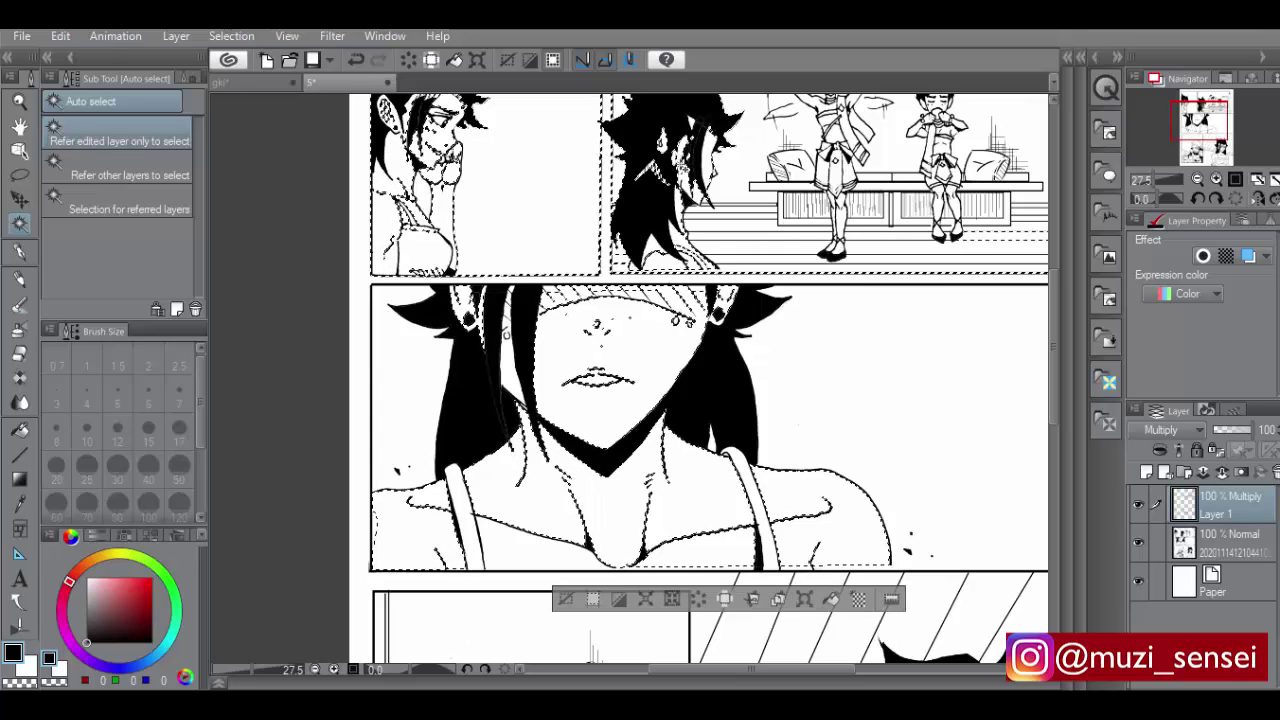
pyautogui.hotkey('ctrl', 'z')
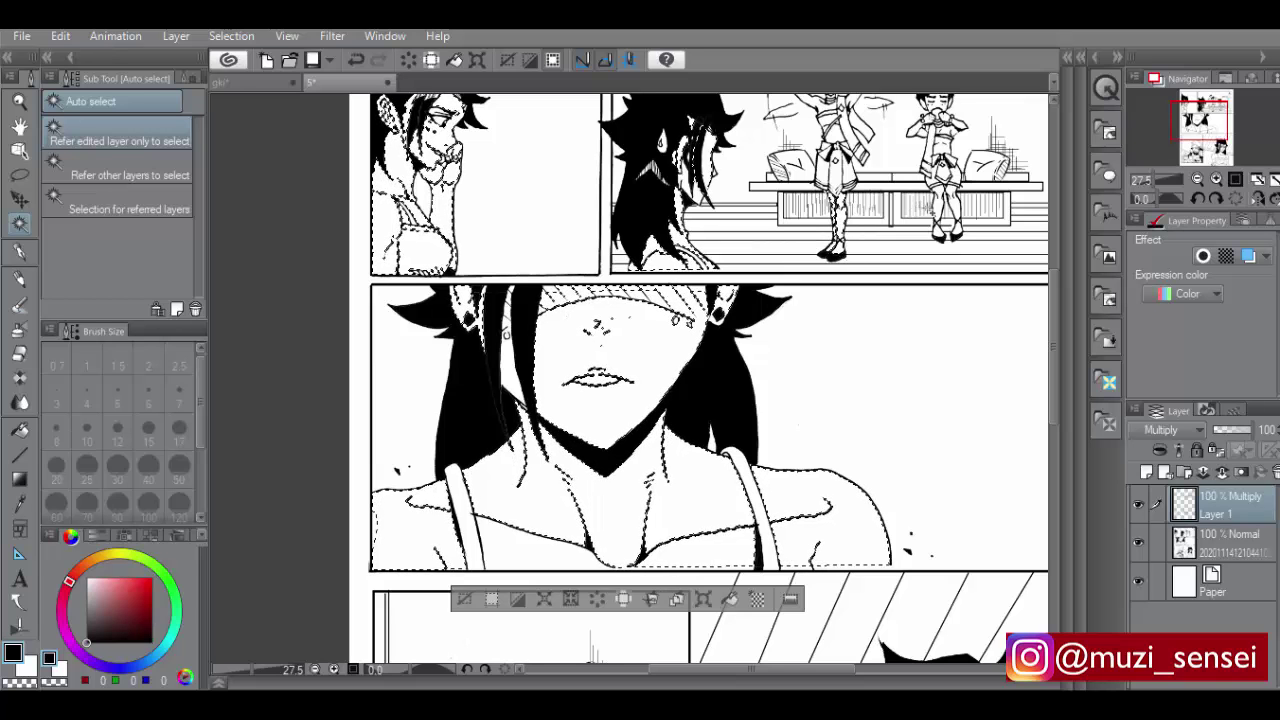
pyautogui.keyDown('shift'); pyautogui.click(940, 206); pyautogui.keyUp('shift')
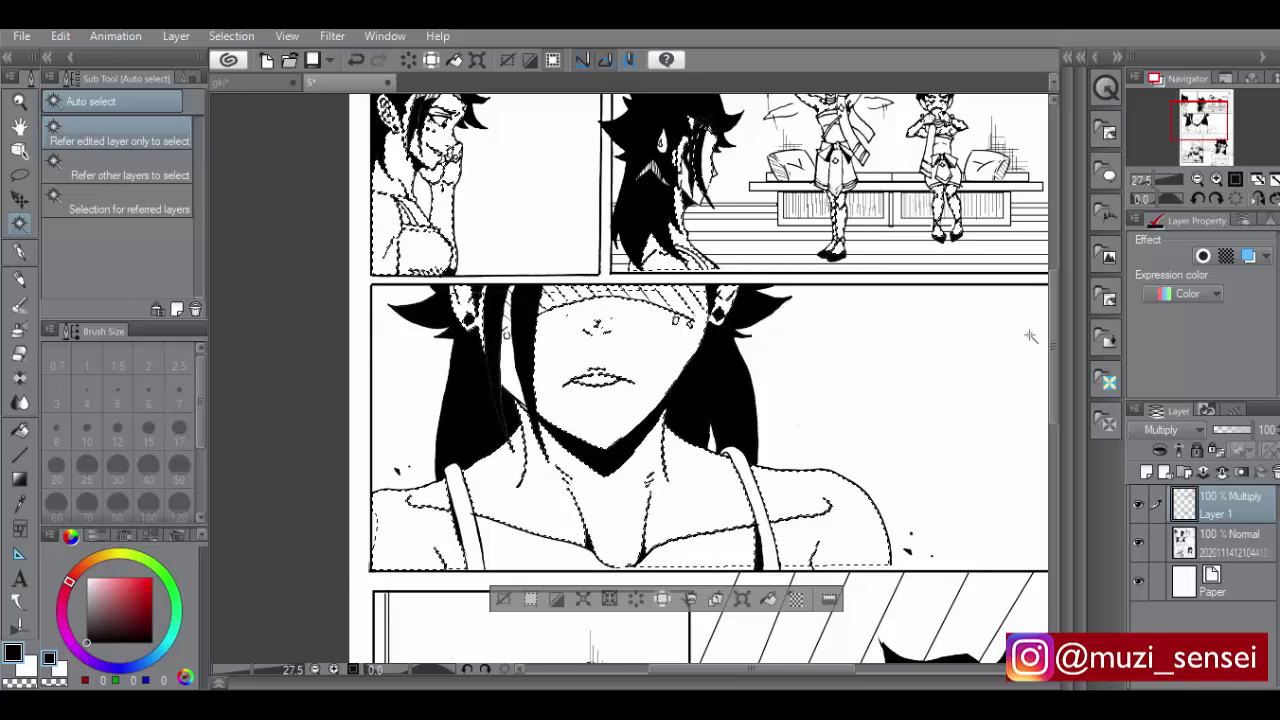
# Add the skin of the armored woman and the black-haired woman in the two bottom panels to the selection
pyautogui.moveTo(1050, 331); pyautogui.dragTo(1056, 285)
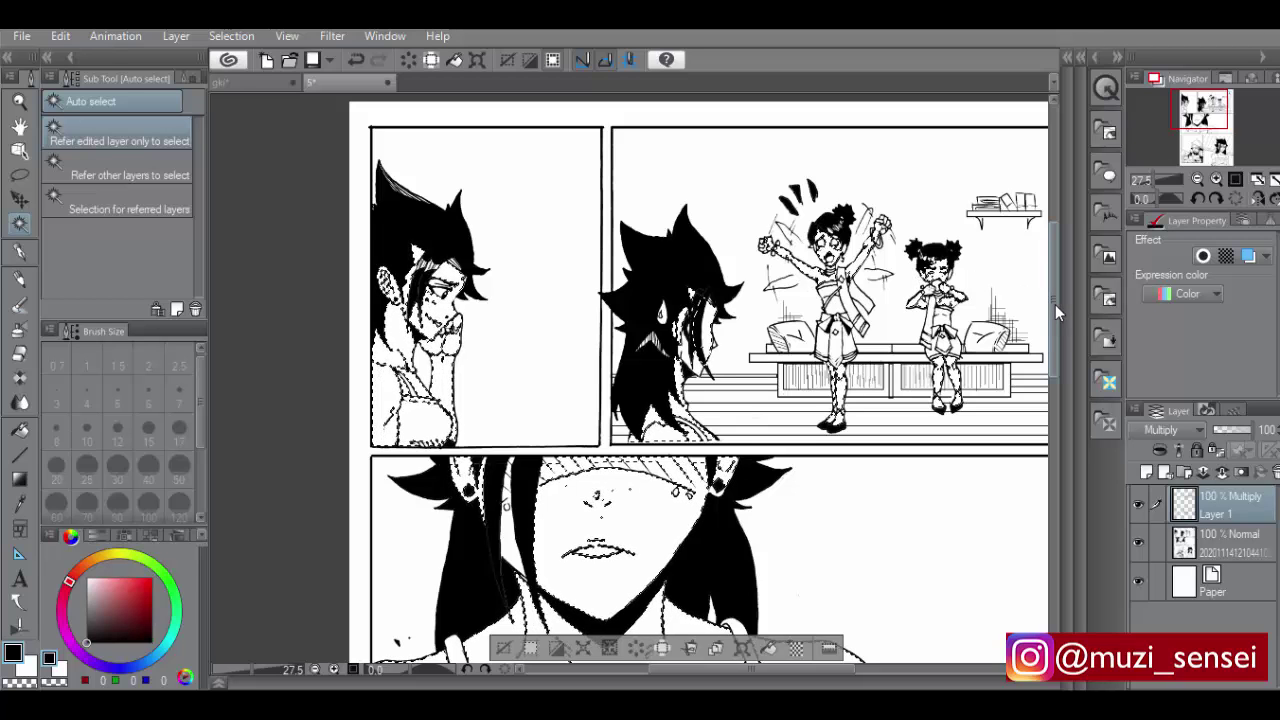
pyautogui.moveTo(1055, 304); pyautogui.dragTo(1066, 479)
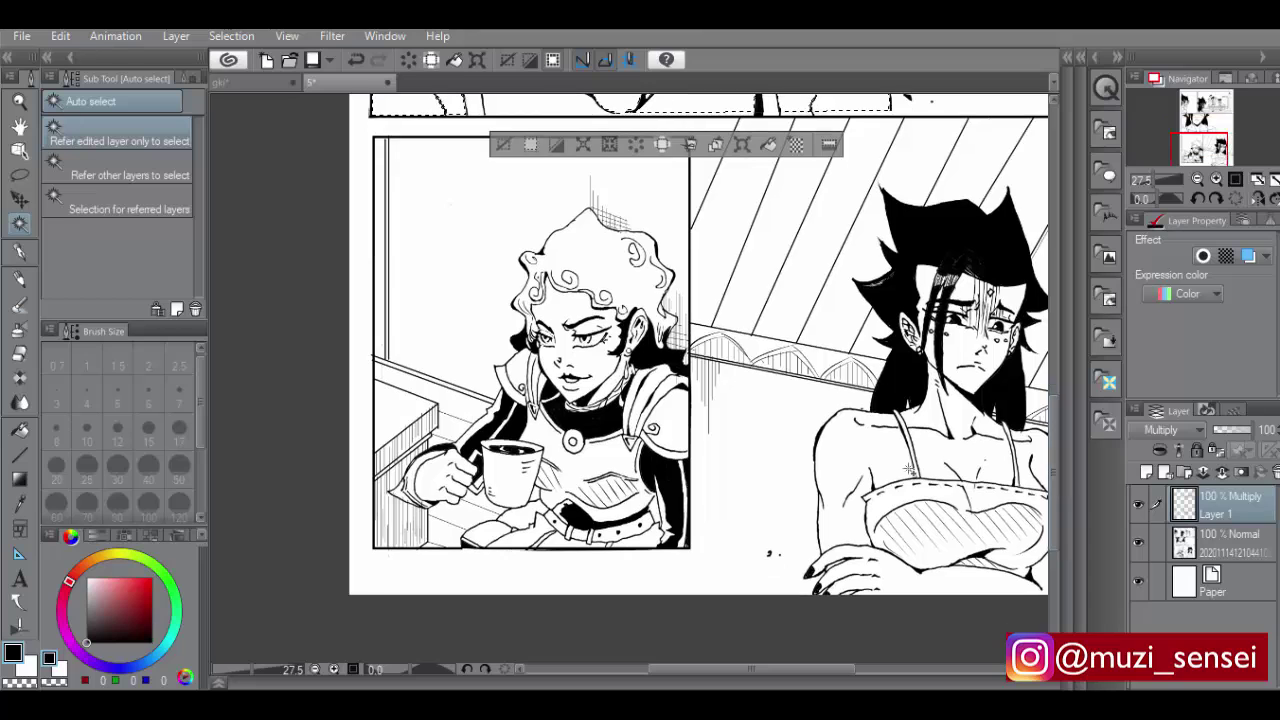
pyautogui.click(612, 384)
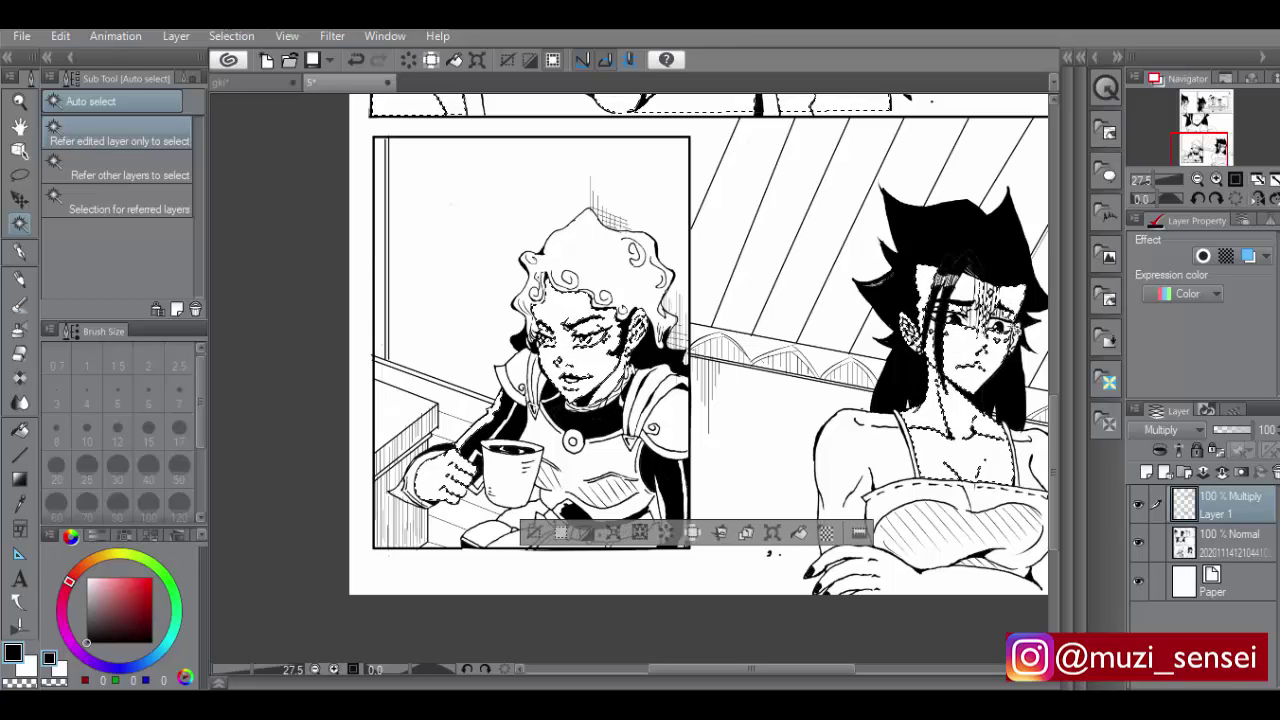
pyautogui.click(867, 461)
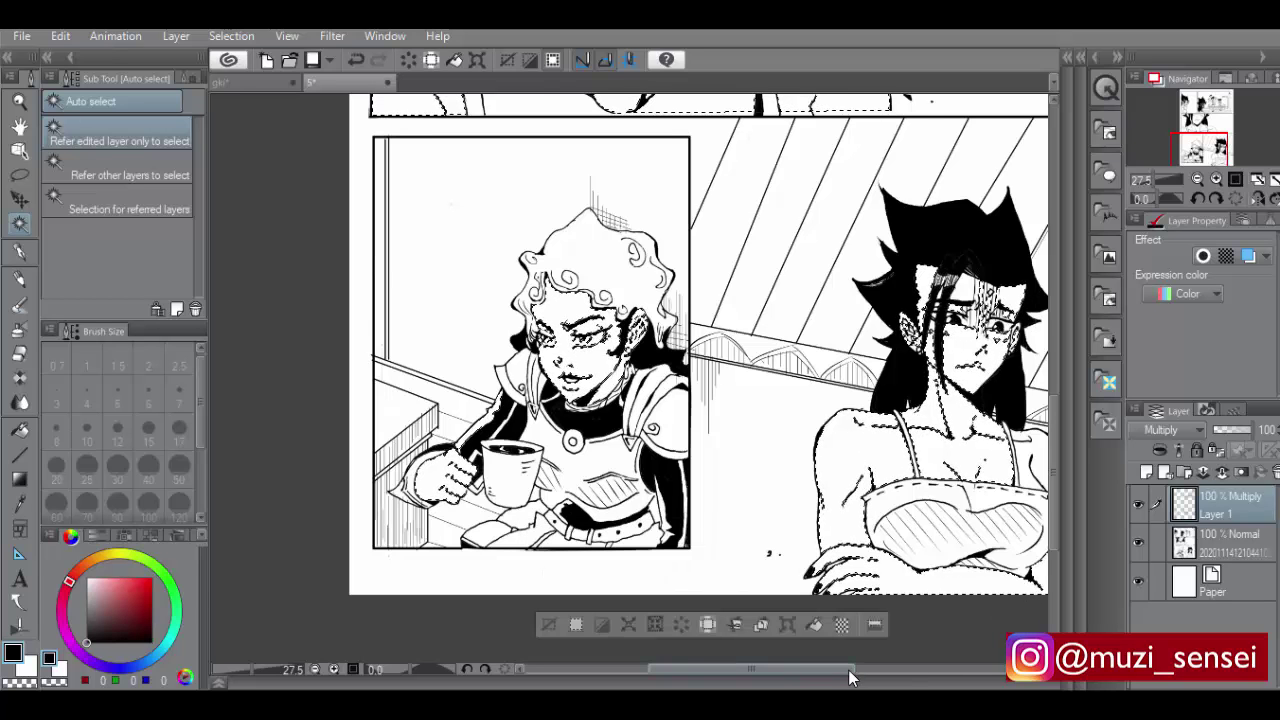
# Apply a simple circle tone to the selected skin with frequency 42.5, density 30% and angle 45
pyautogui.moveTo(851, 680); pyautogui.dragTo(883, 680)
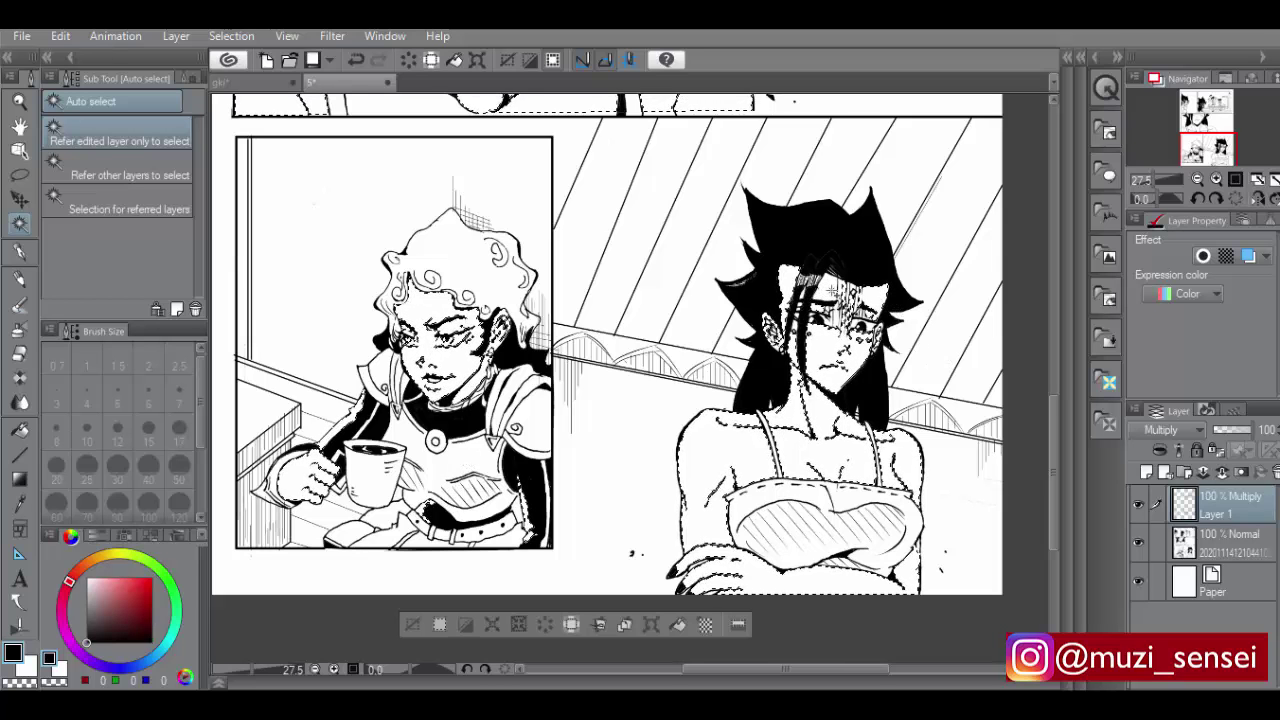
pyautogui.click(705, 625)
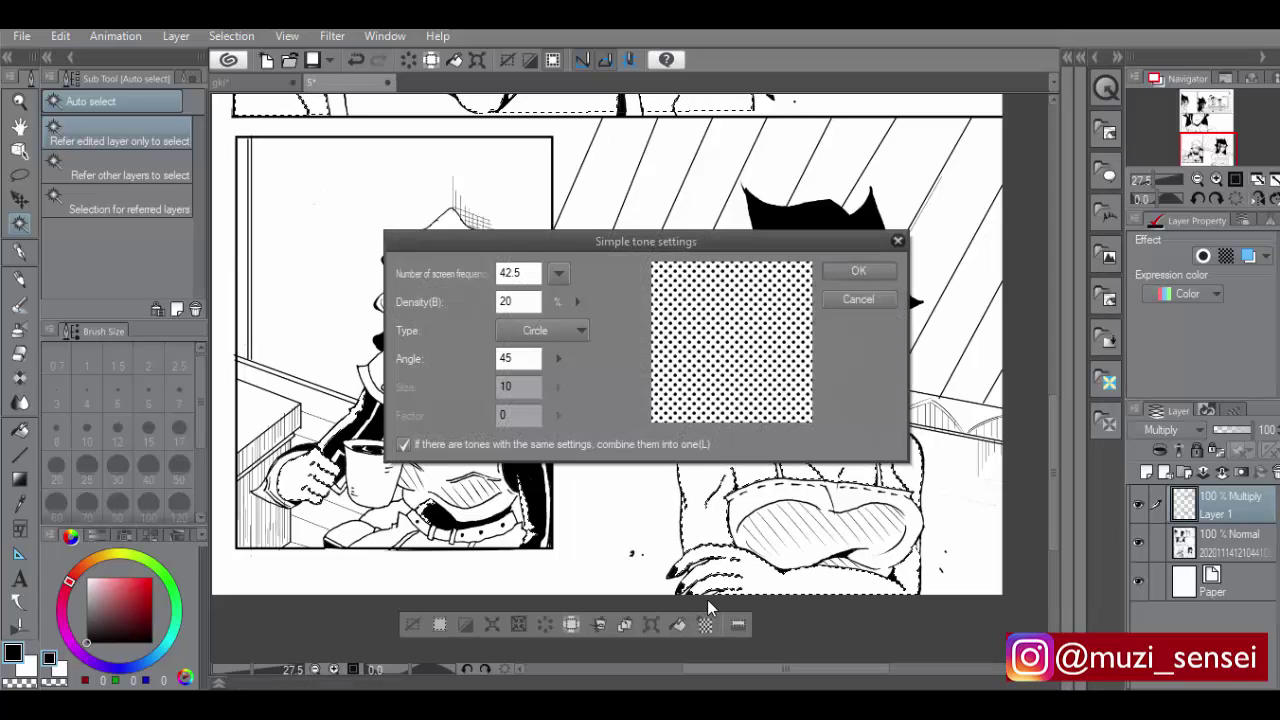
pyautogui.click(580, 299)
pyautogui.moveTo(586, 294); pyautogui.dragTo(596, 255)
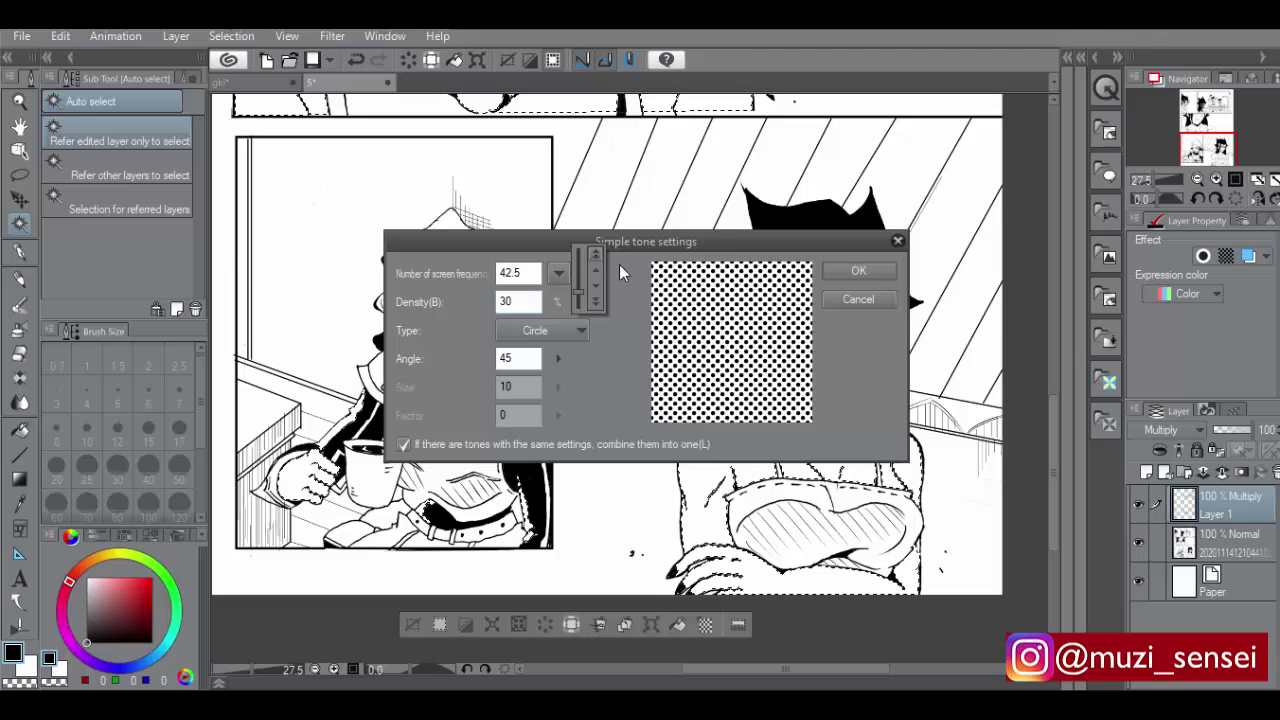
pyautogui.click(858, 271)
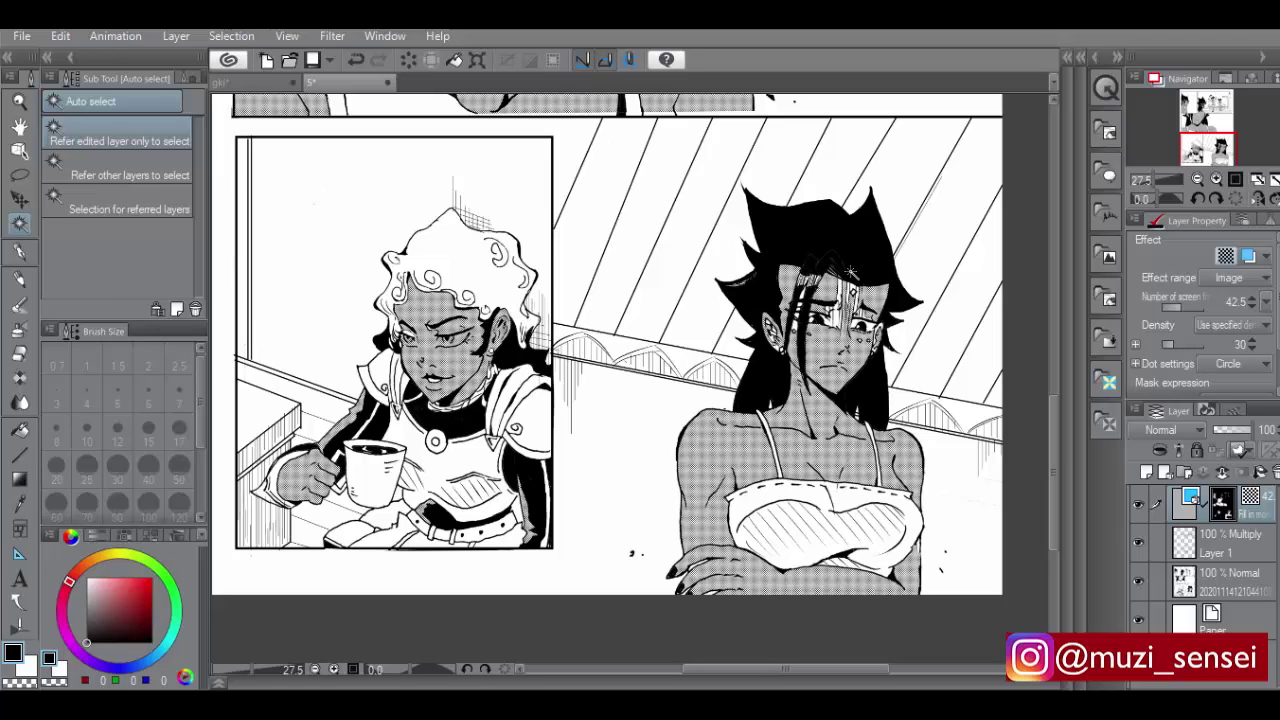
# With the Textured pen at size 50, paint tone over the missed spots on the black-haired woman's forehead, ear and cheek in the last panel
pyautogui.click(20, 252)
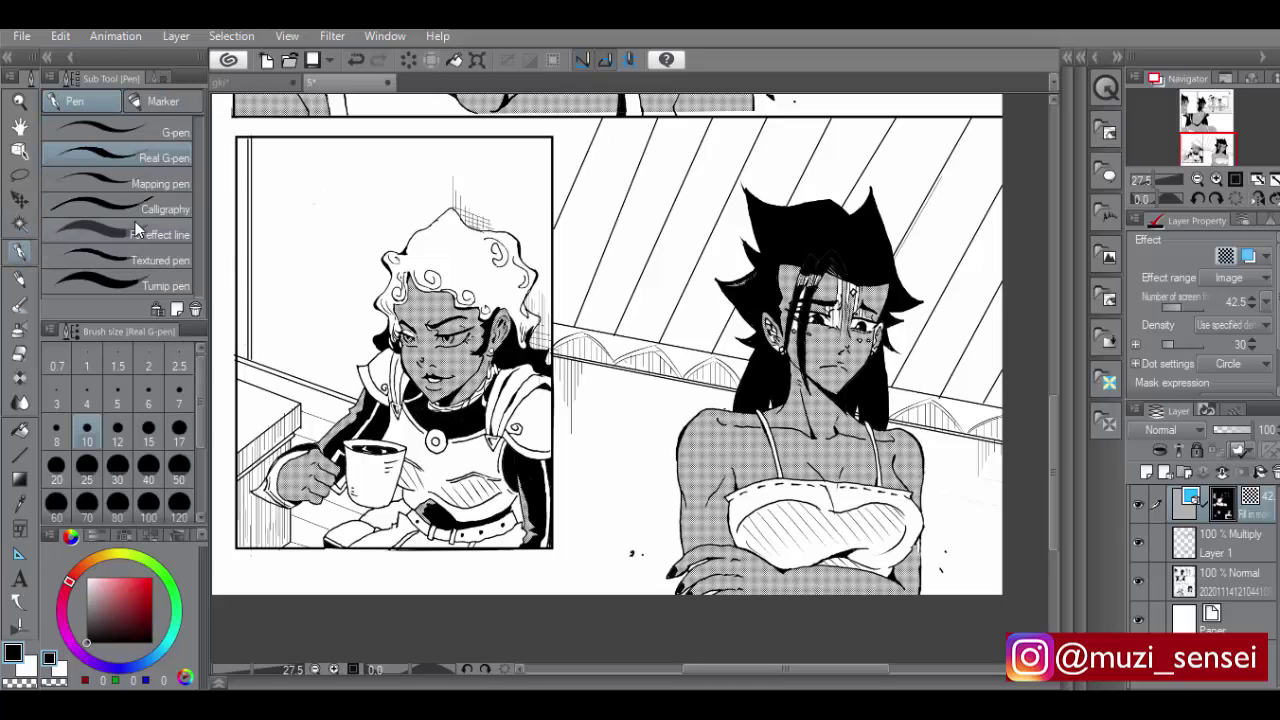
pyautogui.click(191, 264)
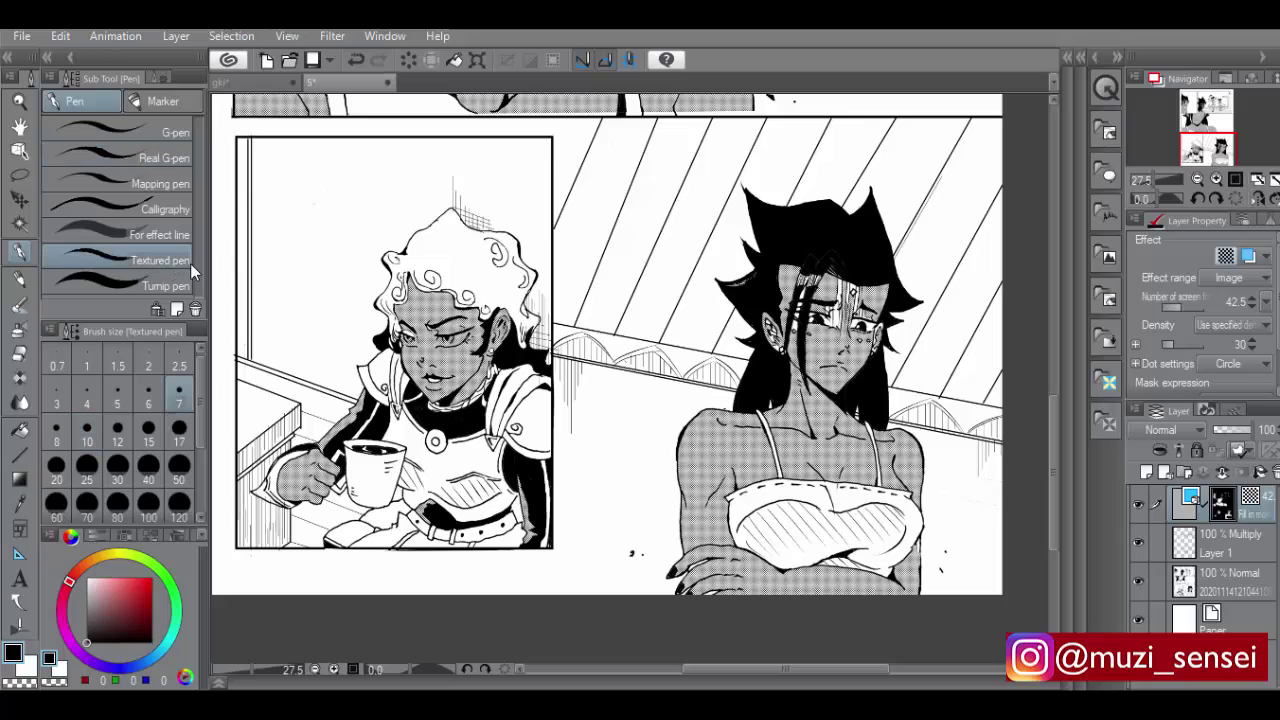
pyautogui.click(179, 466)
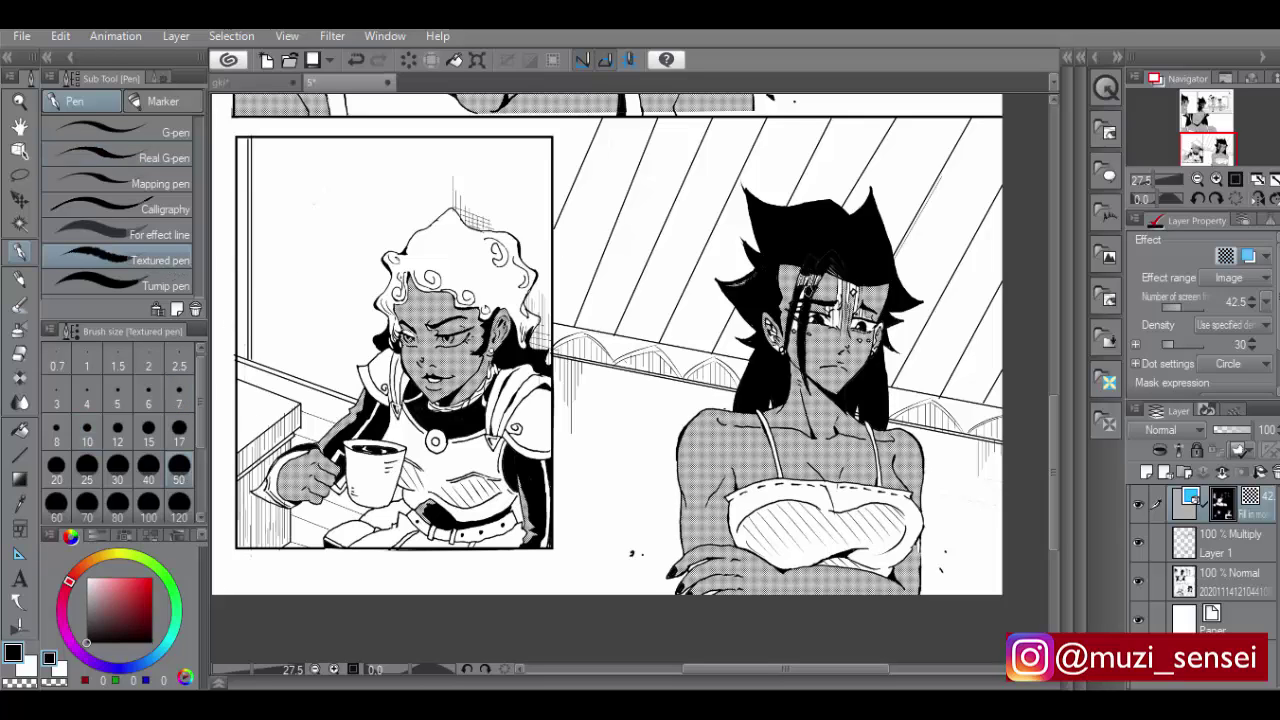
pyautogui.moveTo(808, 291)
pyautogui.mouseDown()
pyautogui.moveTo(832, 327)
pyautogui.moveTo(838, 283)
pyautogui.moveTo(856, 308)
pyautogui.moveTo(850, 290)
pyautogui.mouseUp()
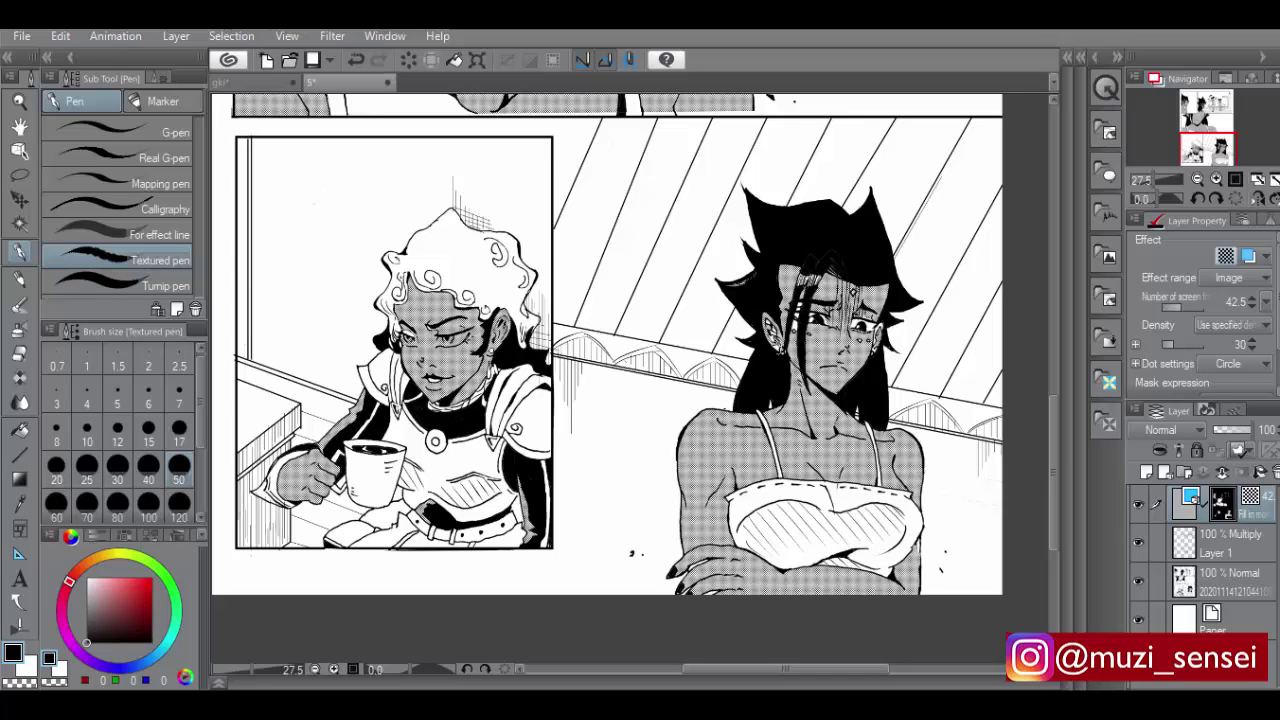
pyautogui.moveTo(762, 326)
pyautogui.mouseDown()
pyautogui.moveTo(780, 354)
pyautogui.moveTo(764, 318)
pyautogui.mouseUp()
pyautogui.moveTo(880, 322); pyautogui.dragTo(872, 344)
# Paint tone into the gap between the hair strands and across the shaded forehead in the middle close-up panel
pyautogui.moveTo(1054, 414); pyautogui.dragTo(1034, 296)
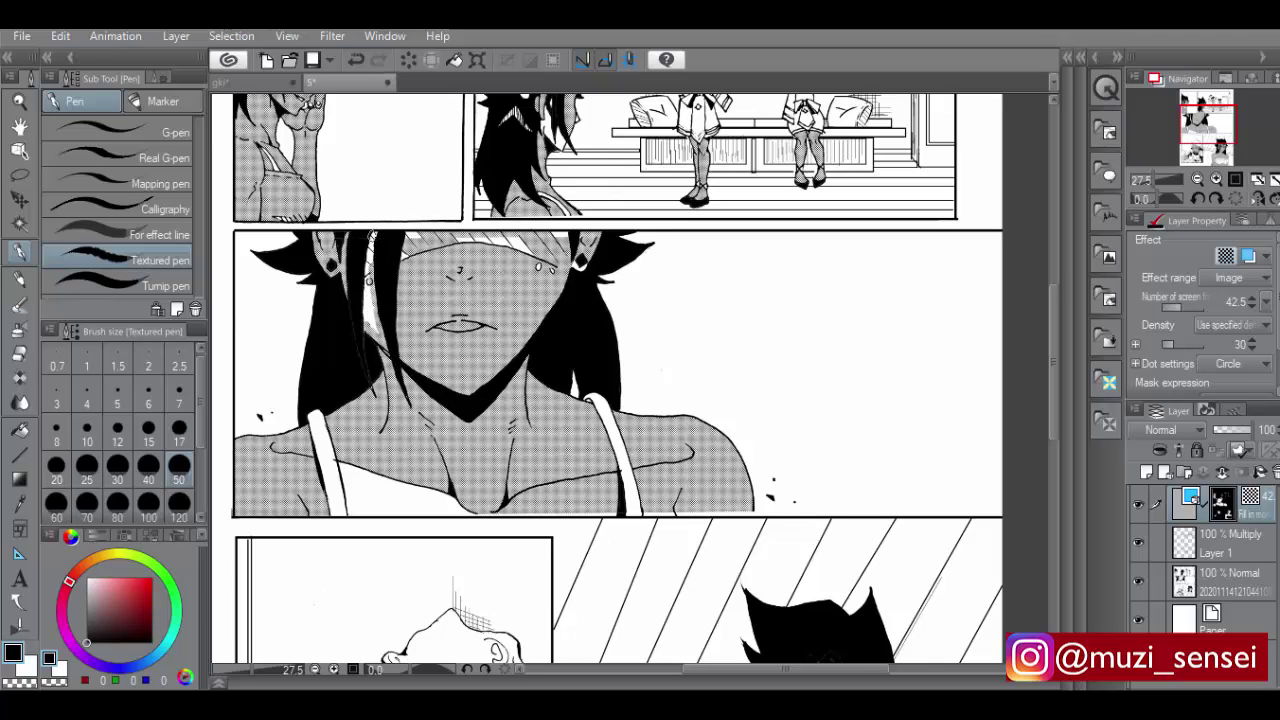
pyautogui.moveTo(371, 238); pyautogui.dragTo(377, 328)
pyautogui.moveTo(370, 257); pyautogui.dragTo(371, 326)
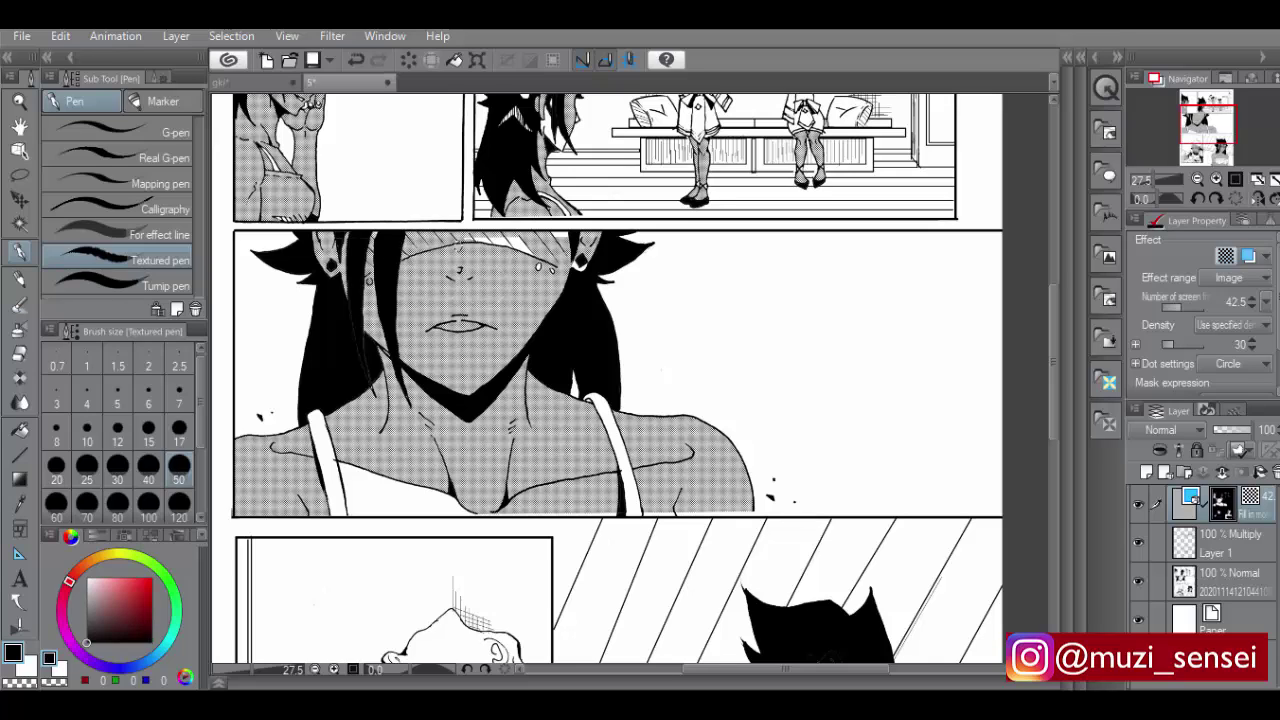
pyautogui.moveTo(468, 240)
pyautogui.mouseDown()
pyautogui.moveTo(540, 256)
pyautogui.moveTo(499, 241)
pyautogui.moveTo(552, 241)
pyautogui.mouseUp()
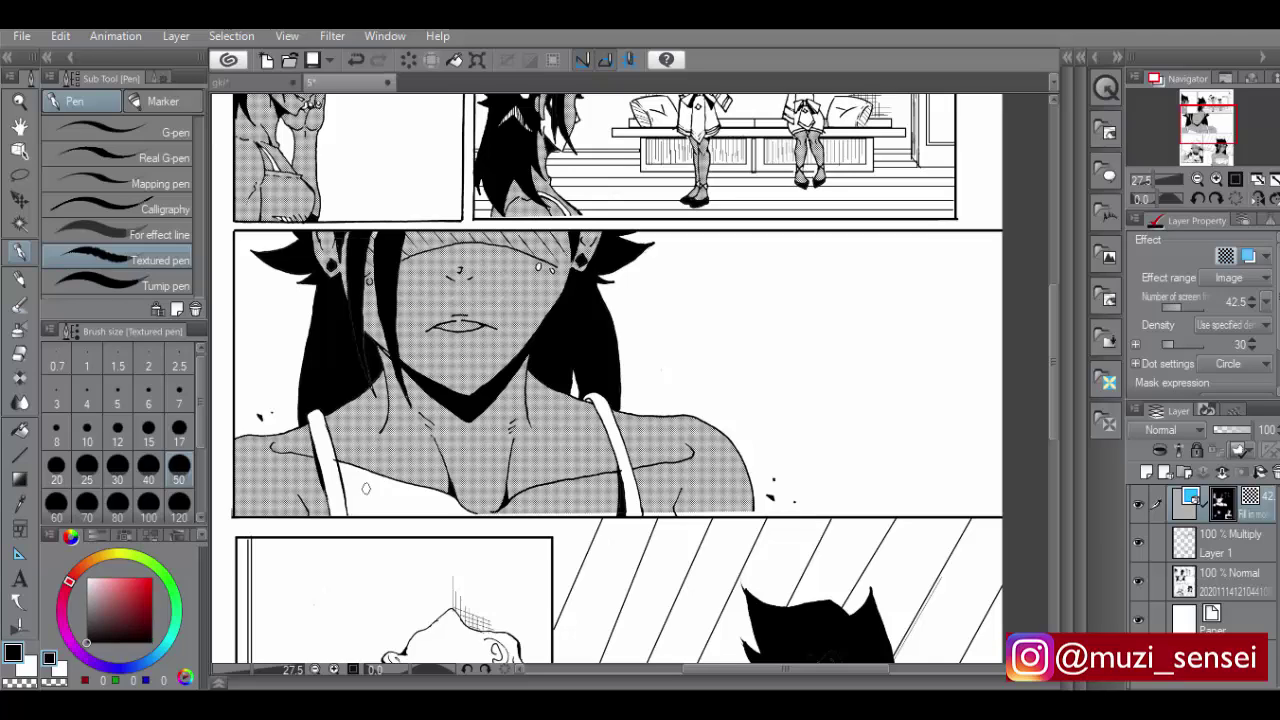
pyautogui.hotkey('ctrl', 'z')
pyautogui.moveTo(345, 462); pyautogui.dragTo(358, 505)
pyautogui.hotkey('ctrl', 'z')
# Auto-select the white chest area below the collarbone in the close-up, fill it with the tone, and deselect
pyautogui.press('w')
pyautogui.click(388, 503)
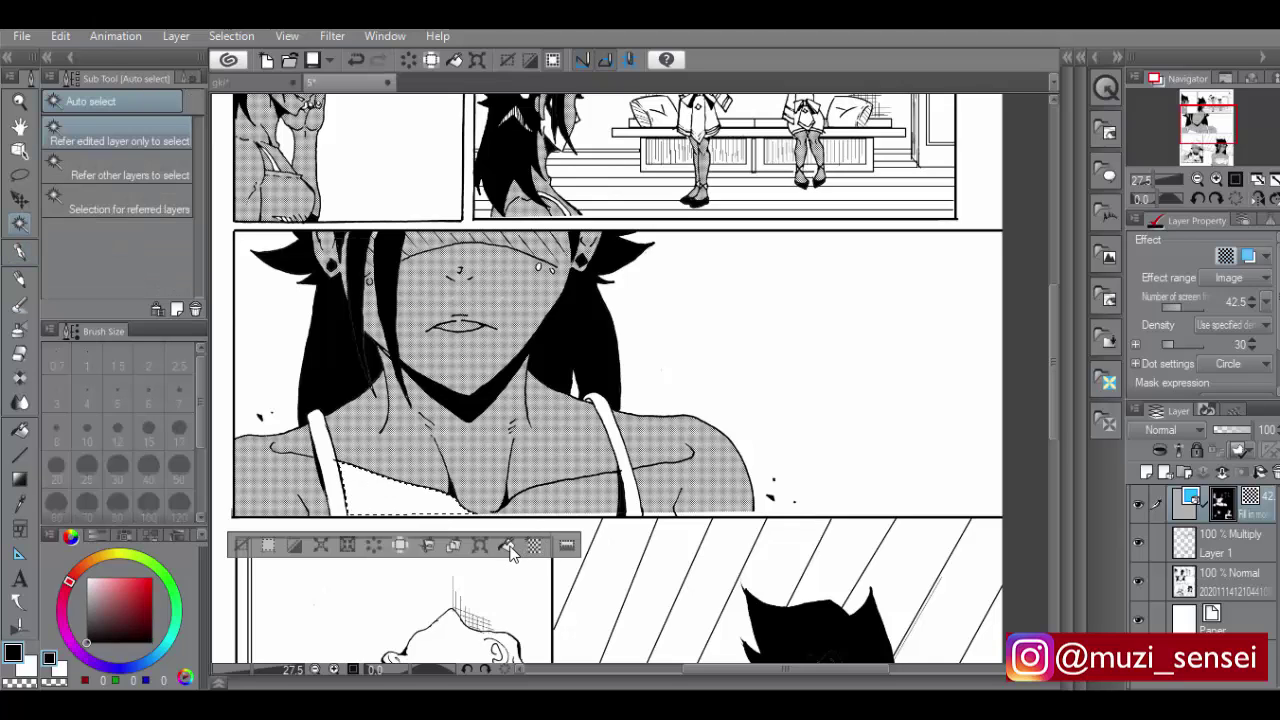
pyautogui.click(506, 546)
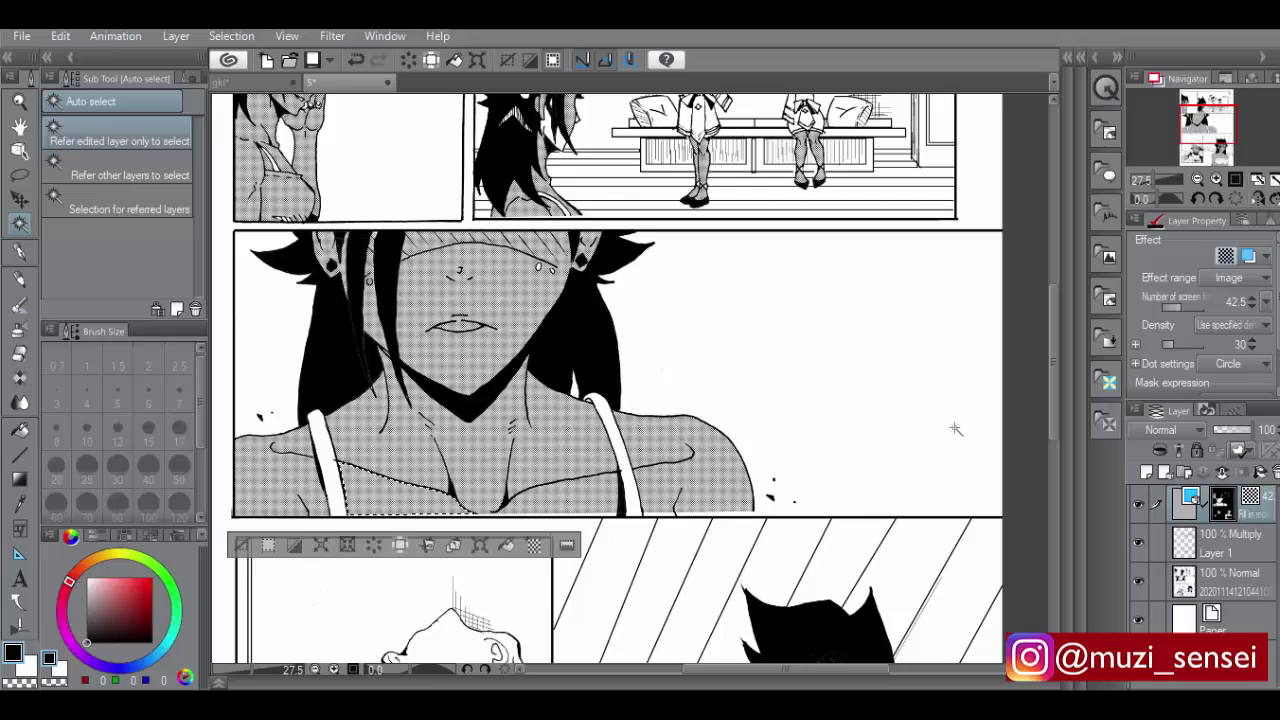
pyautogui.hotkey('ctrl', 'd')
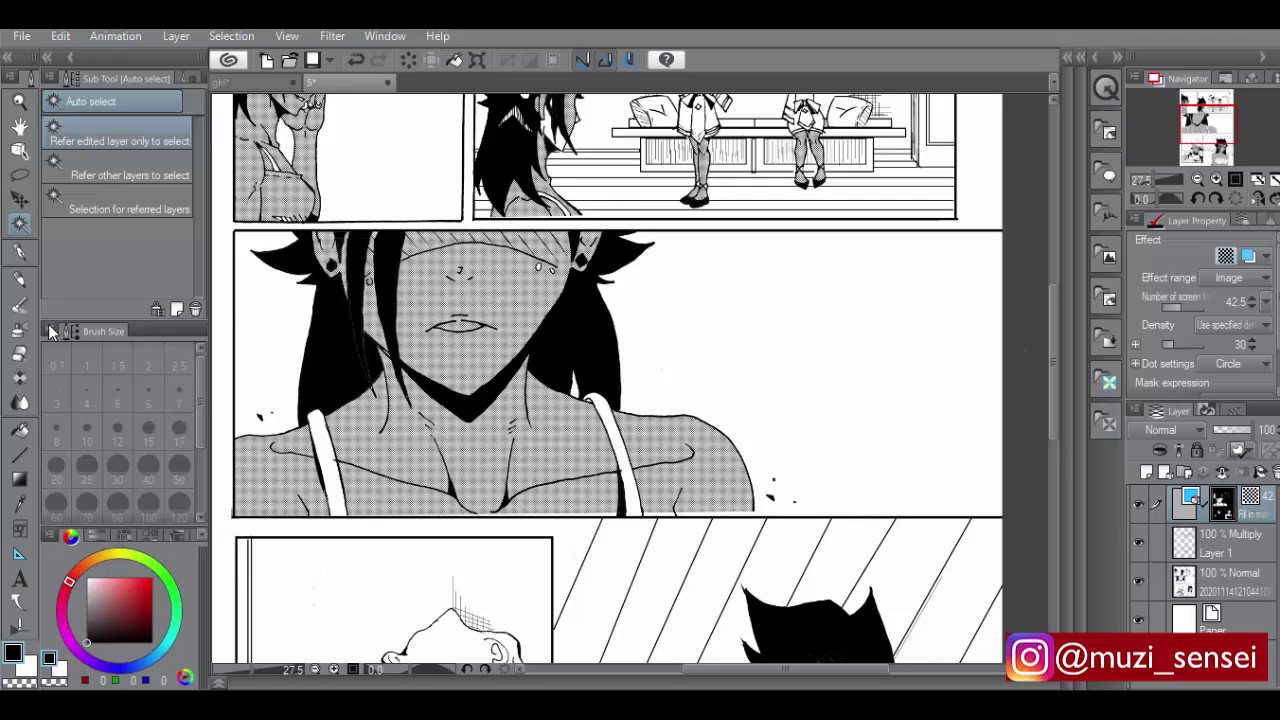
# Paint tone with the Textured pen along the lower edge of the chest and shoulder in the close-up panel
pyautogui.click(19, 250)
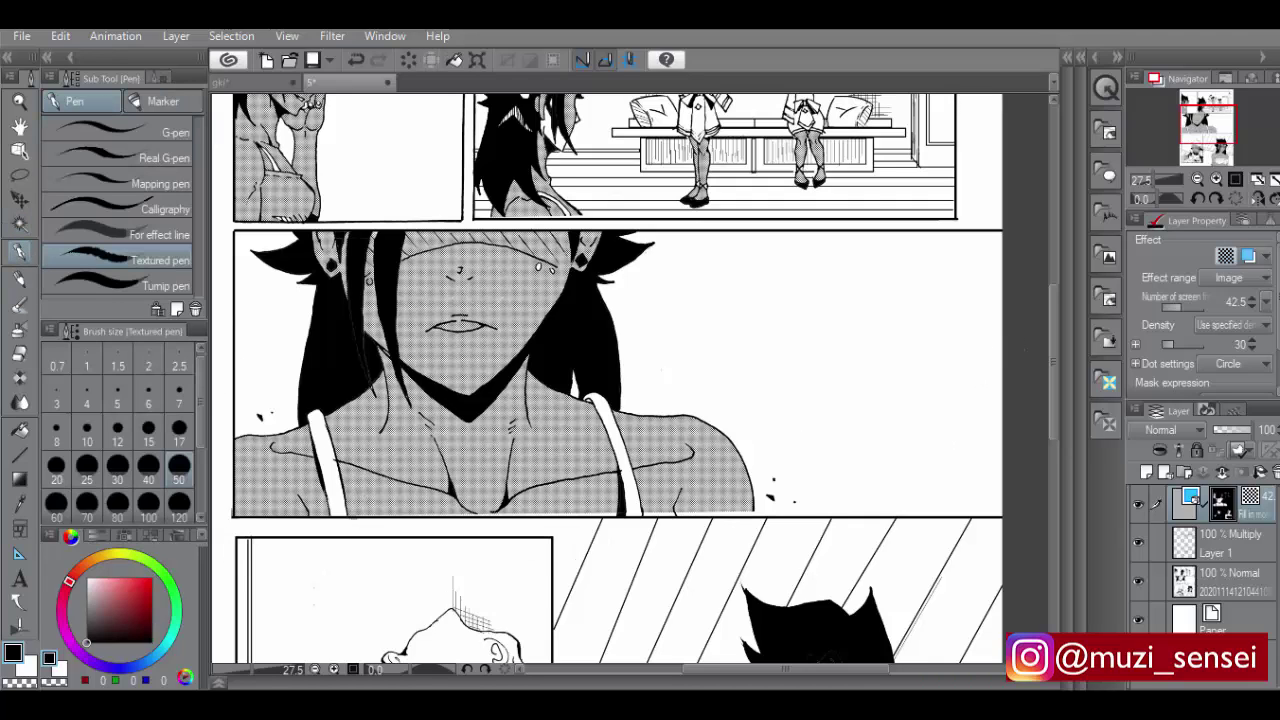
pyautogui.moveTo(458, 517); pyautogui.dragTo(658, 511)
pyautogui.hotkey('ctrl', 'z')
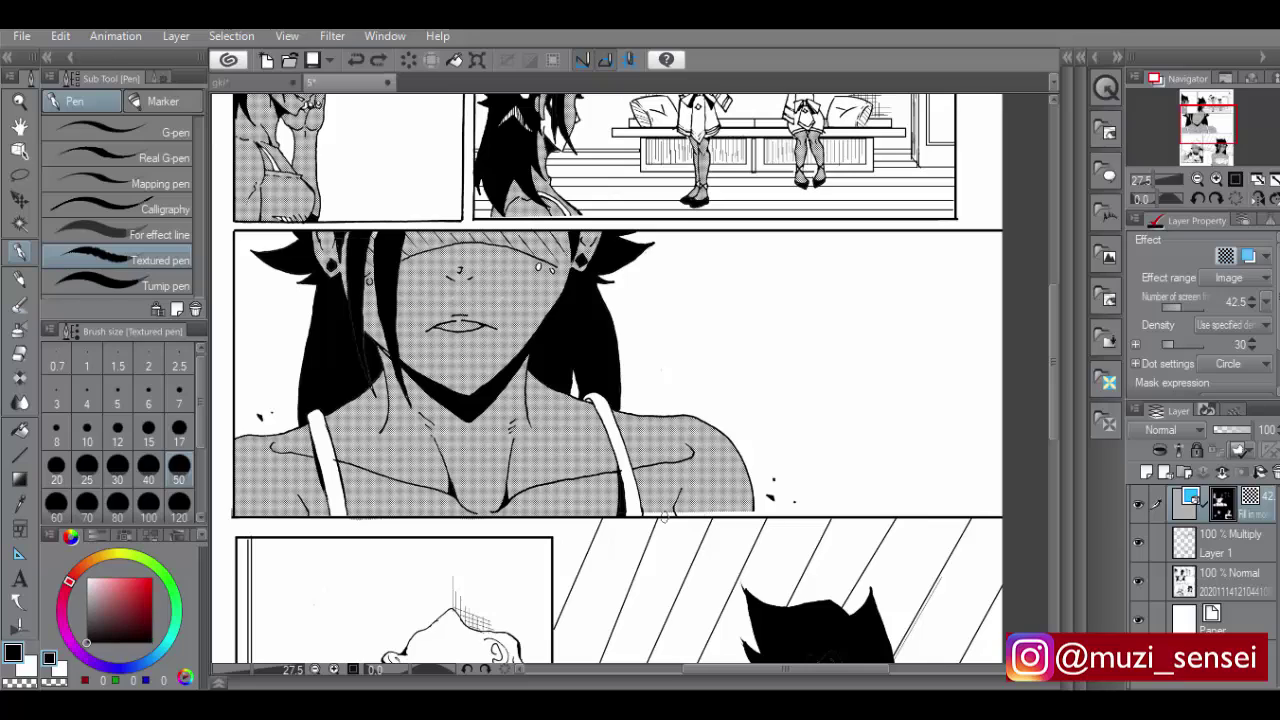
pyautogui.moveTo(647, 513); pyautogui.dragTo(734, 512)
# Touch up the tone on the black-haired woman's profile and on the cheering girl's hand and arm motion shapes in the second panel
pyautogui.scroll(5, 1052, 371)
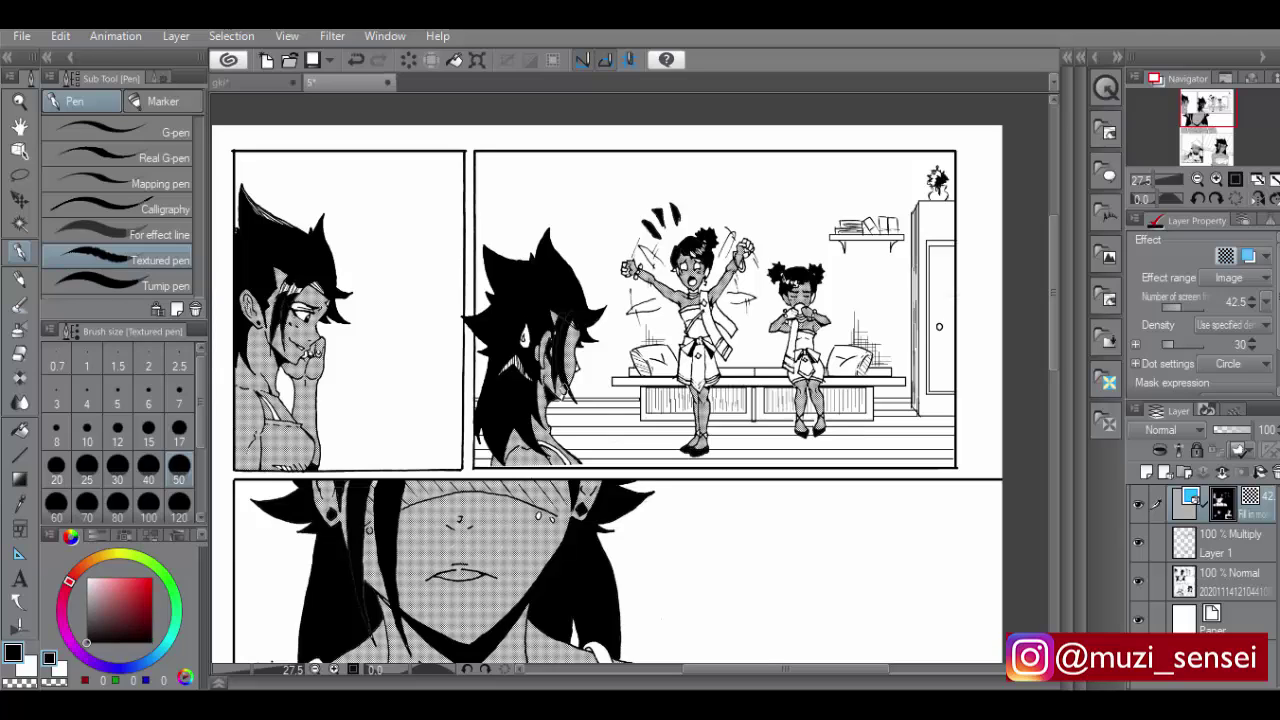
pyautogui.hotkey('ctrl', 'z')
pyautogui.moveTo(561, 394); pyautogui.dragTo(564, 388)
pyautogui.moveTo(645, 251)
pyautogui.mouseDown()
pyautogui.moveTo(658, 269)
pyautogui.moveTo(633, 278)
pyautogui.moveTo(659, 304)
pyautogui.mouseUp()
pyautogui.hotkey('ctrl', 'z')
pyautogui.hotkey('ctrl', 'z')
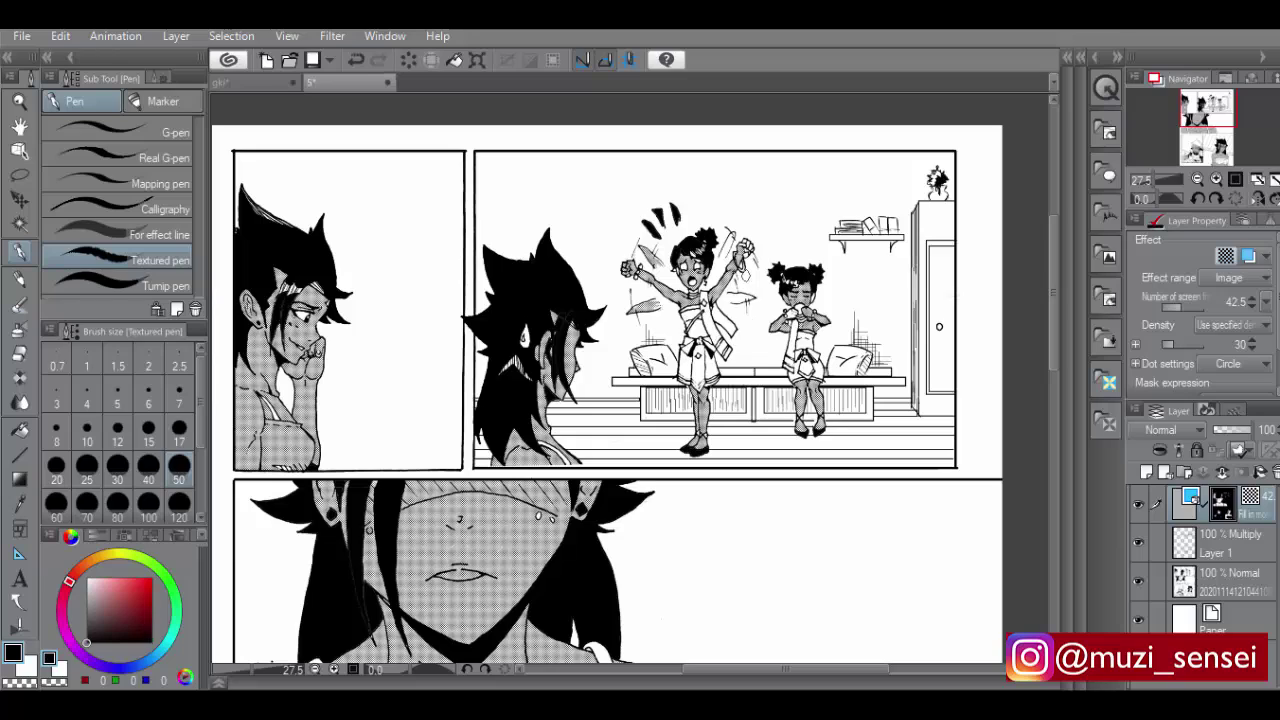
pyautogui.moveTo(740, 242); pyautogui.dragTo(747, 246)
pyautogui.moveTo(732, 302); pyautogui.dragTo(747, 295)
# Erase the tone from the woman's chest garment in the first panel using the Rough eraser
pyautogui.press('e')
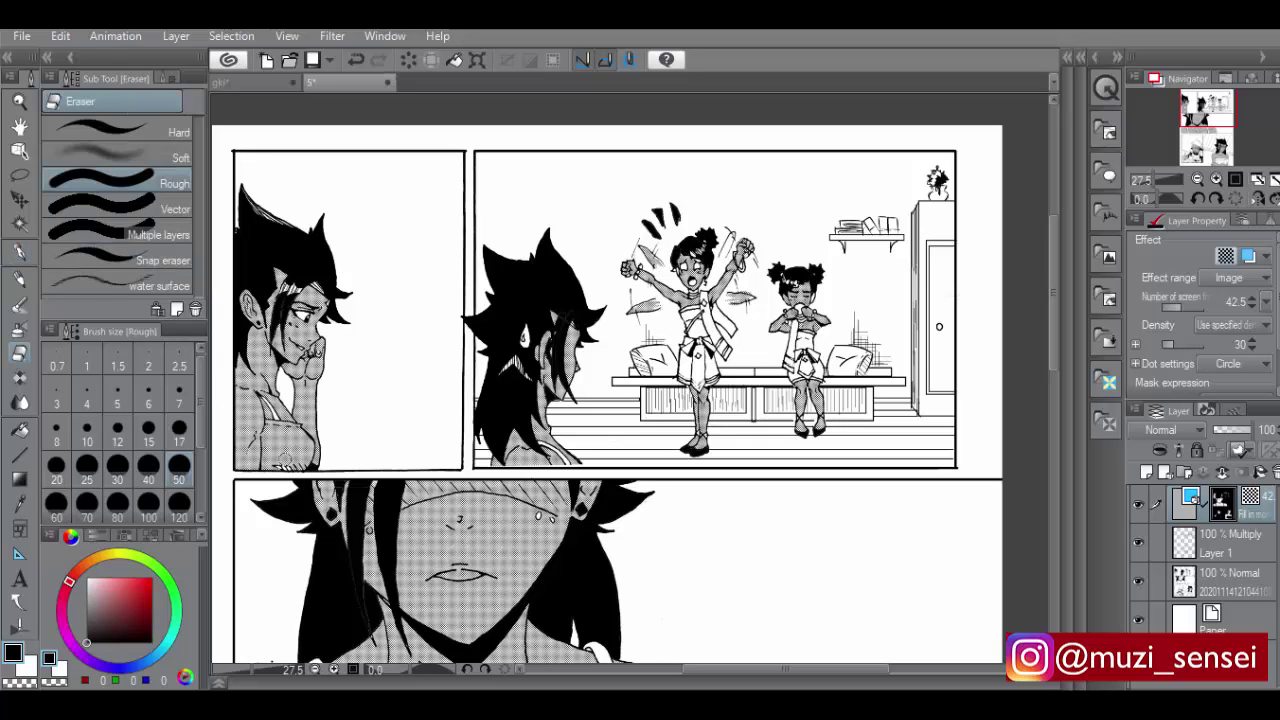
pyautogui.moveTo(282, 442)
pyautogui.mouseDown()
pyautogui.moveTo(268, 477)
pyautogui.moveTo(269, 431)
pyautogui.moveTo(285, 442)
pyautogui.moveTo(268, 429)
pyautogui.moveTo(298, 428)
pyautogui.mouseUp()
pyautogui.press('[')
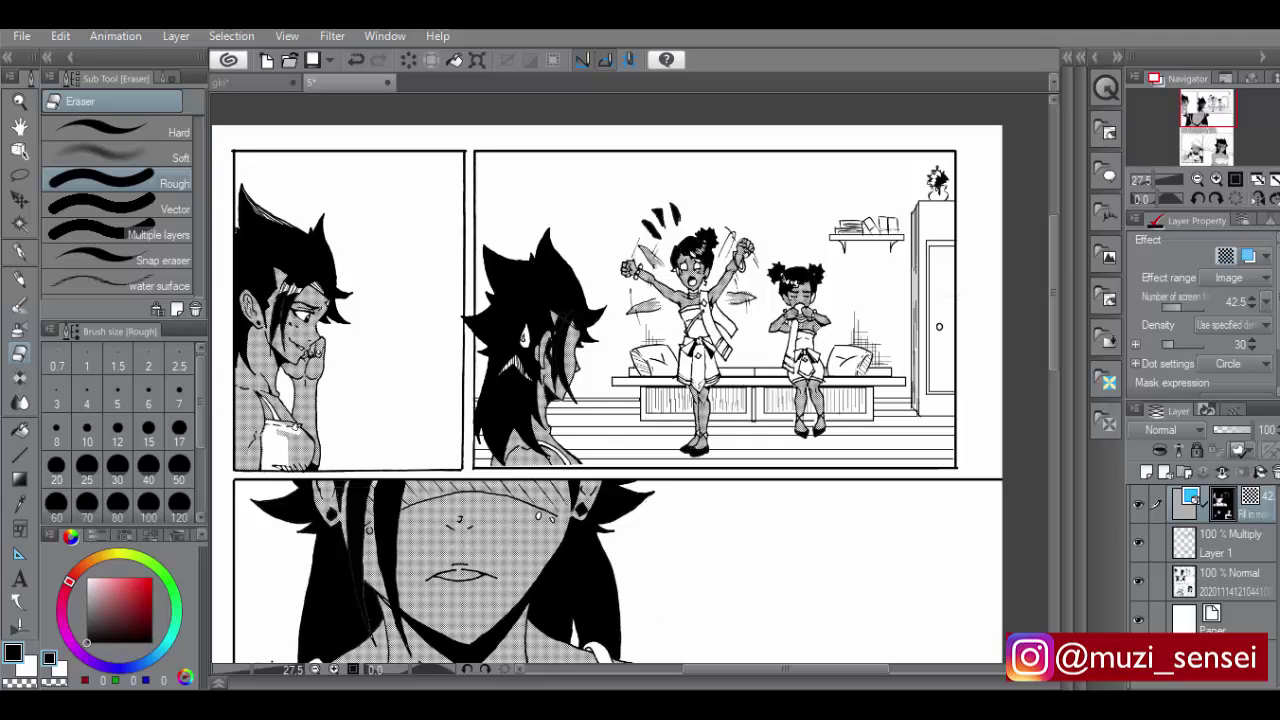
pyautogui.moveTo(290, 426); pyautogui.dragTo(295, 462)
pyautogui.moveTo(296, 450); pyautogui.dragTo(293, 438)
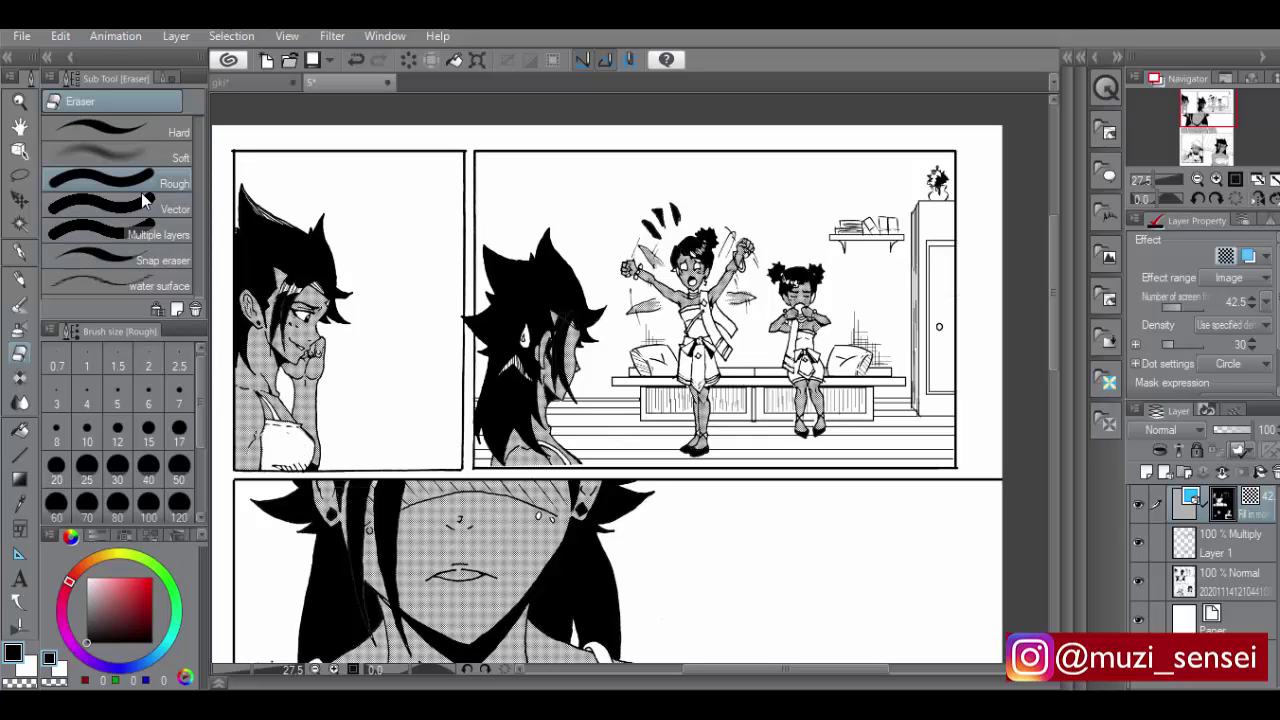
# With the Soft eraser, fade the tone along the woman's face and body edges facing the light in the first two panels
pyautogui.click(170, 158)
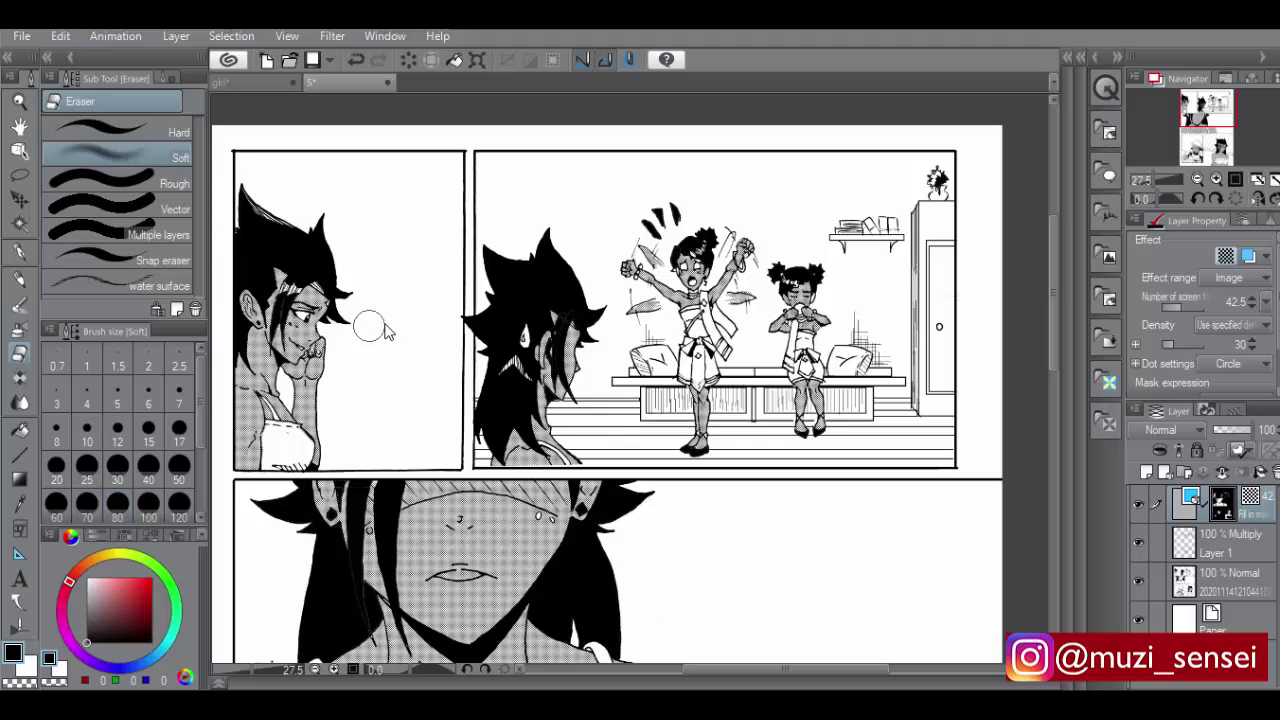
pyautogui.moveTo(314, 303); pyautogui.dragTo(314, 354)
pyautogui.moveTo(320, 274); pyautogui.dragTo(301, 398)
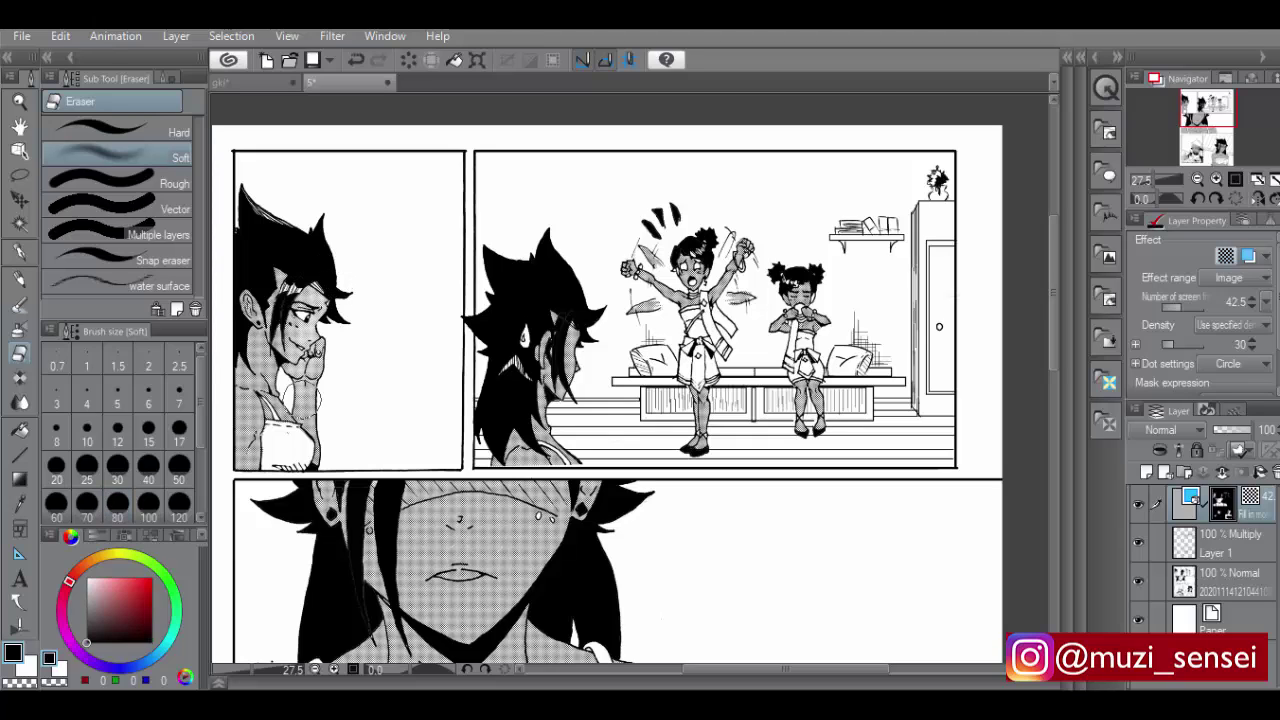
pyautogui.moveTo(306, 264)
pyautogui.mouseDown()
pyautogui.moveTo(290, 358)
pyautogui.moveTo(257, 365)
pyautogui.moveTo(275, 425)
pyautogui.moveTo(324, 384)
pyautogui.moveTo(323, 460)
pyautogui.mouseUp()
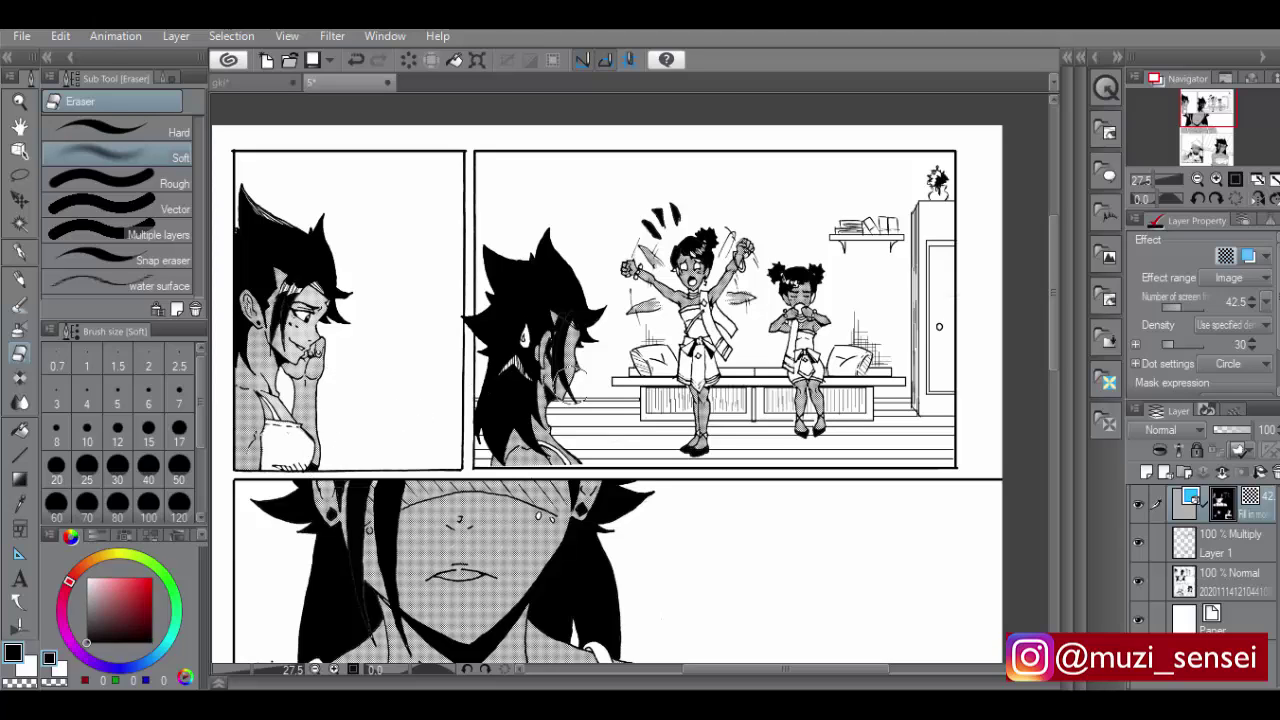
pyautogui.moveTo(588, 333)
pyautogui.mouseDown()
pyautogui.moveTo(575, 396)
pyautogui.moveTo(577, 317)
pyautogui.moveTo(579, 443)
pyautogui.moveTo(540, 407)
pyautogui.moveTo(566, 455)
pyautogui.mouseUp()
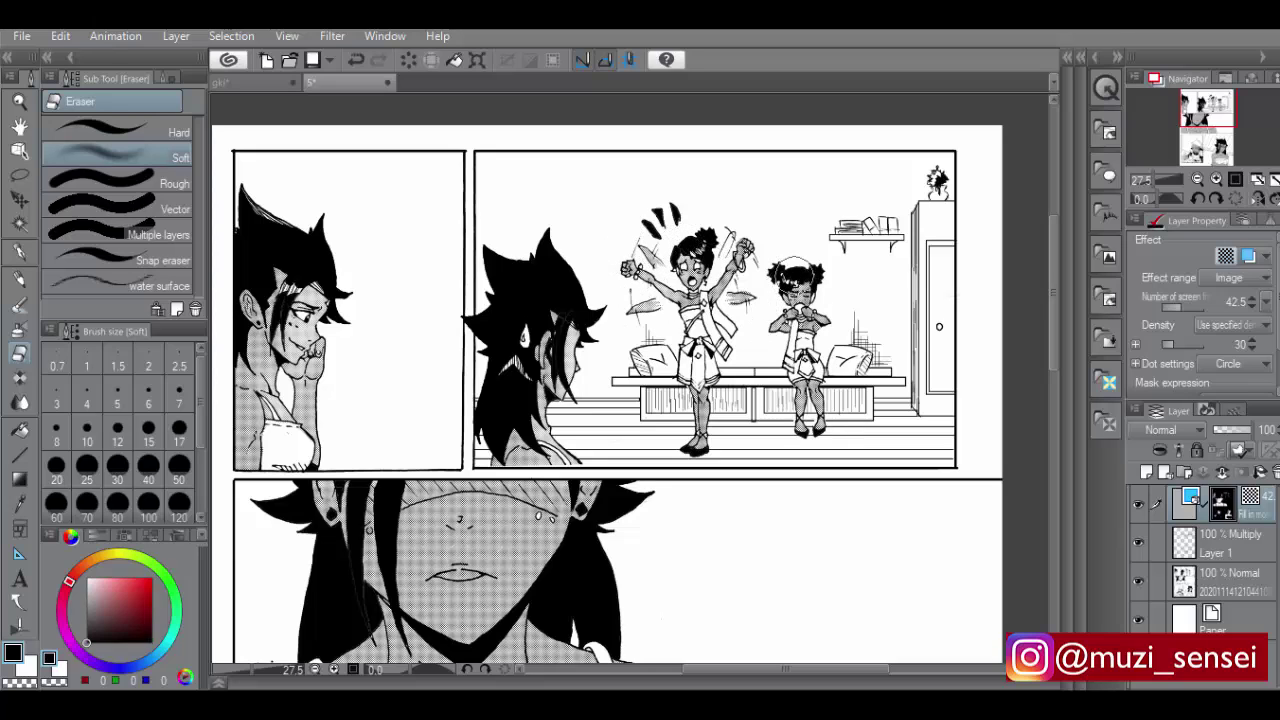
# Soften the tone on the cheek and shoulder nearest the empty background in the close-up panel with the Soft eraser
pyautogui.moveTo(1054, 258); pyautogui.dragTo(1054, 334)
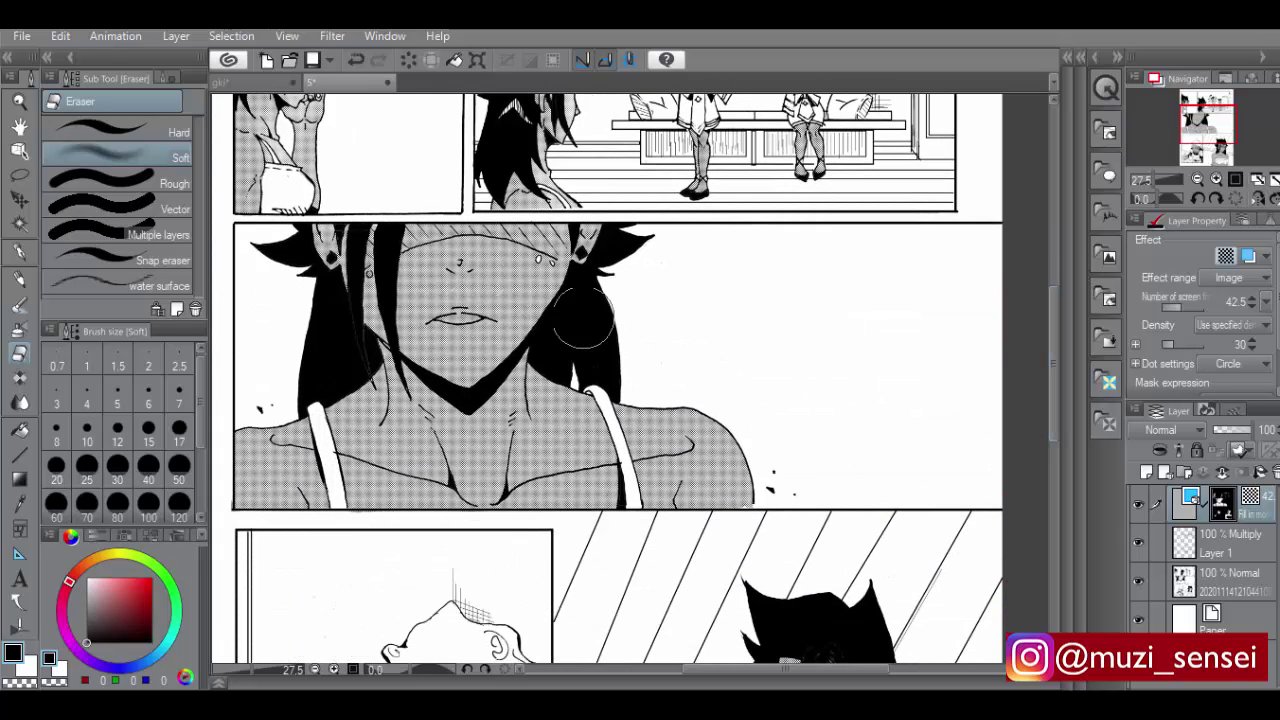
pyautogui.moveTo(555, 251)
pyautogui.mouseDown()
pyautogui.moveTo(516, 343)
pyautogui.moveTo(548, 229)
pyautogui.moveTo(534, 231)
pyautogui.moveTo(493, 376)
pyautogui.moveTo(663, 438)
pyautogui.moveTo(701, 422)
pyautogui.mouseUp()
pyautogui.moveTo(569, 381); pyautogui.dragTo(708, 467)
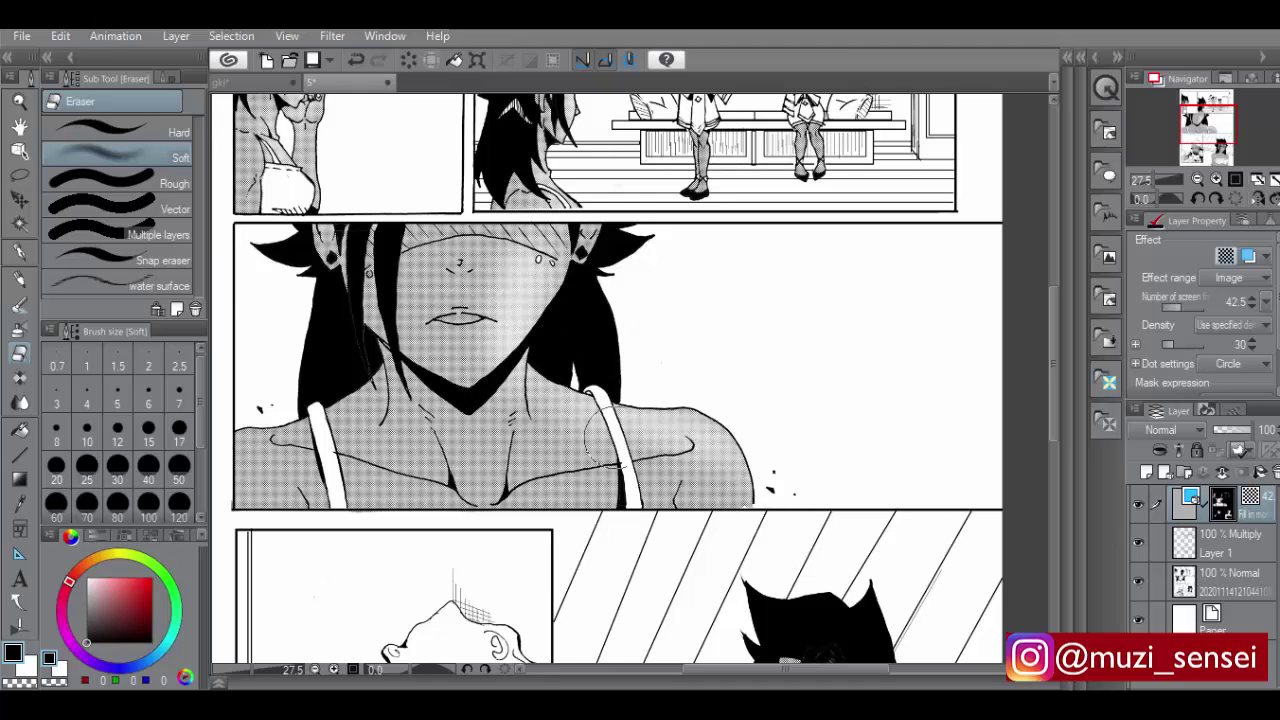
pyautogui.moveTo(597, 433); pyautogui.dragTo(732, 507)
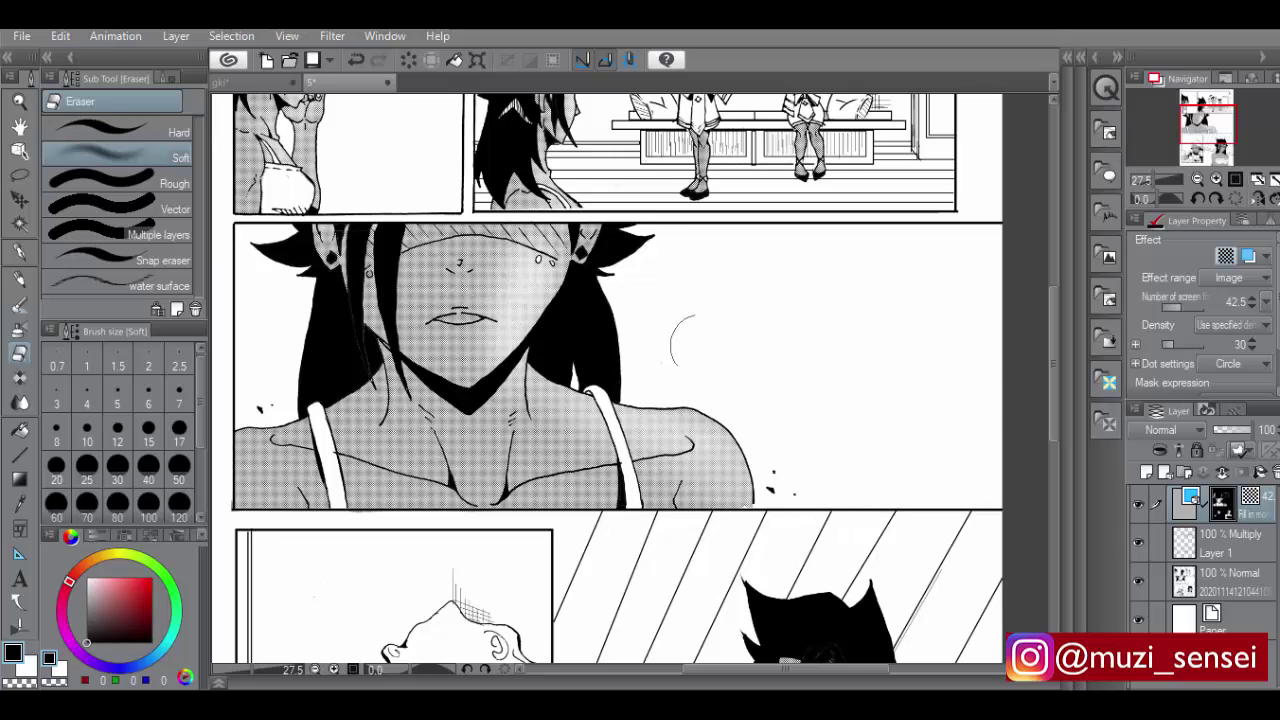
# Soften the tone along the curly-haired woman's face and on her cup-holding arm and hand with the Soft eraser
pyautogui.moveTo(1050, 334); pyautogui.dragTo(1051, 453)
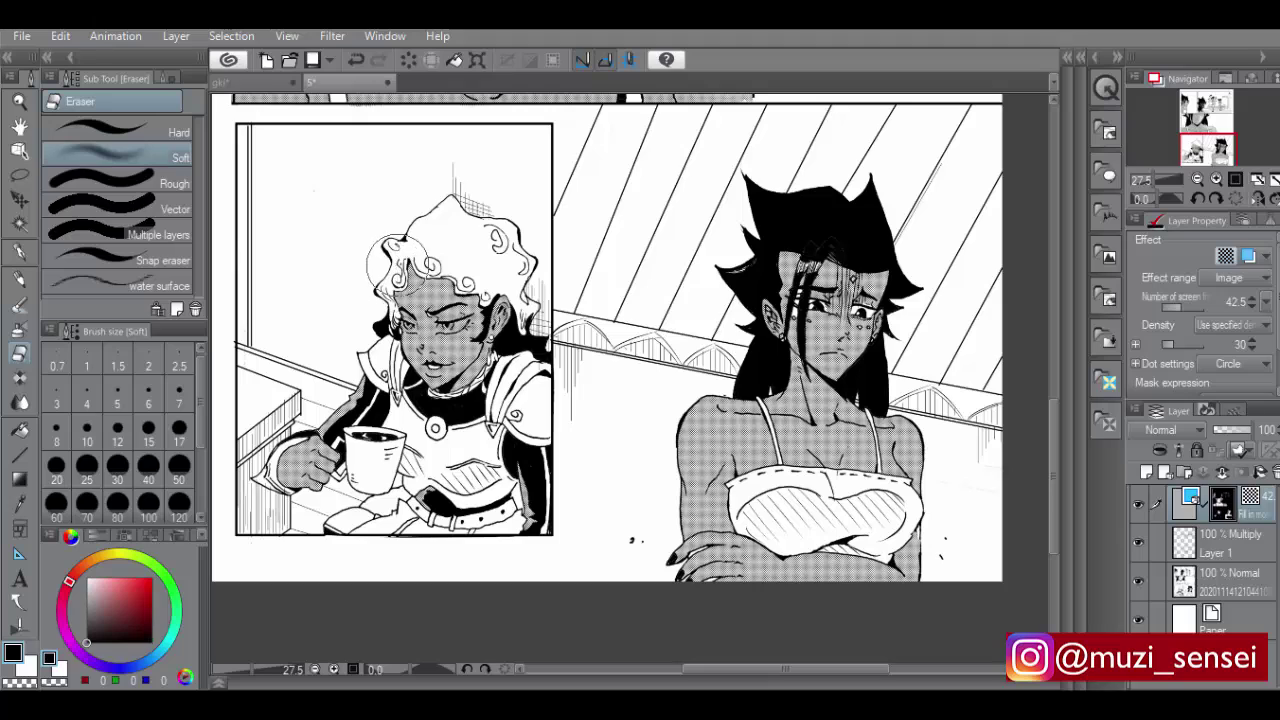
pyautogui.moveTo(401, 266)
pyautogui.mouseDown()
pyautogui.moveTo(415, 380)
pyautogui.moveTo(411, 353)
pyautogui.moveTo(409, 368)
pyautogui.mouseUp()
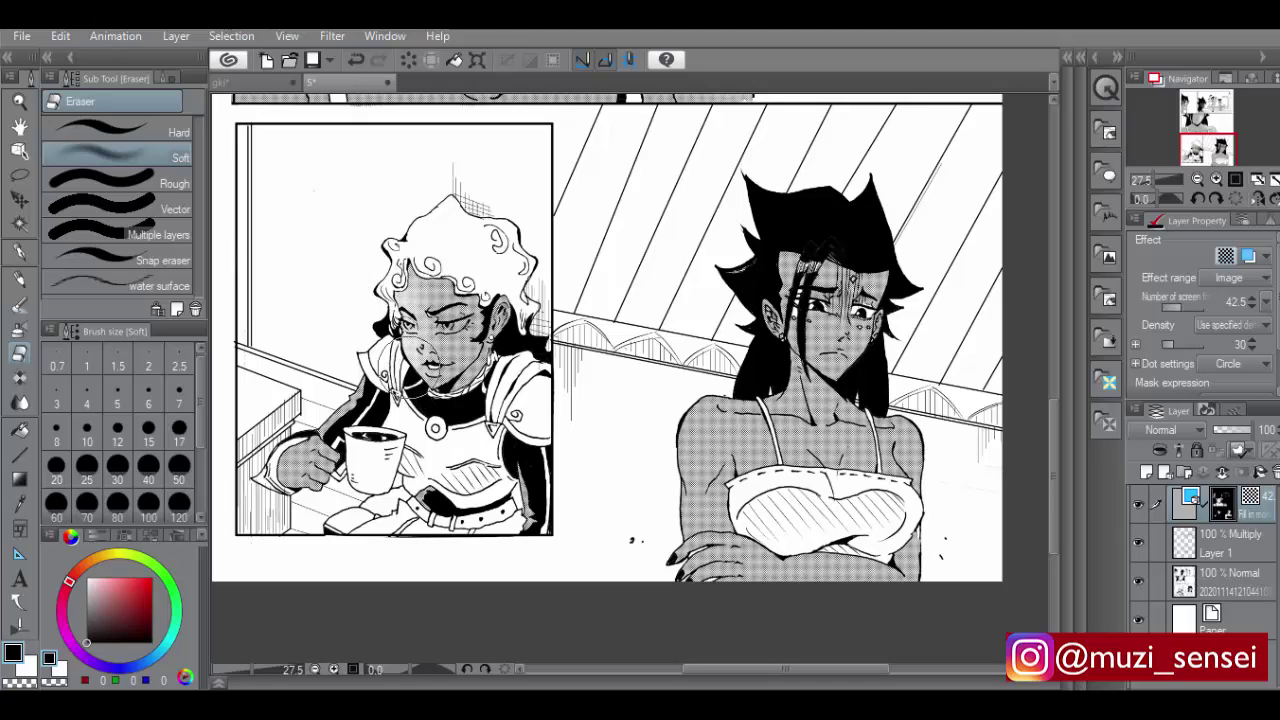
pyautogui.moveTo(352, 446)
pyautogui.mouseDown()
pyautogui.moveTo(322, 440)
pyautogui.moveTo(275, 465)
pyautogui.moveTo(305, 455)
pyautogui.mouseUp()
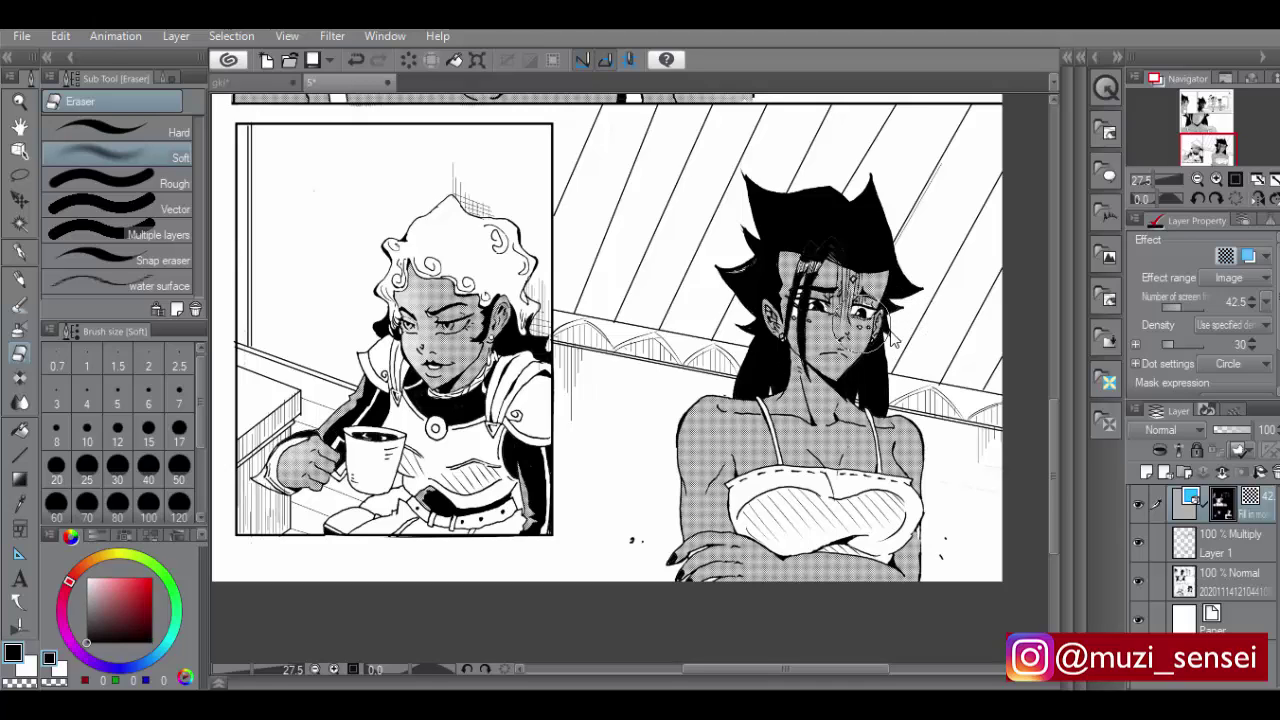
# Soften the tone on the frowning woman's cheek edge, and touch up her forehead tone between the hair strands with the Textured pen
pyautogui.moveTo(879, 279); pyautogui.dragTo(834, 380)
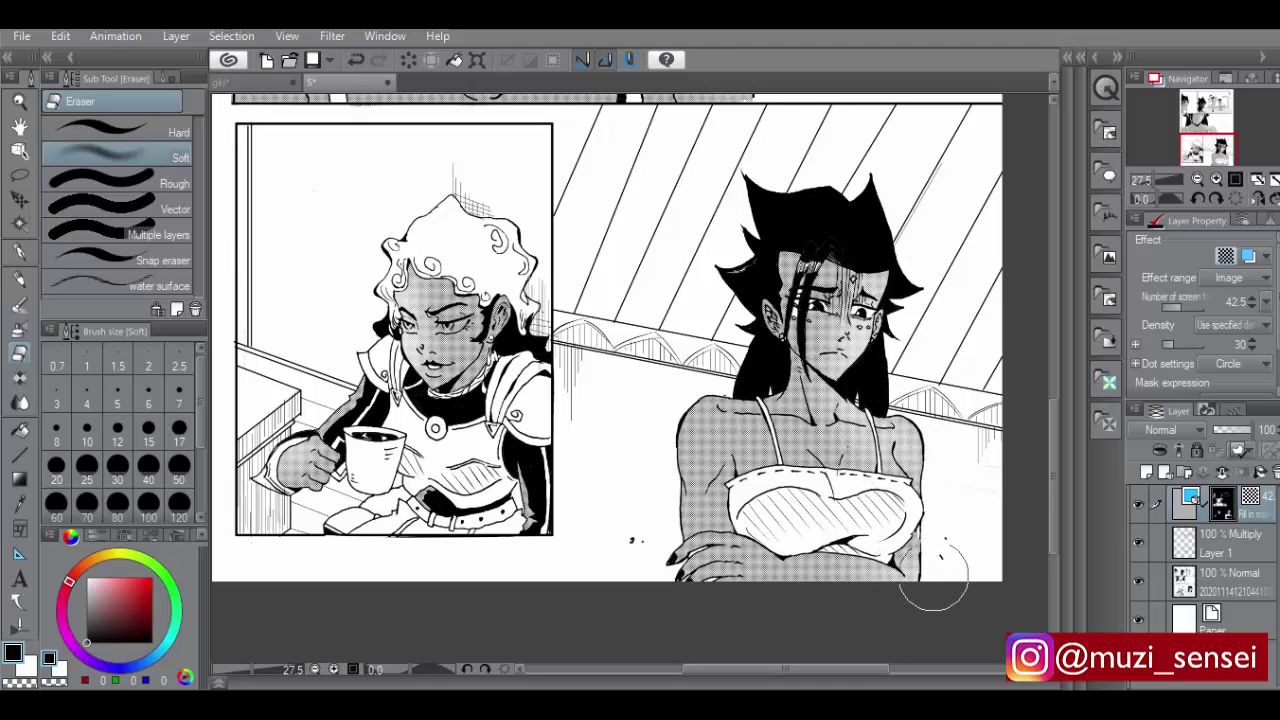
pyautogui.click(20, 252)
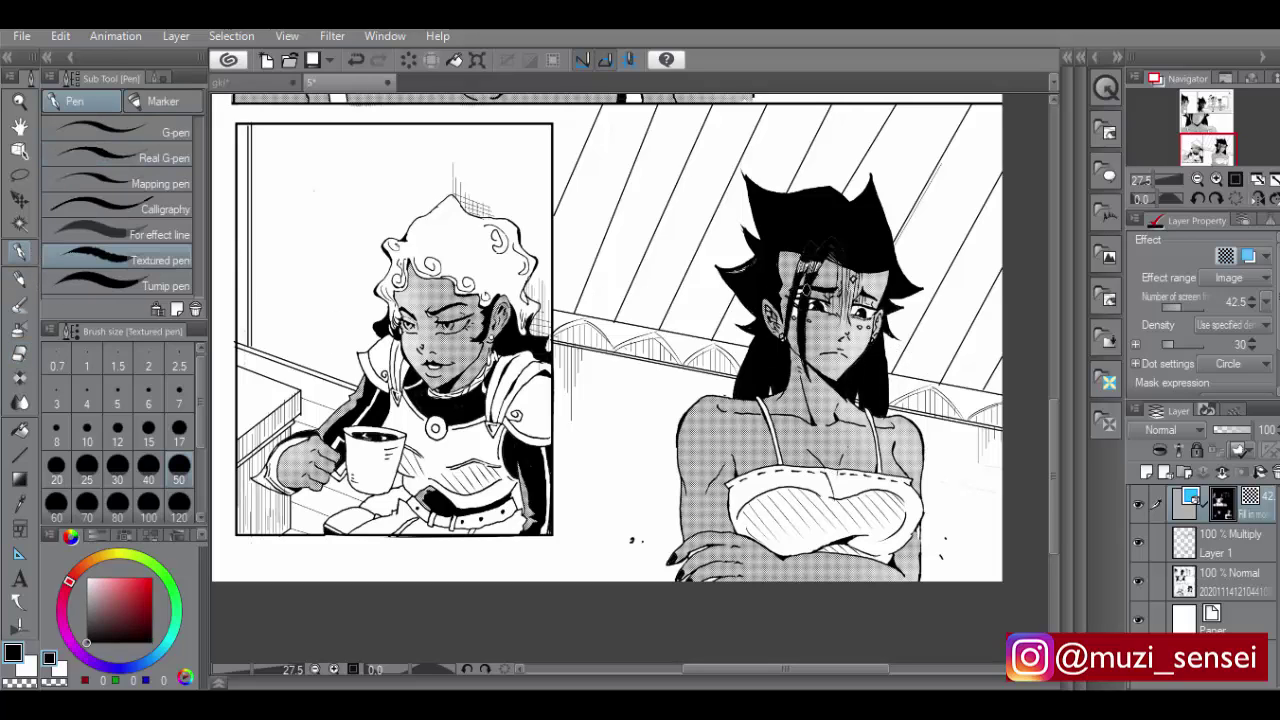
pyautogui.moveTo(806, 291); pyautogui.dragTo(799, 316)
# Erase the tone from the whites of the curly-haired woman's eyes with the Rough eraser
pyautogui.press('e')
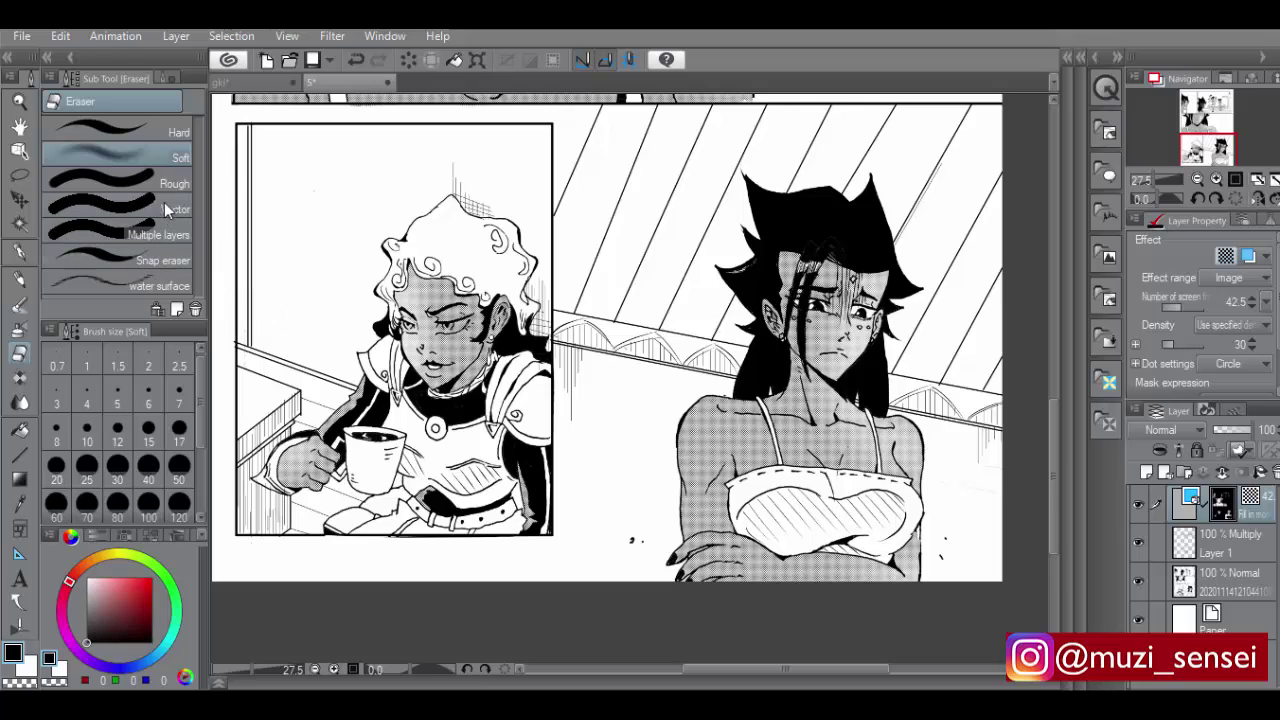
pyautogui.click(172, 185)
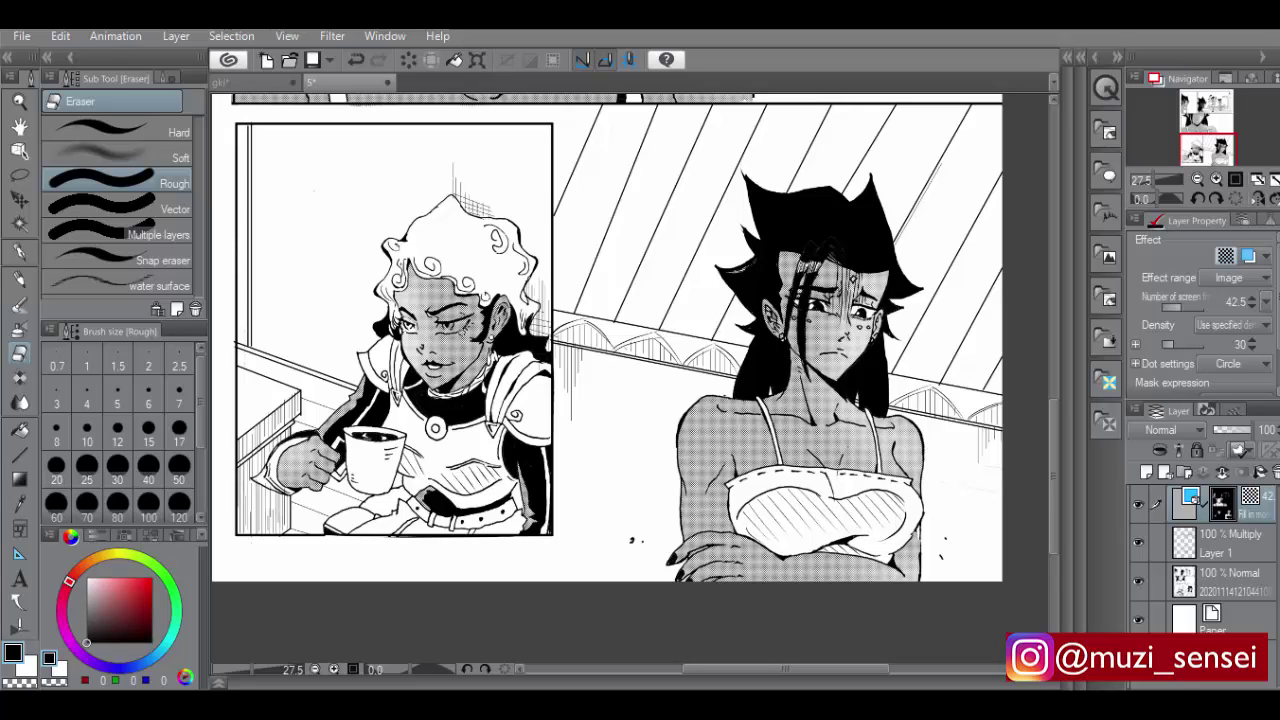
pyautogui.moveTo(436, 323); pyautogui.dragTo(457, 329)
pyautogui.moveTo(438, 329); pyautogui.dragTo(452, 326)
pyautogui.moveTo(1053, 436)
pyautogui.mouseDown()
pyautogui.moveTo(1044, 246)
pyautogui.moveTo(1044, 309)
pyautogui.moveTo(1043, 283)
pyautogui.mouseUp()
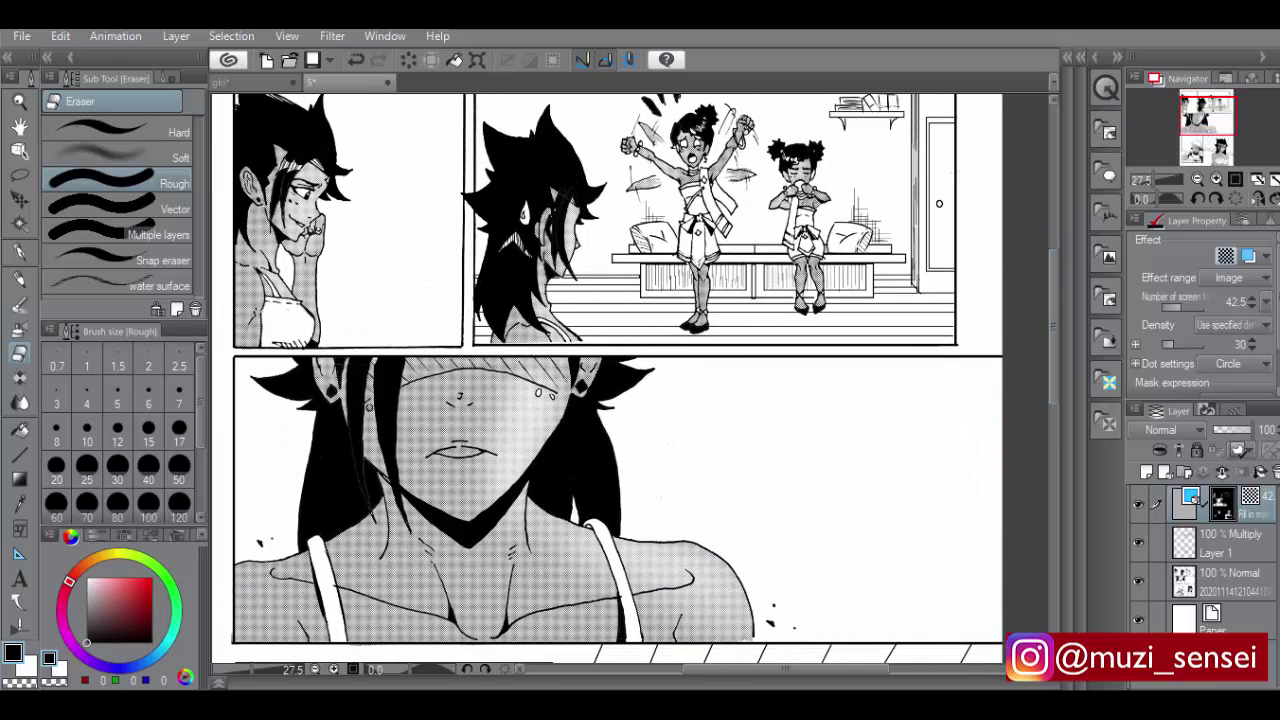
pyautogui.press('w')
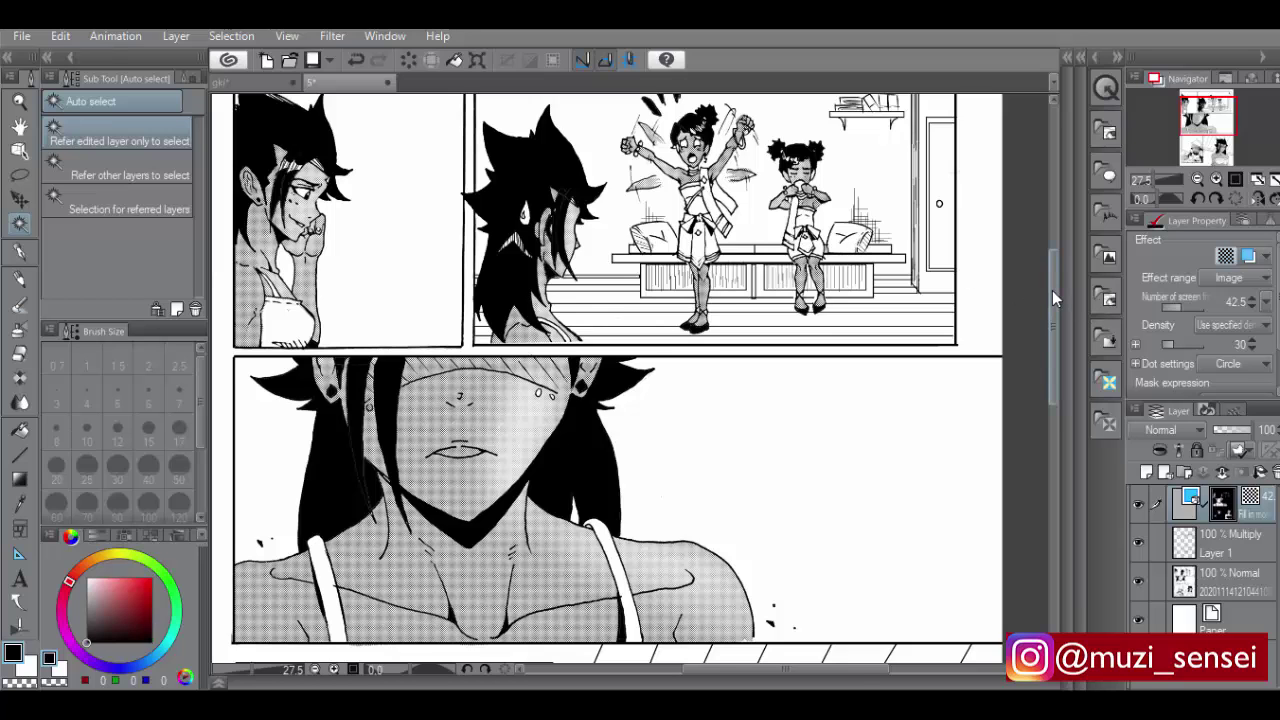
pyautogui.moveTo(1052, 290); pyautogui.dragTo(1065, 424)
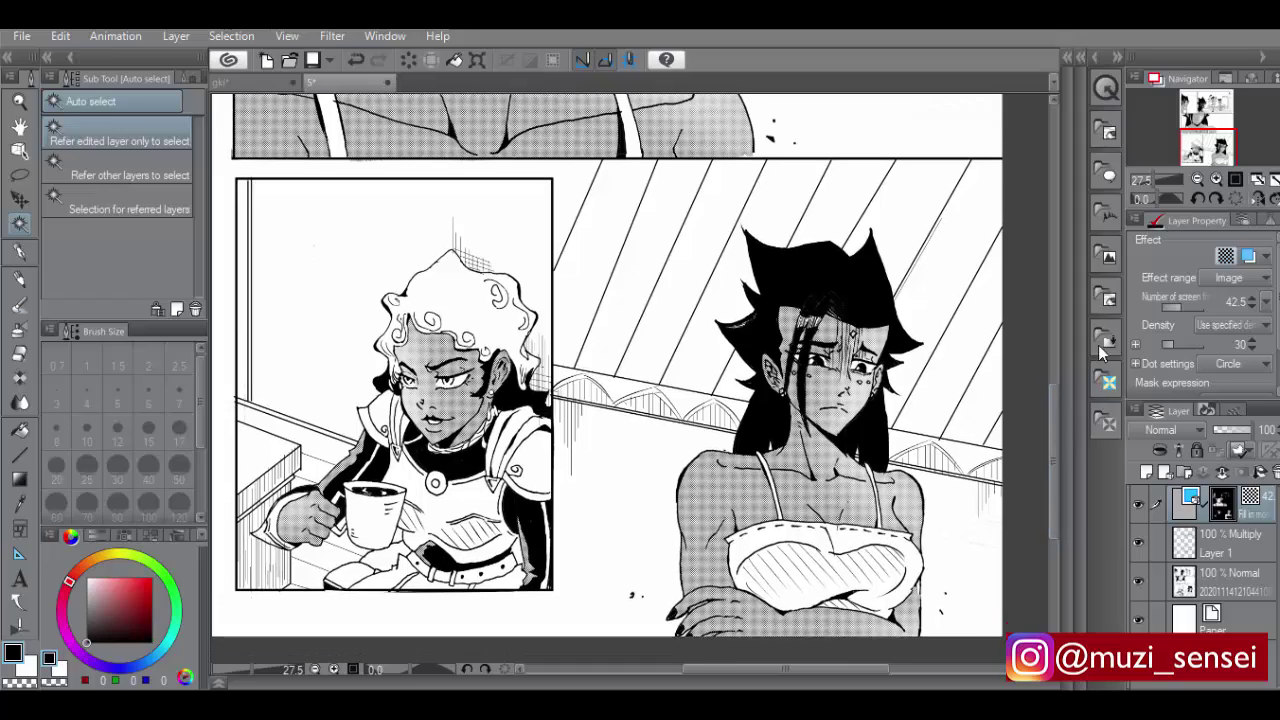
pyautogui.moveTo(1155, 180); pyautogui.dragTo(1153, 182)
pyautogui.moveTo(1057, 393); pyautogui.dragTo(1053, 288)
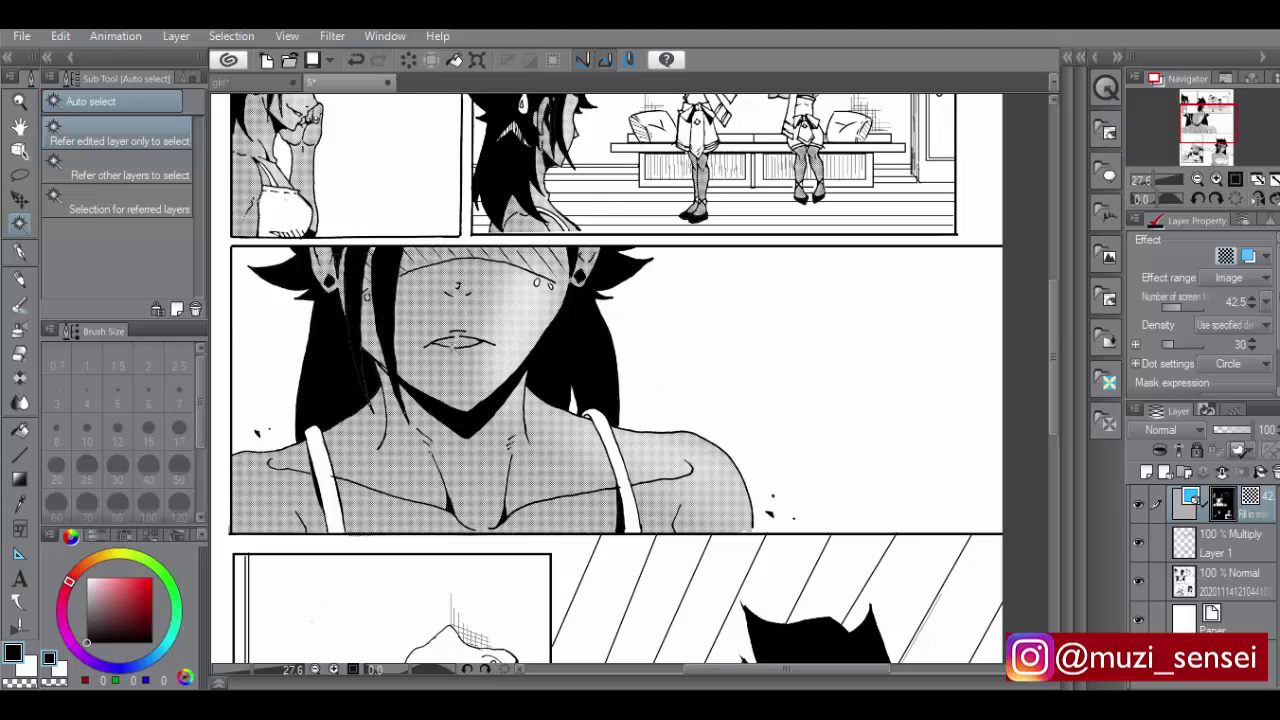
pyautogui.click(458, 341)
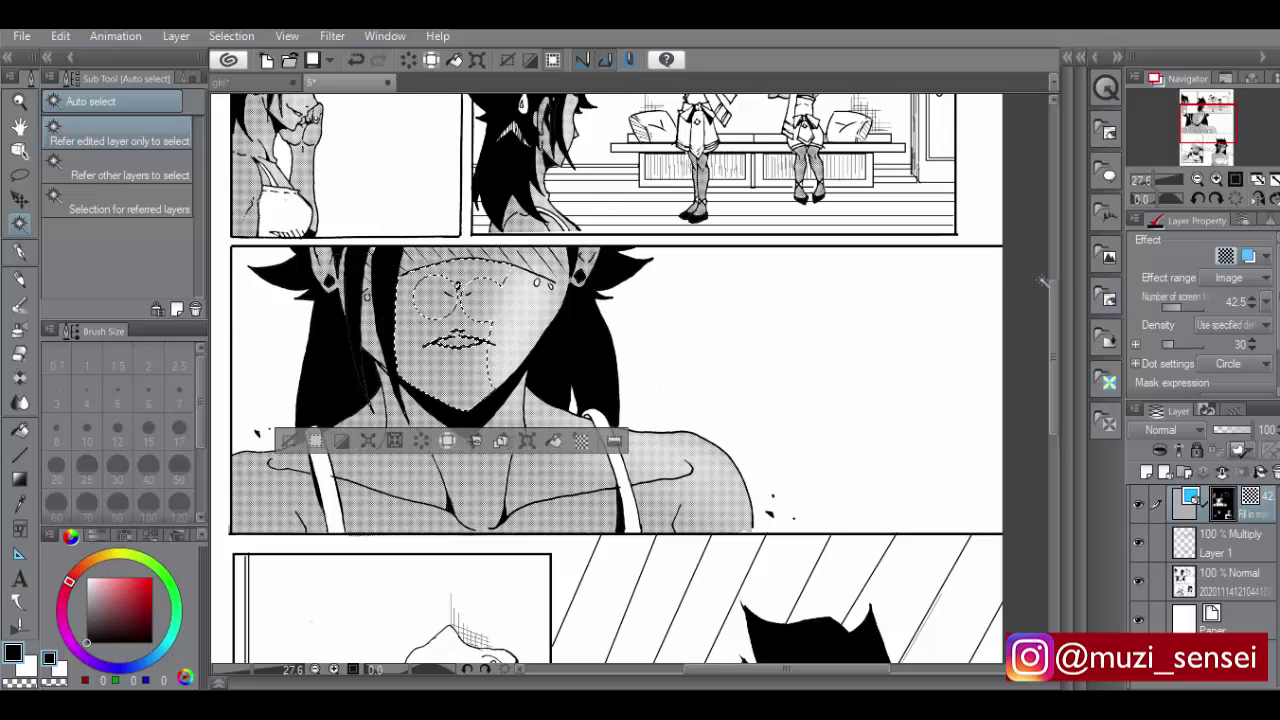
pyautogui.hotkey('ctrl', 'd')
# Erase the tone from inside the mouth in the close-up panel with the Rough eraser
pyautogui.press('e')
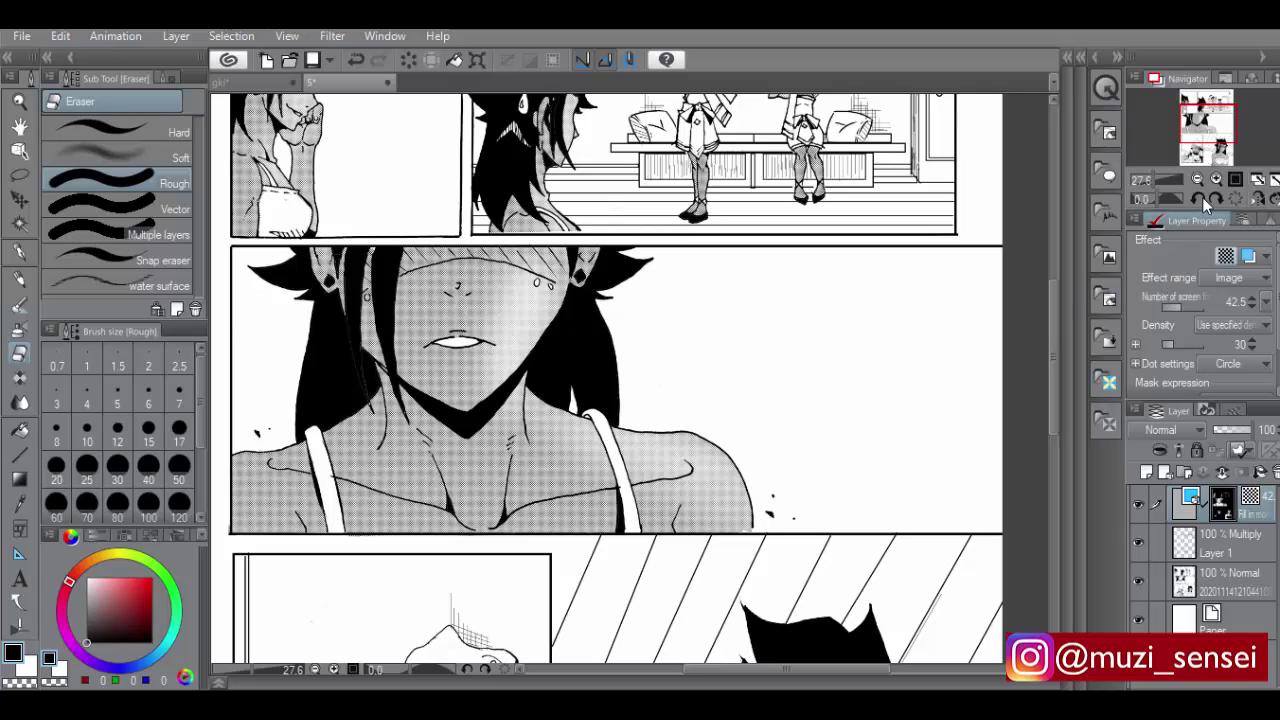
pyautogui.moveTo(1155, 183); pyautogui.dragTo(1150, 184)
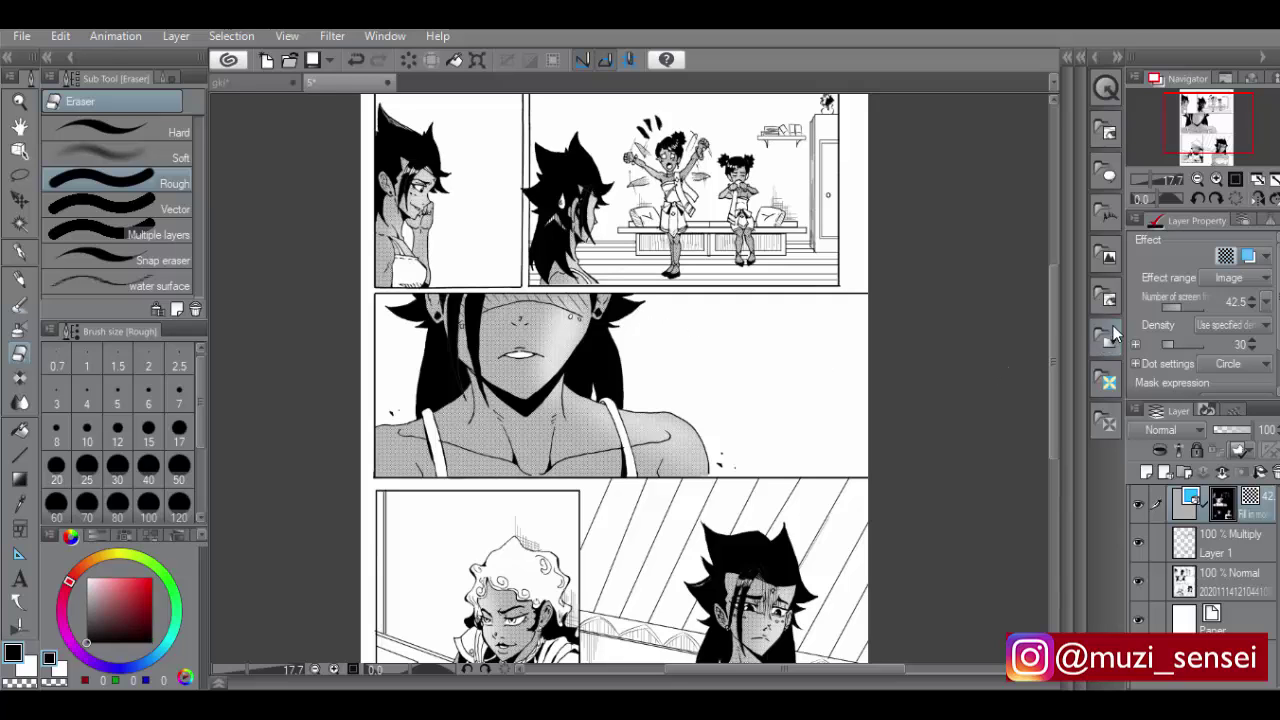
pyautogui.moveTo(1051, 331)
pyautogui.mouseDown()
pyautogui.moveTo(1059, 420)
pyautogui.moveTo(1059, 408)
pyautogui.mouseUp()
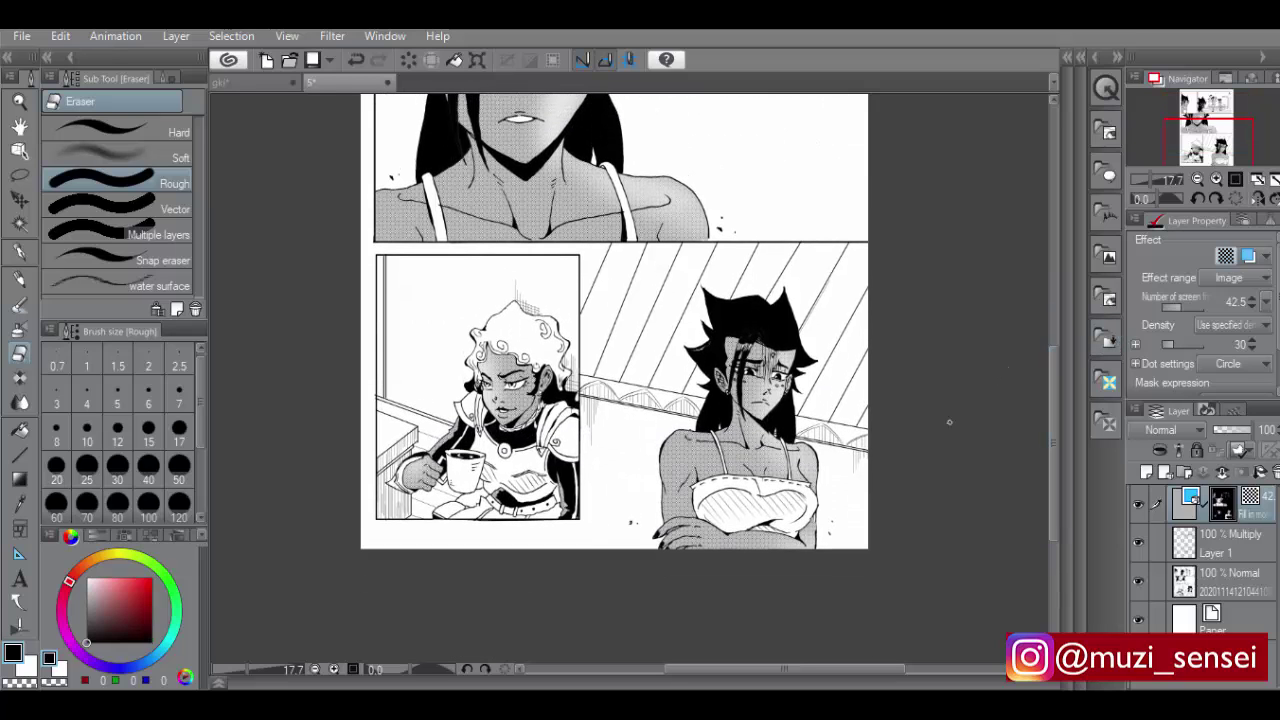
# Fill both bench cushions in the second panel with a simple circle tone of frequency 42.5 and 20% density
pyautogui.click(18, 224)
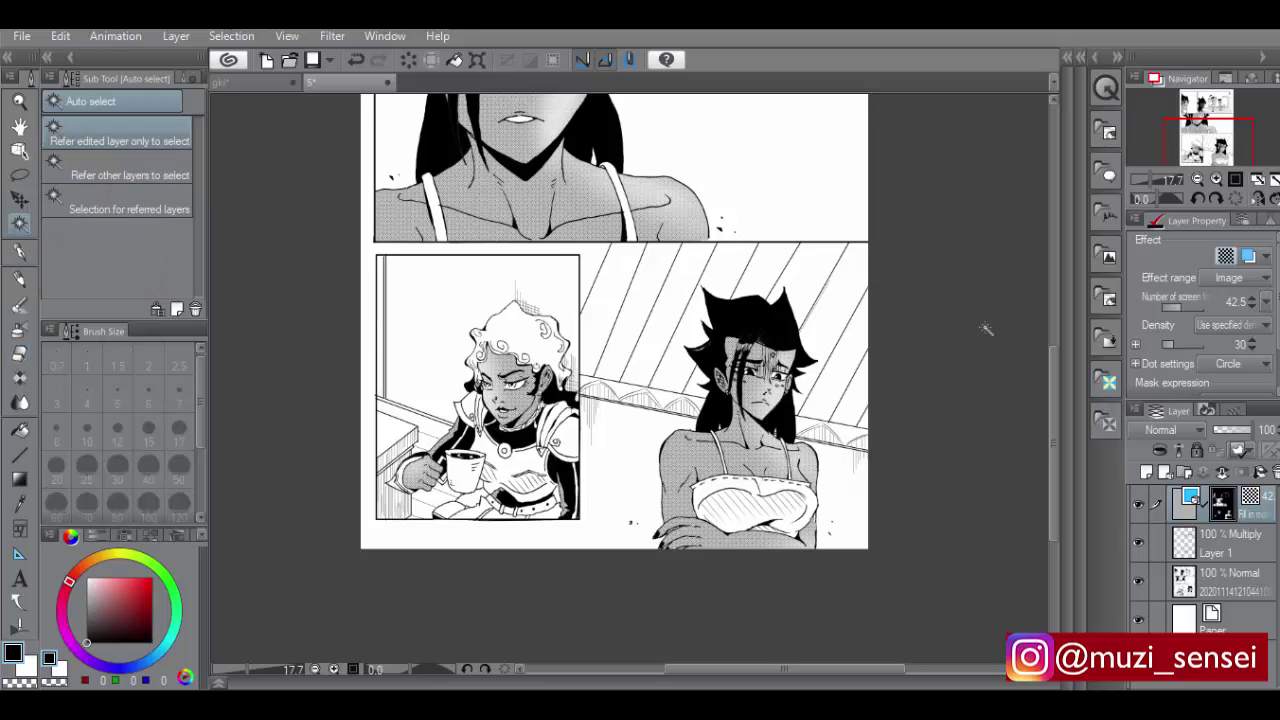
pyautogui.moveTo(1053, 373); pyautogui.dragTo(1040, 258)
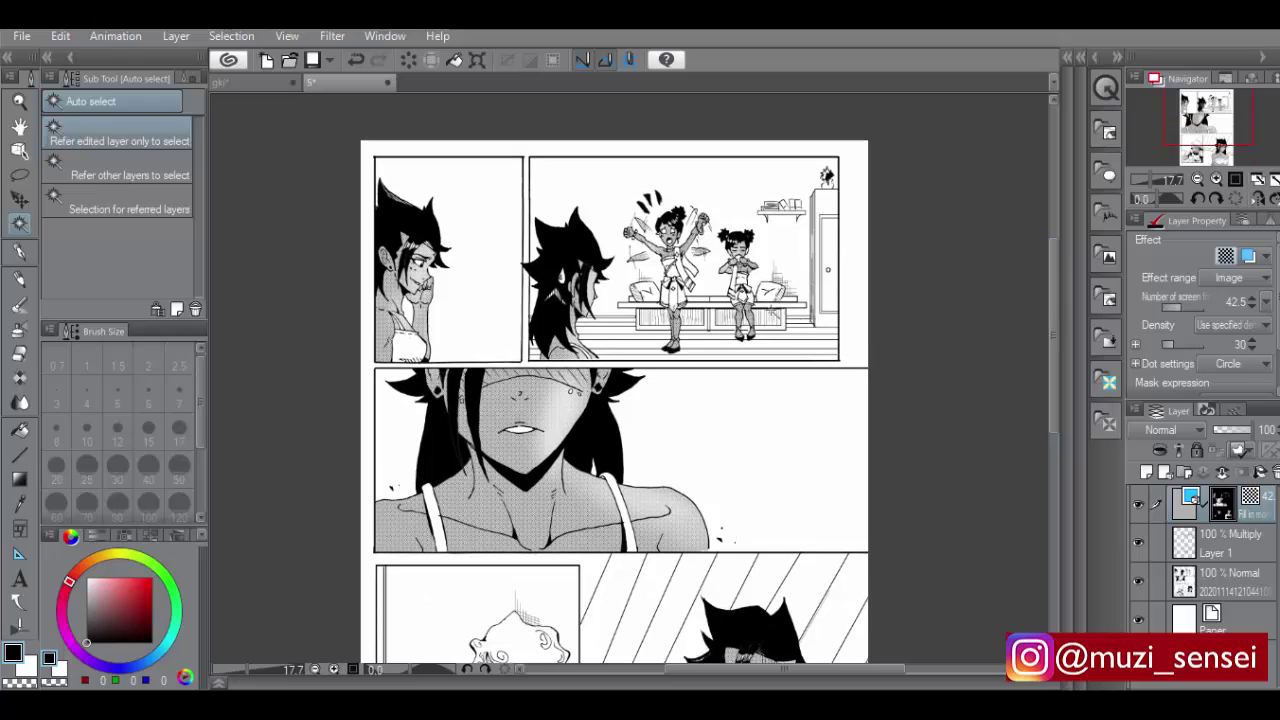
pyautogui.click(770, 292)
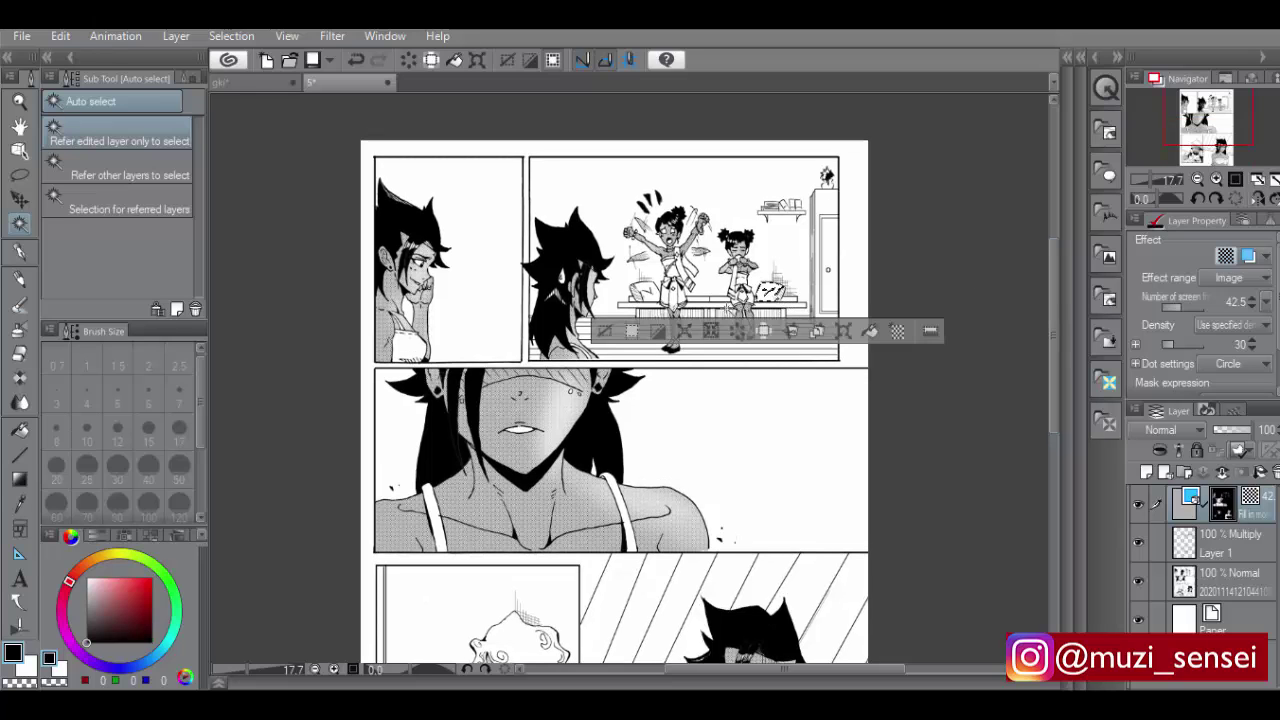
pyautogui.keyDown('shift'); pyautogui.click(650, 295); pyautogui.keyUp('shift')
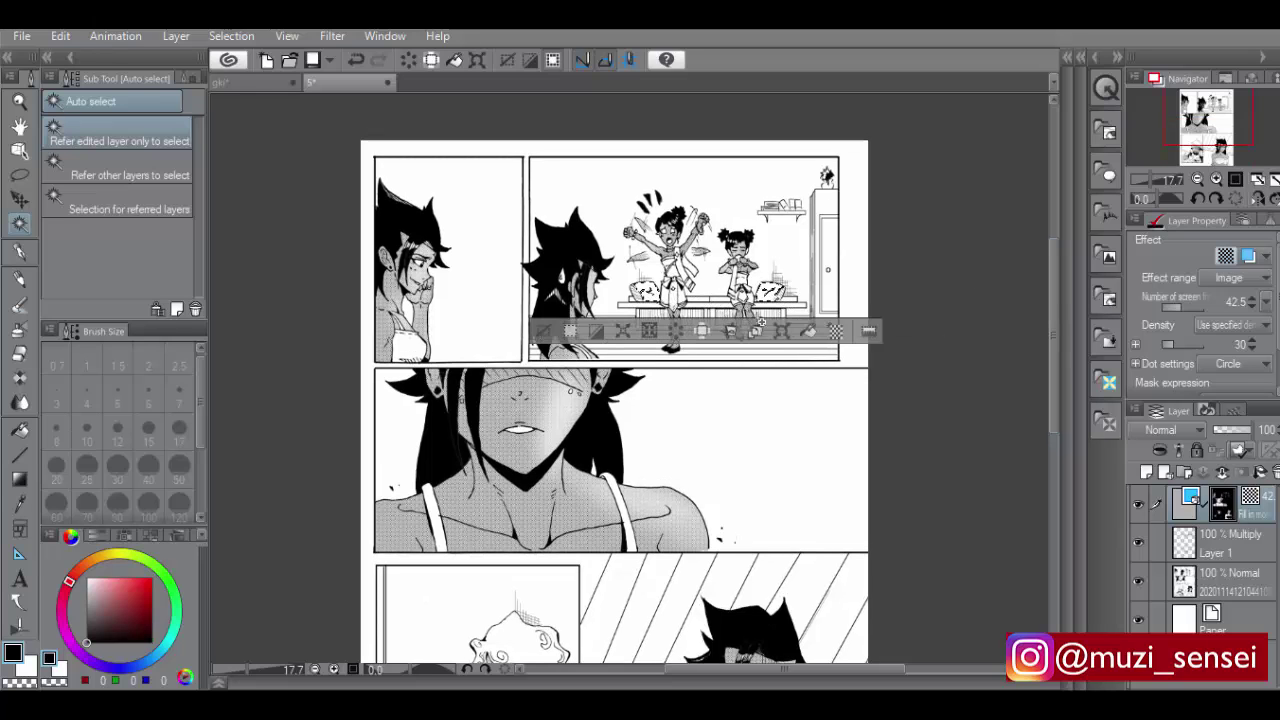
pyautogui.click(835, 334)
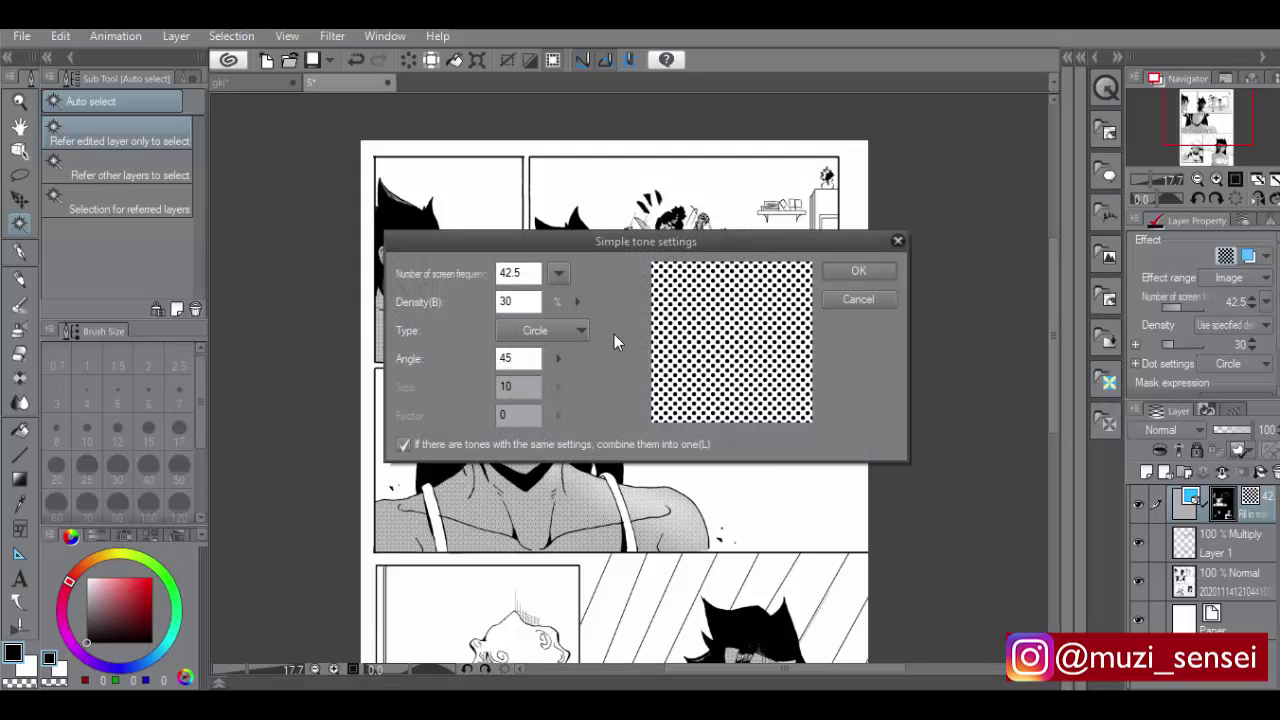
pyautogui.click(578, 304)
pyautogui.click(603, 319)
pyautogui.click(603, 320)
pyautogui.click(603, 320)
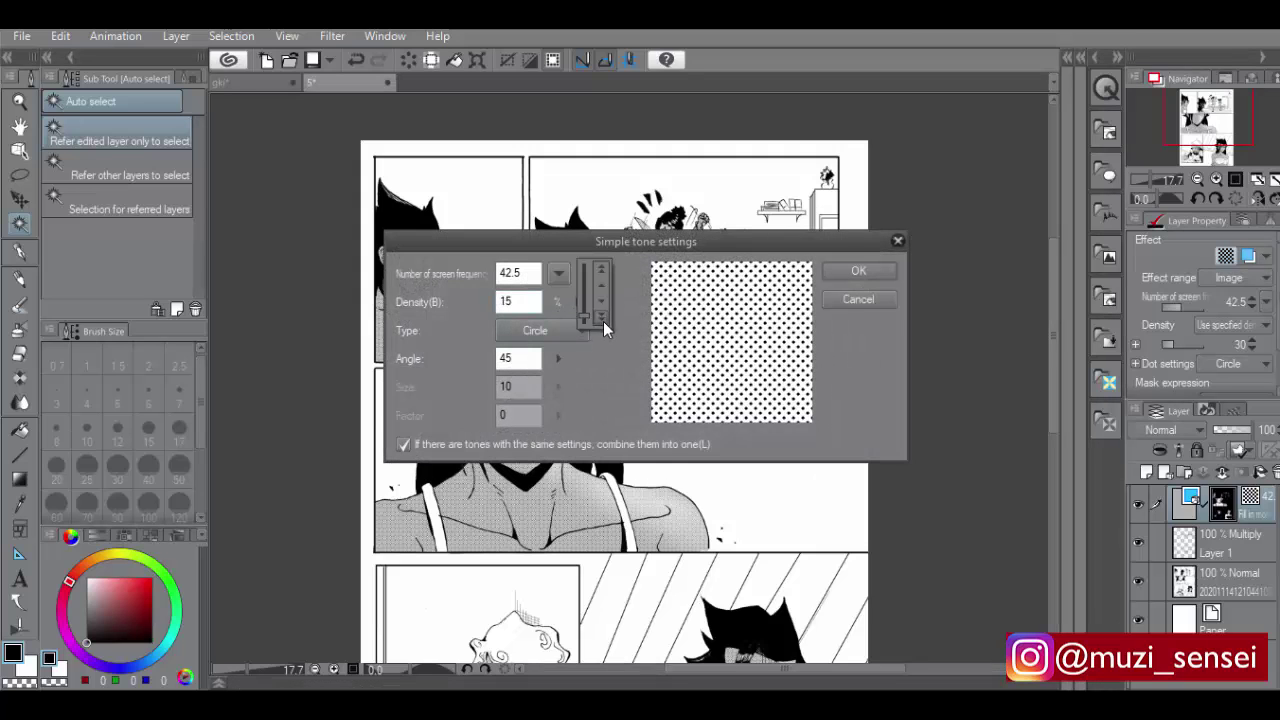
pyautogui.click(600, 268)
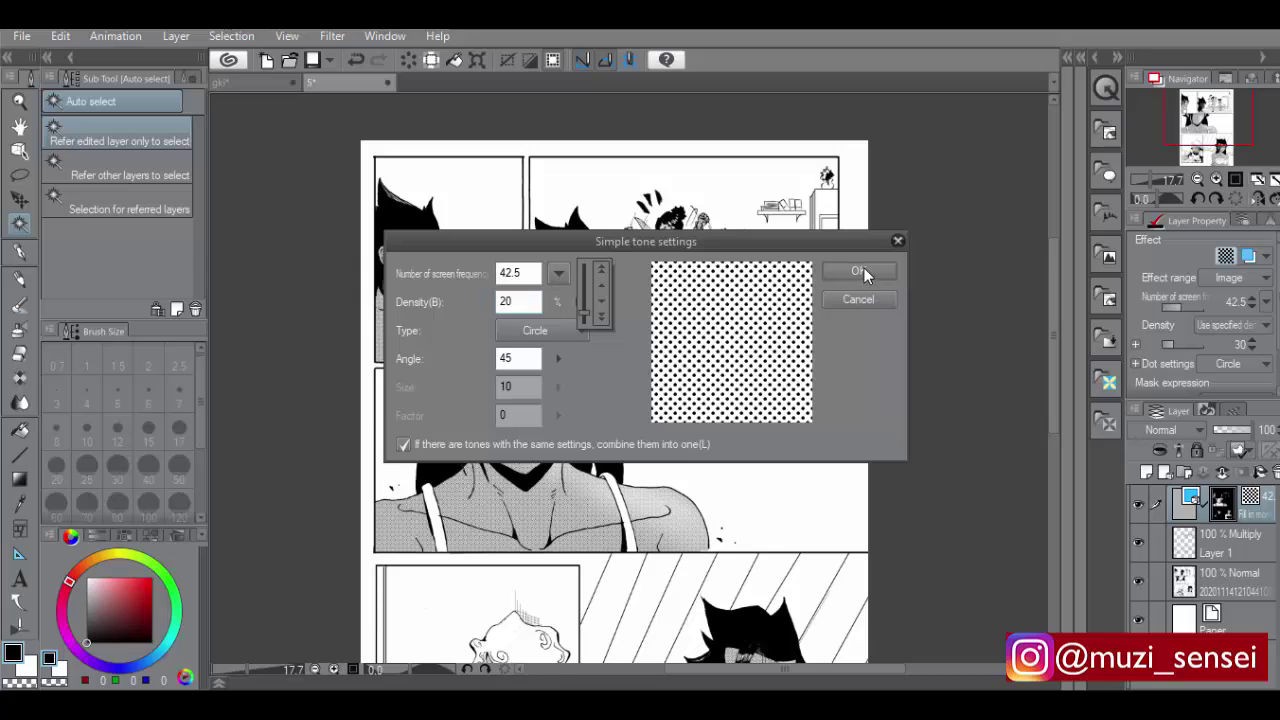
pyautogui.click(864, 268)
pyautogui.click(884, 273)
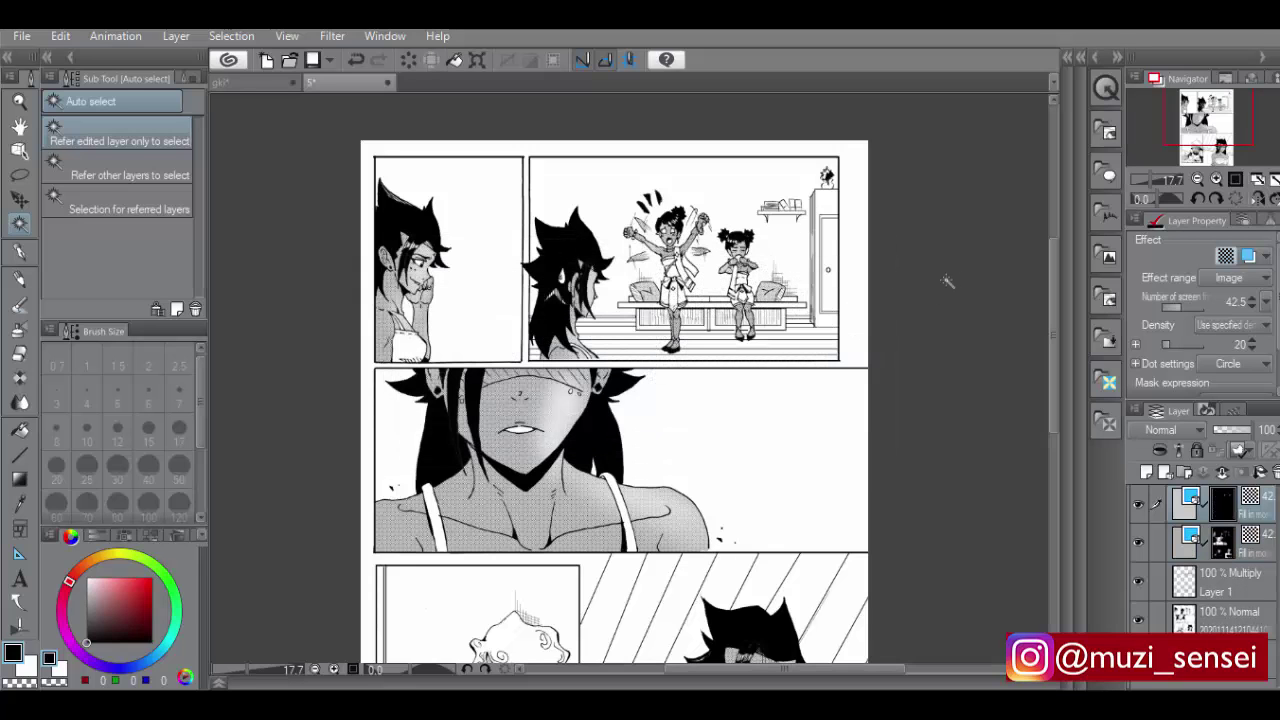
# Shade the wall beside the frowning woman at the page's lower corner with the Soft airbrush and the 手描きカケグラ hatching brush
pyautogui.click(19, 251)
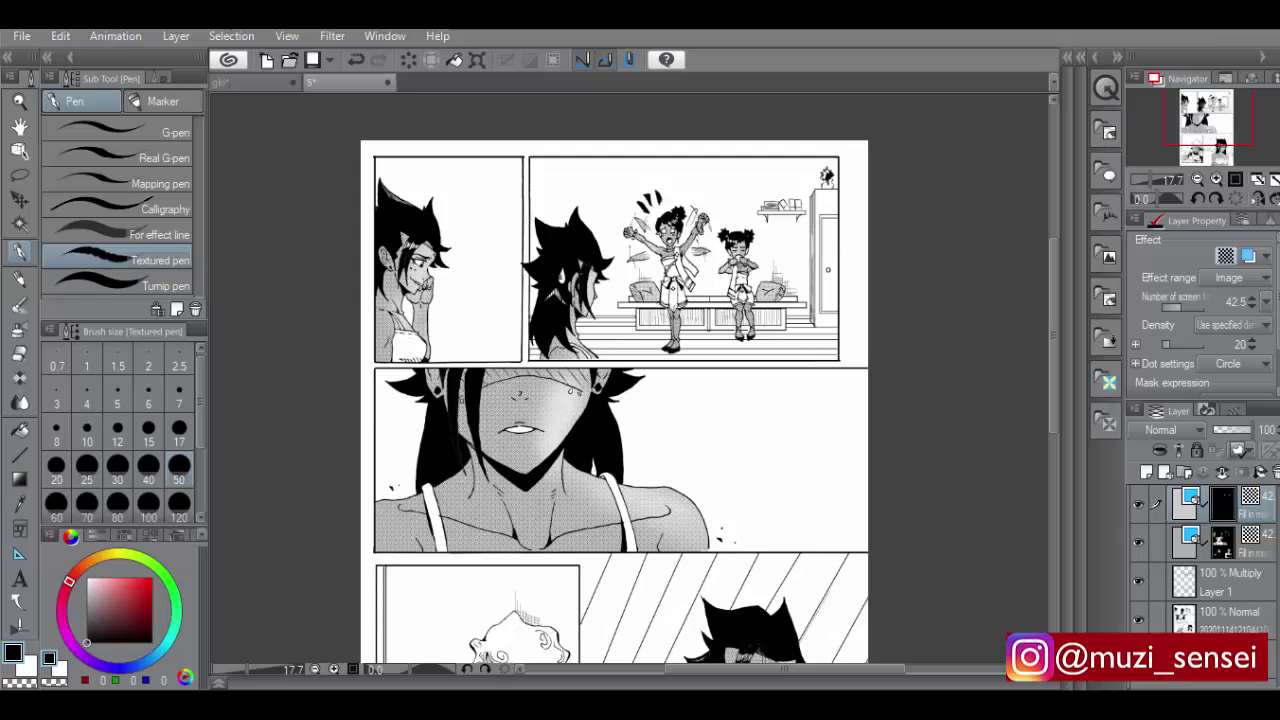
pyautogui.moveTo(1051, 264); pyautogui.dragTo(1053, 368)
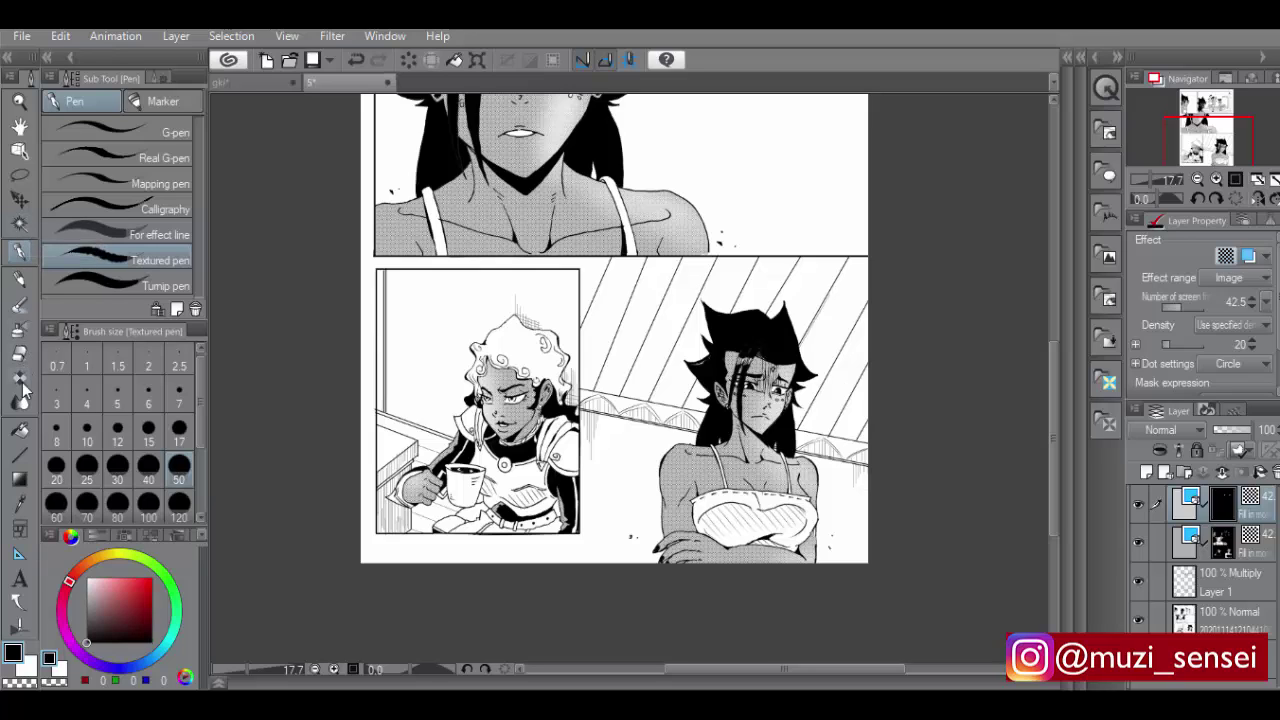
pyautogui.click(21, 331)
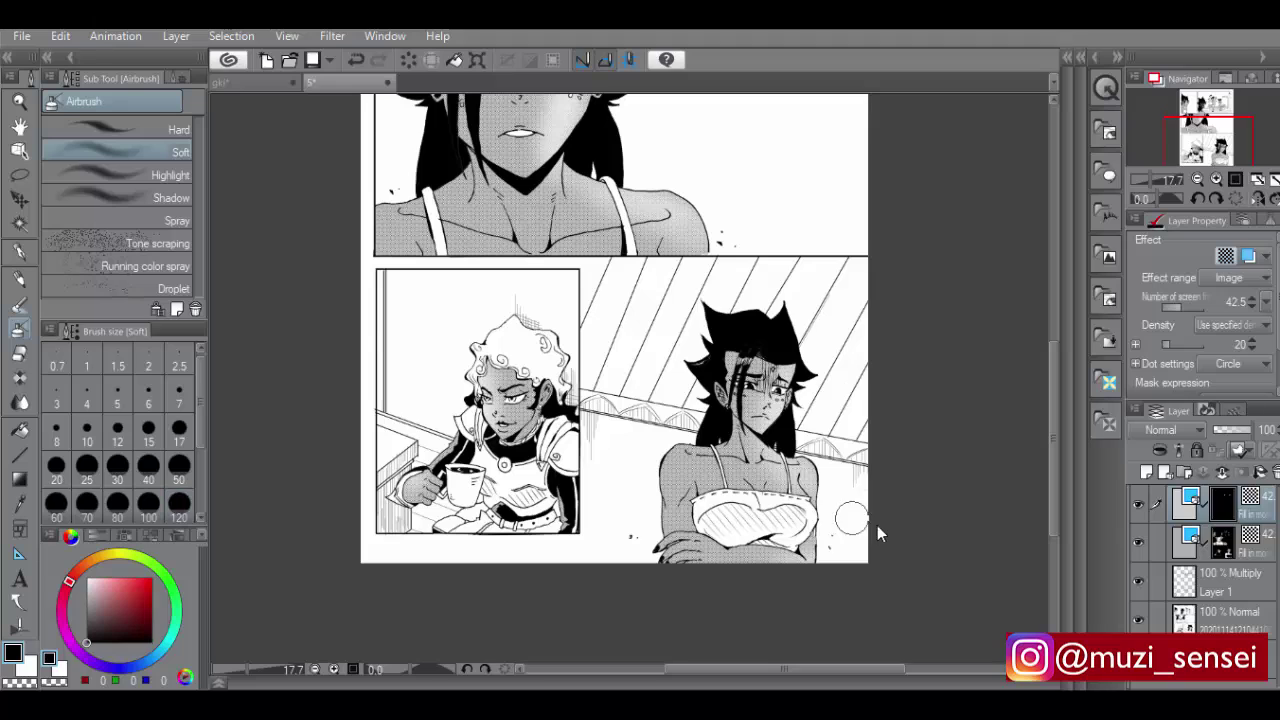
pyautogui.moveTo(877, 525)
pyautogui.mouseDown()
pyautogui.moveTo(891, 532)
pyautogui.moveTo(873, 550)
pyautogui.mouseUp()
pyautogui.click(18, 380)
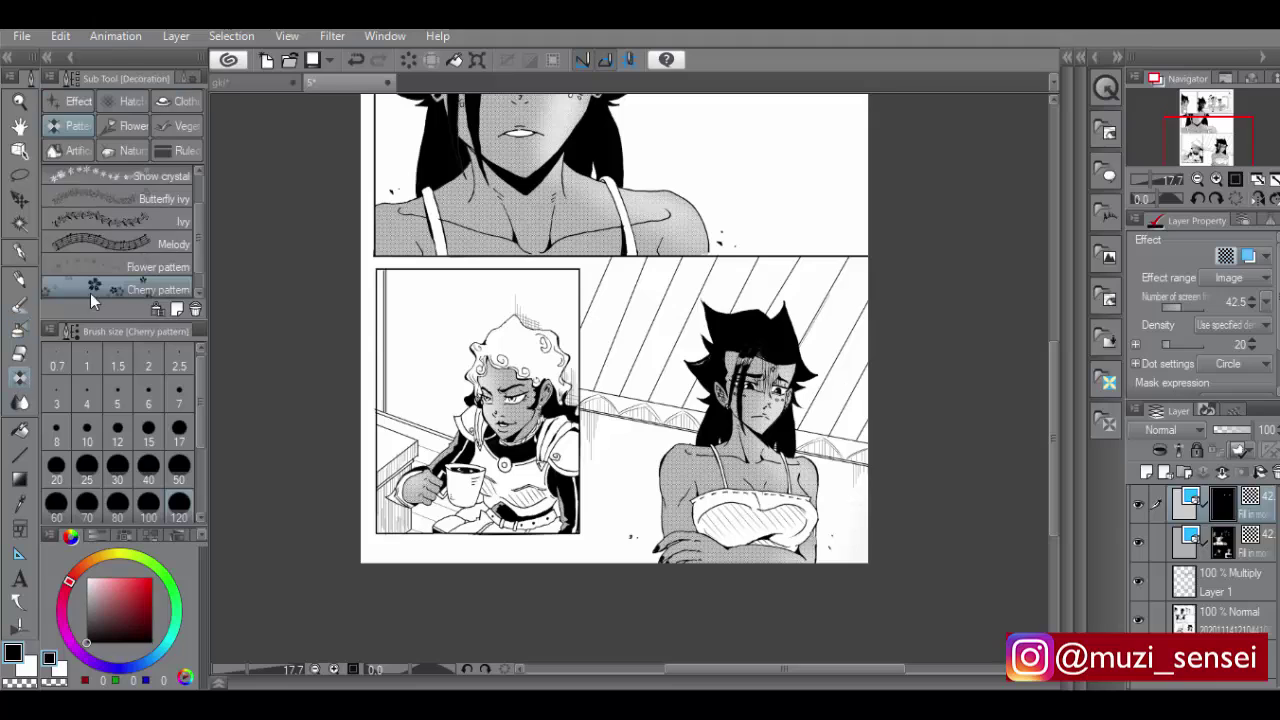
pyautogui.click(124, 102)
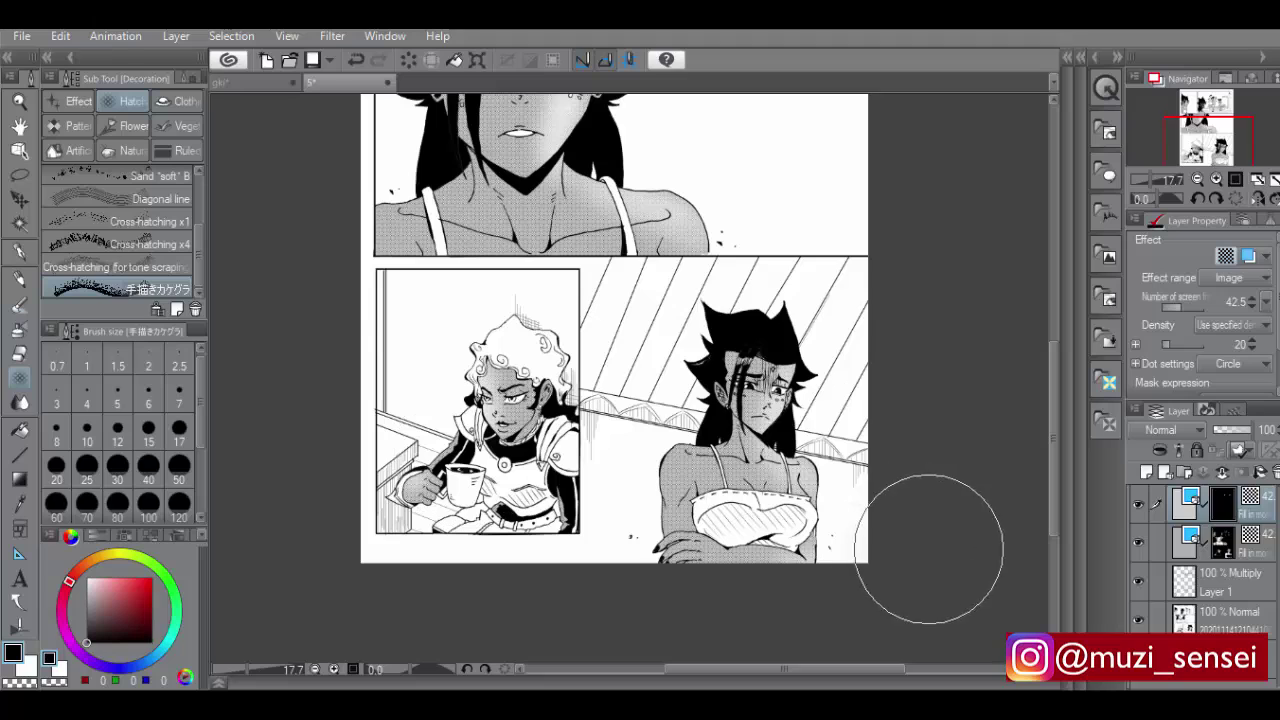
pyautogui.moveTo(893, 525); pyautogui.dragTo(828, 582)
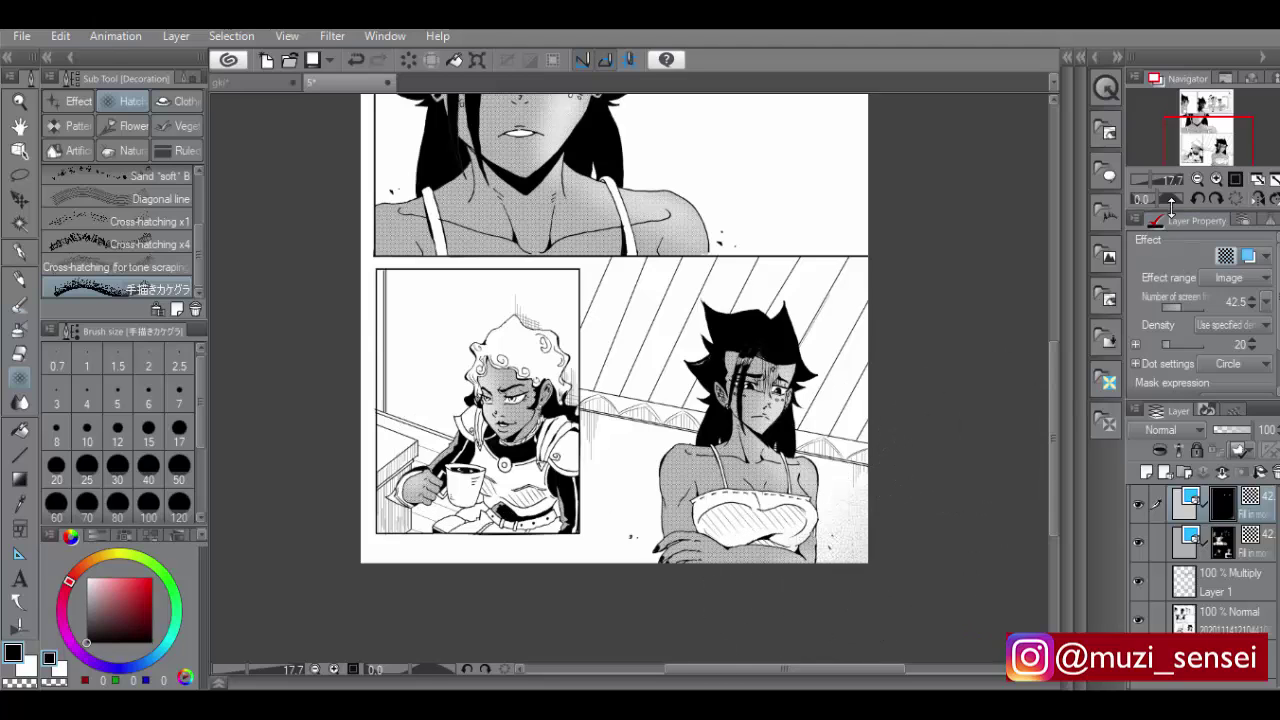
# Select the blank wall between the curly-haired woman's inset panel and the frowning woman with the Auto select tool
pyautogui.moveTo(1151, 182); pyautogui.dragTo(1157, 183)
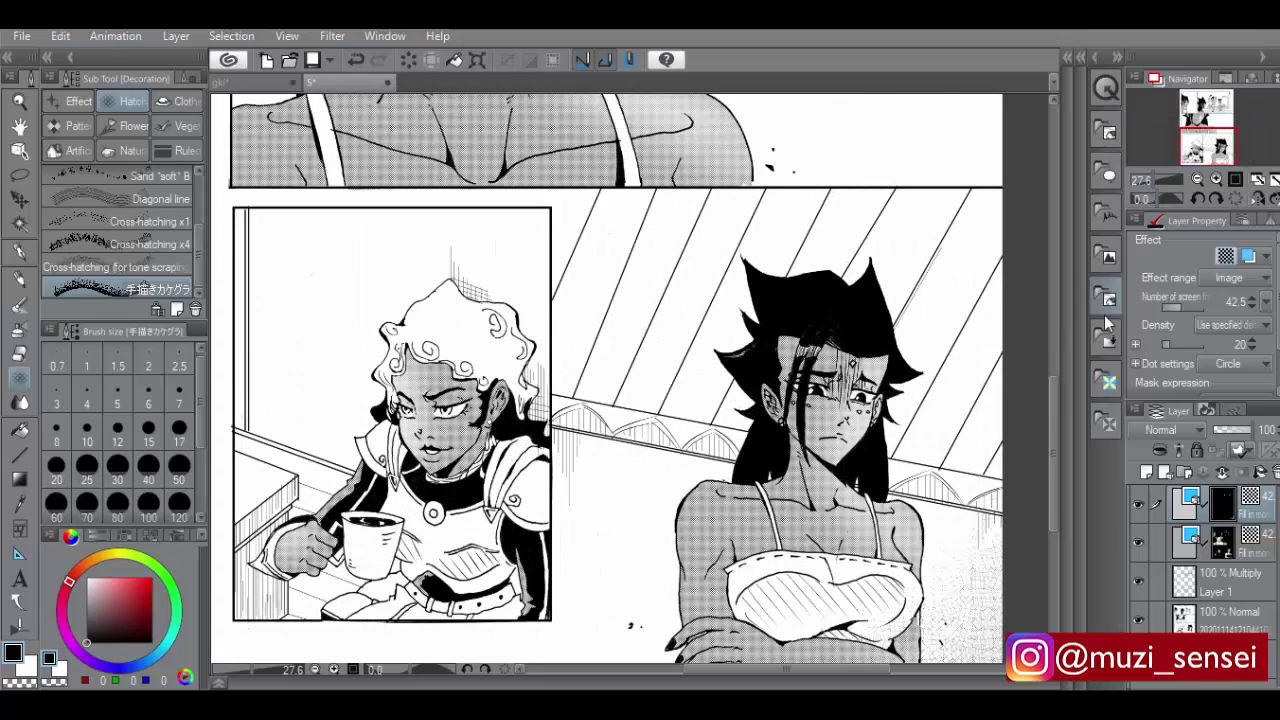
pyautogui.moveTo(1055, 374); pyautogui.dragTo(1052, 443)
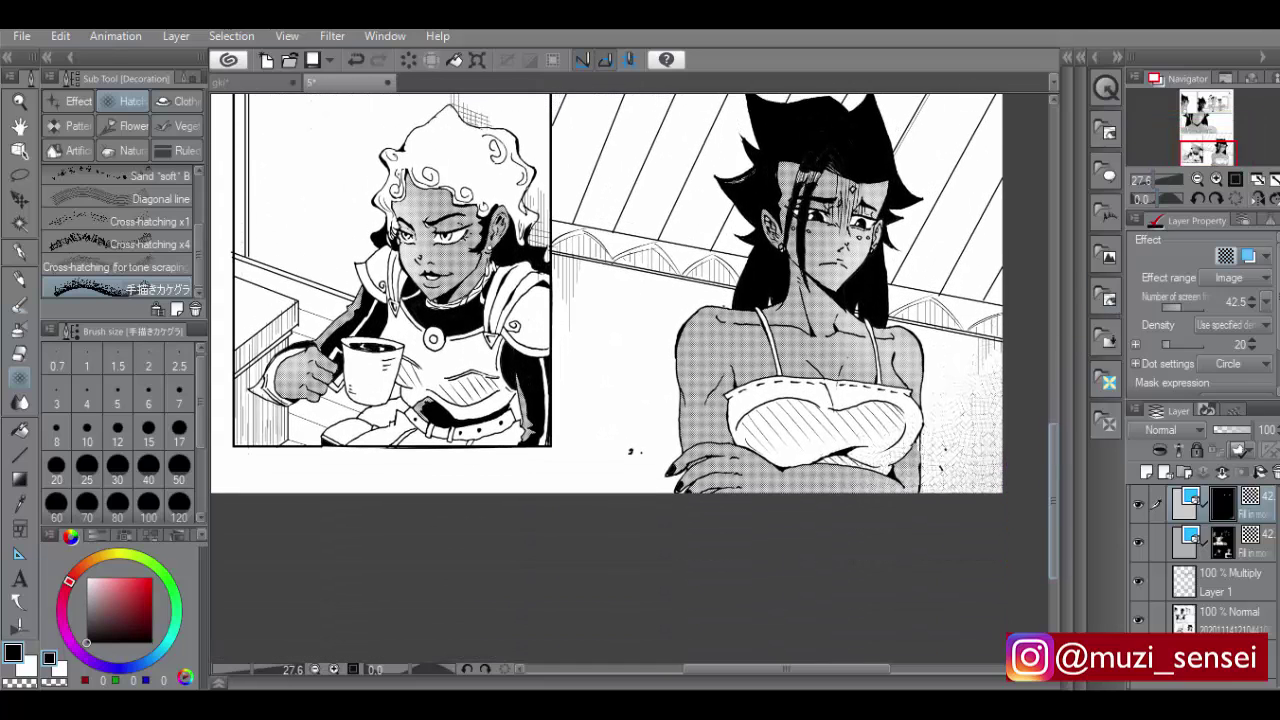
pyautogui.moveTo(813, 665)
pyautogui.mouseDown()
pyautogui.moveTo(859, 664)
pyautogui.moveTo(820, 660)
pyautogui.mouseUp()
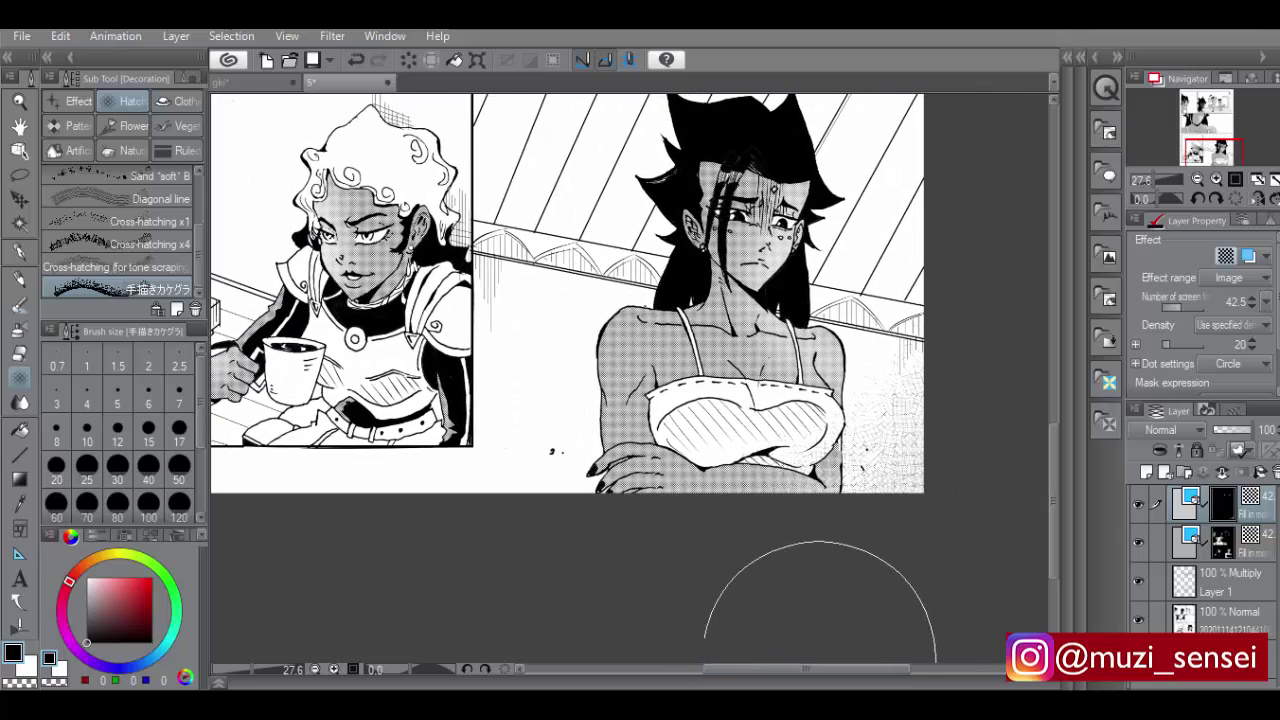
pyautogui.press('w')
pyautogui.click(518, 430)
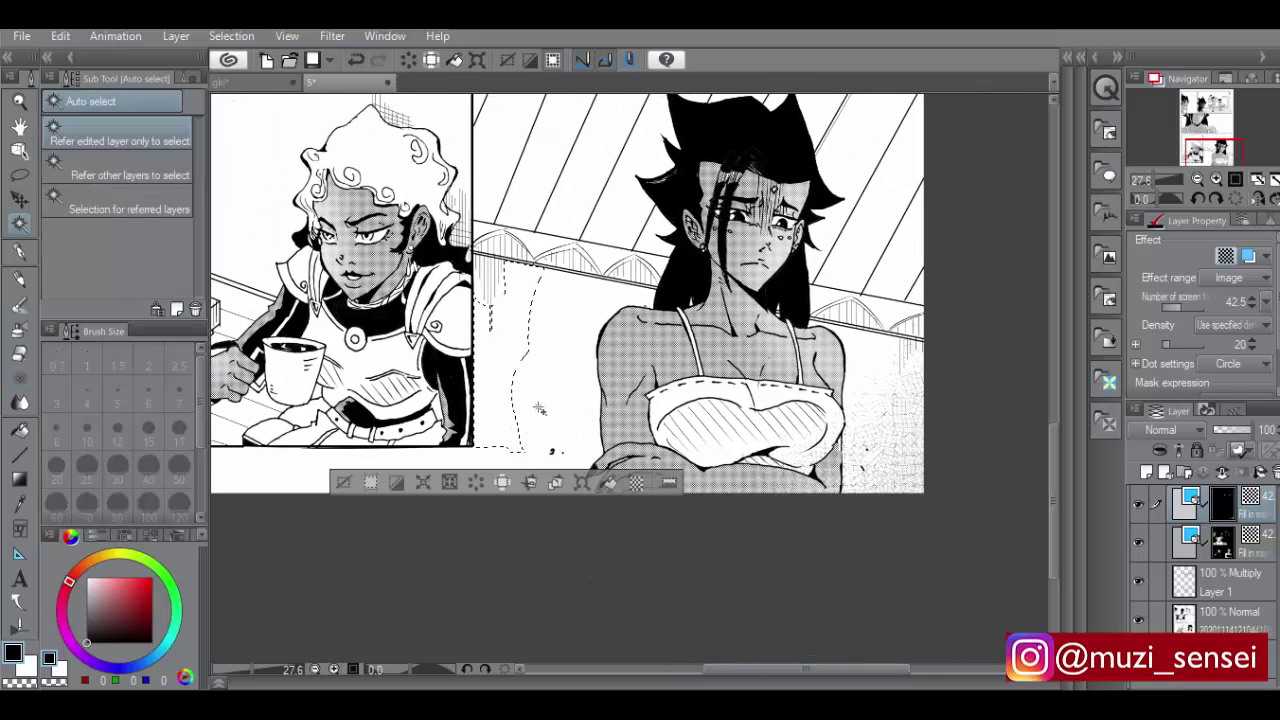
pyautogui.keyDown('shift'); pyautogui.click(545, 419); pyautogui.keyUp('shift')
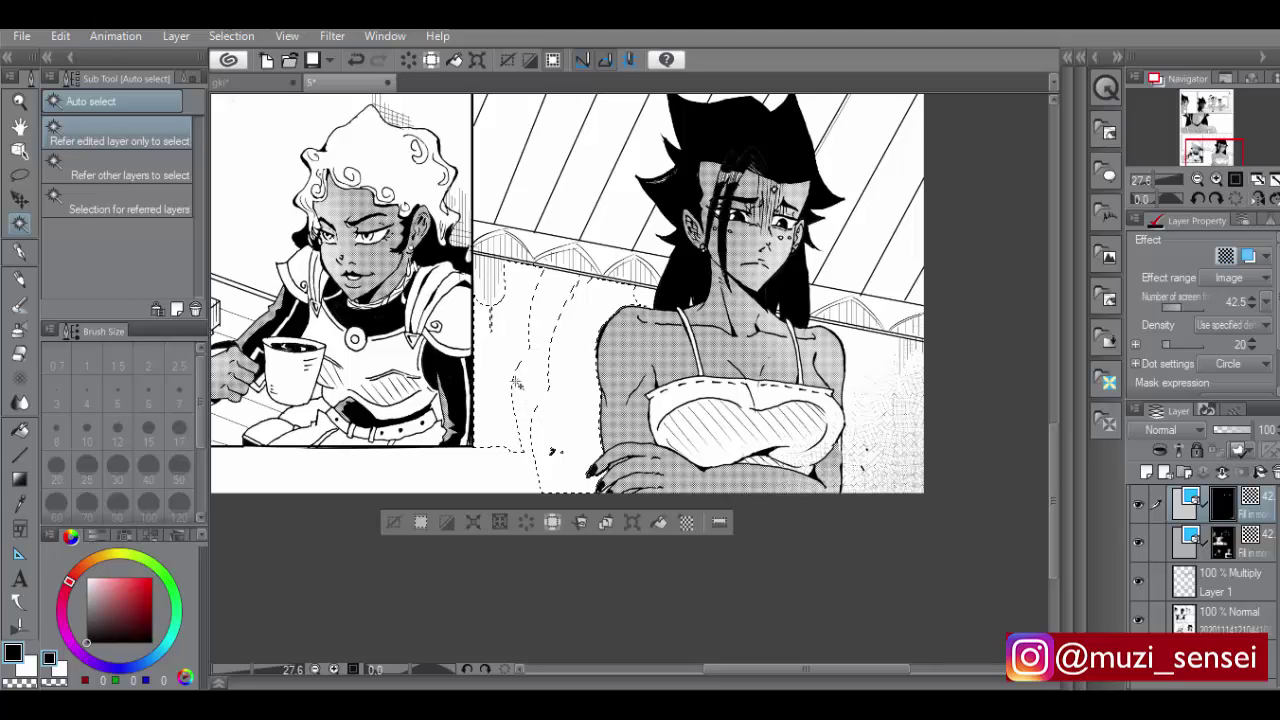
pyautogui.keyDown('shift'); pyautogui.click(550, 393); pyautogui.keyUp('shift')
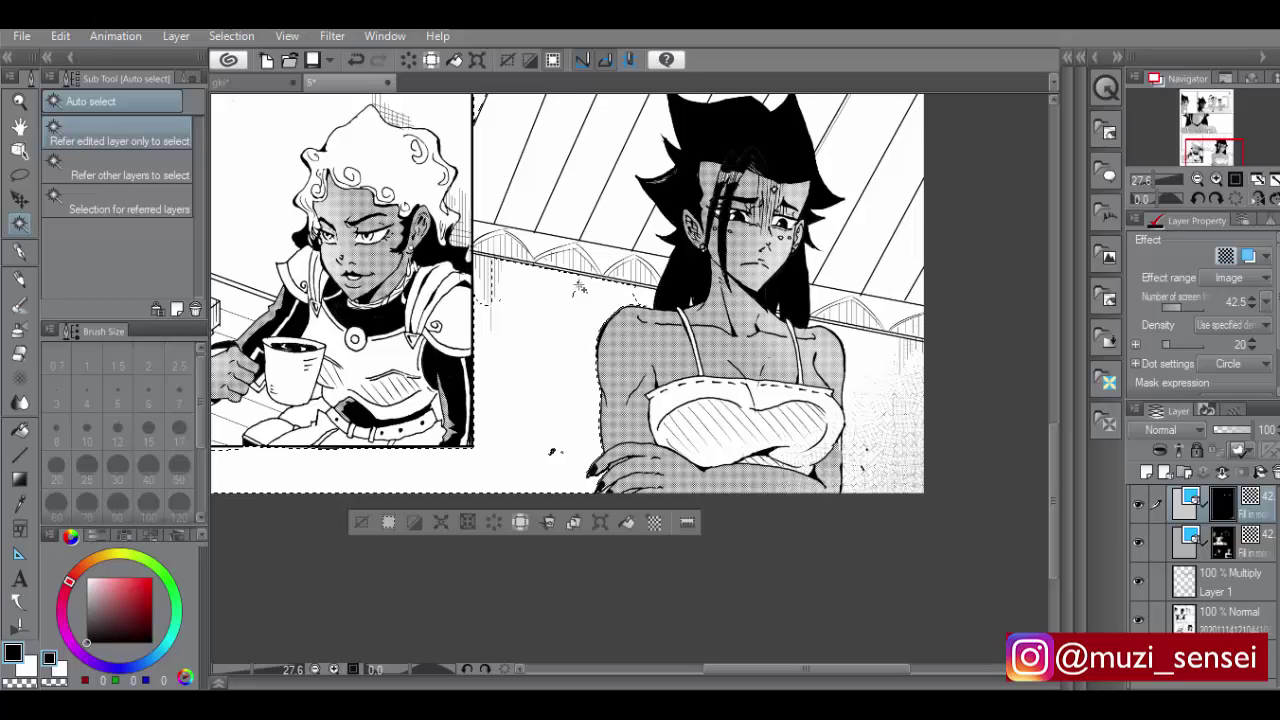
# Add the slanted planks above the frowning woman to the selection, undoing any stray pick in the panel above
pyautogui.keyDown('shift'); pyautogui.click(918, 244); pyautogui.keyUp('shift')
pyautogui.keyDown('shift'); pyautogui.click(895, 152); pyautogui.keyUp('shift')
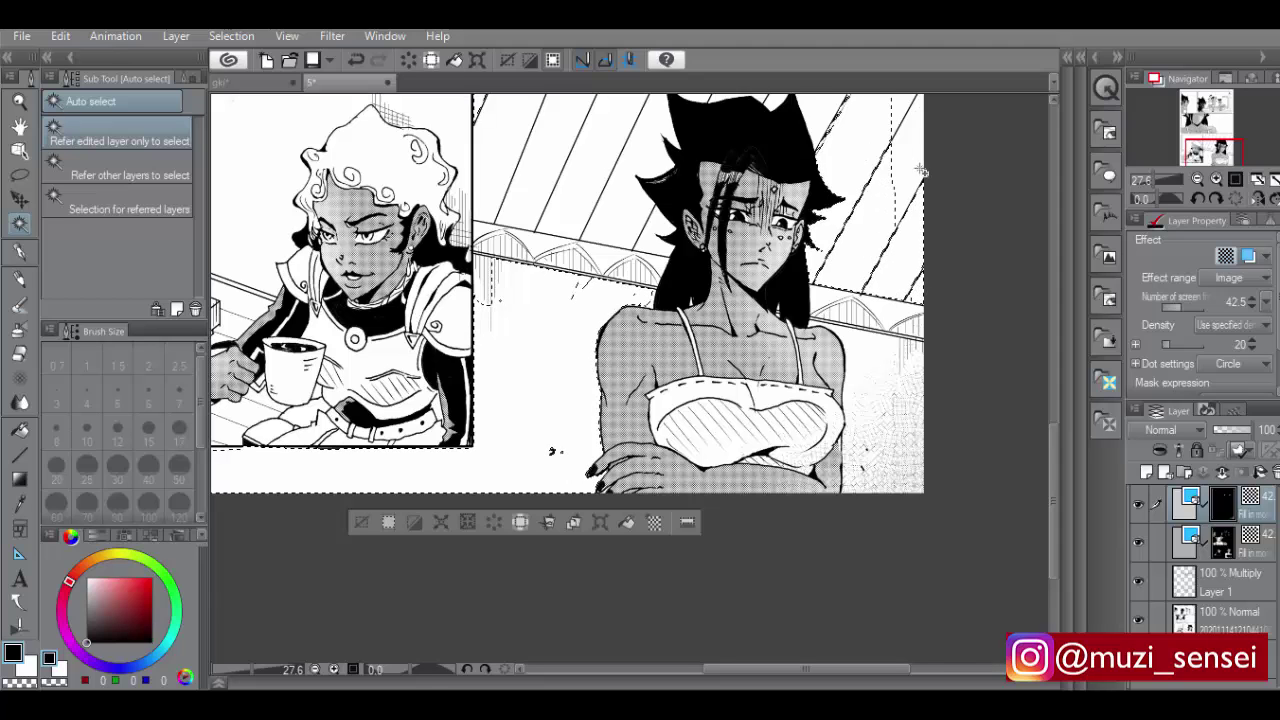
pyautogui.keyDown('shift'); pyautogui.click(898, 109); pyautogui.keyUp('shift')
pyautogui.moveTo(1051, 458); pyautogui.dragTo(1053, 380)
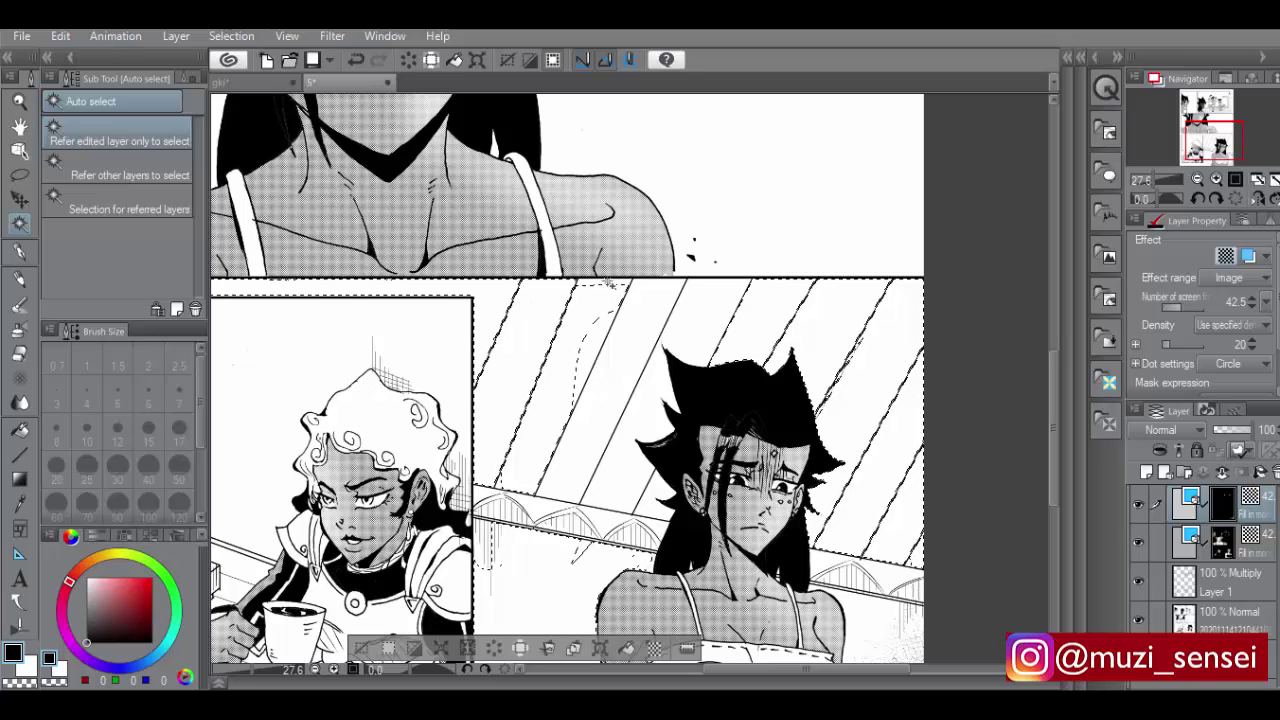
pyautogui.hotkey('ctrl', 'z')
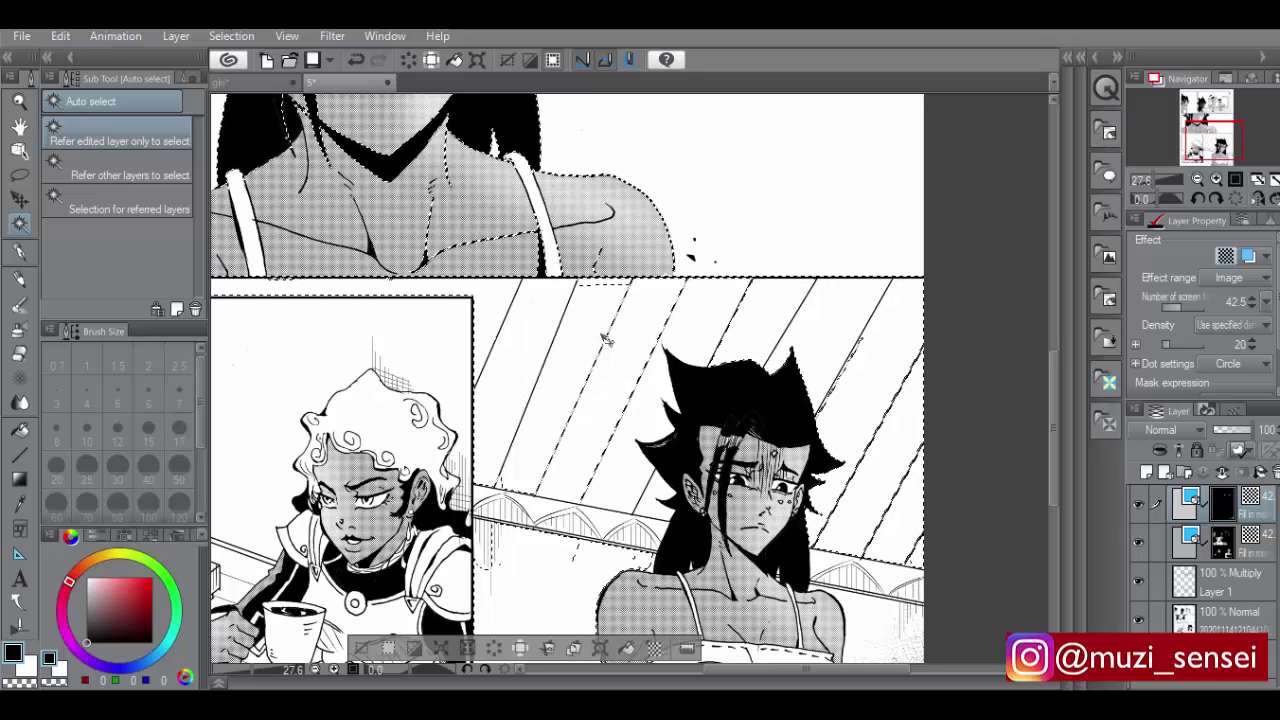
pyautogui.hotkey('ctrl', 'z')
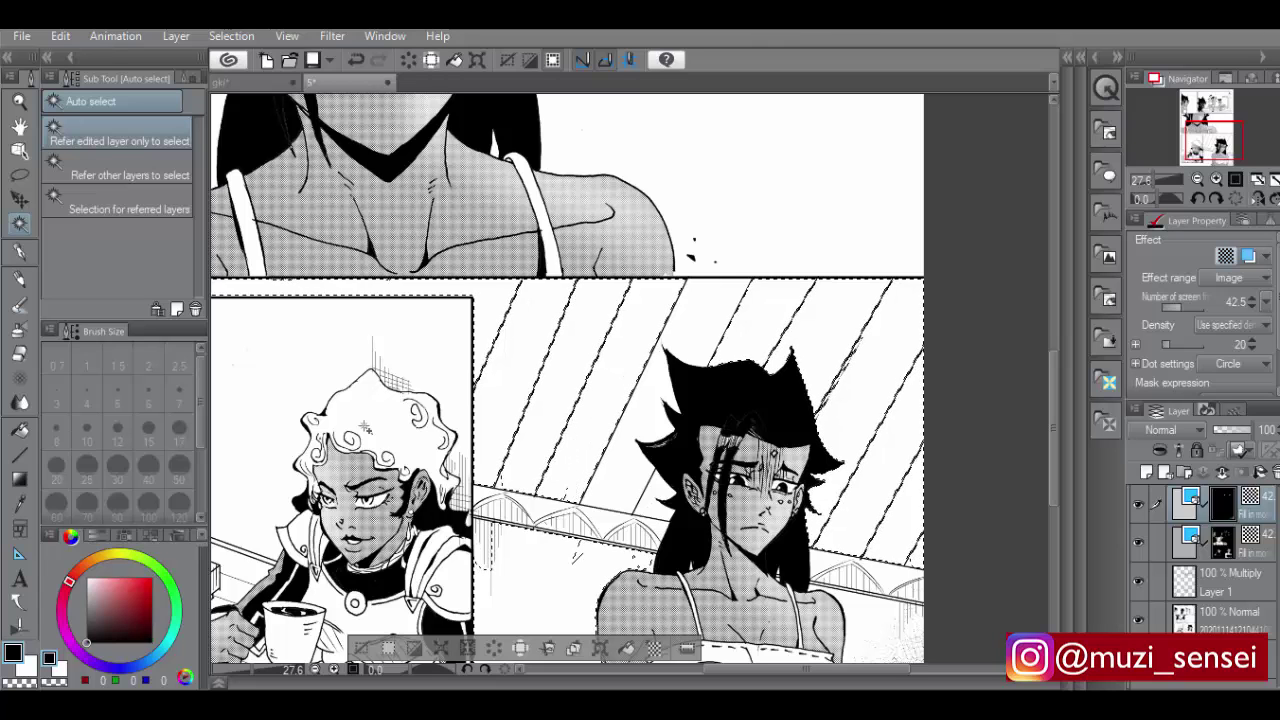
# Try shading the selected planks with the 手描きカケグラ hatching brush, and undo the strokes
pyautogui.click(19, 378)
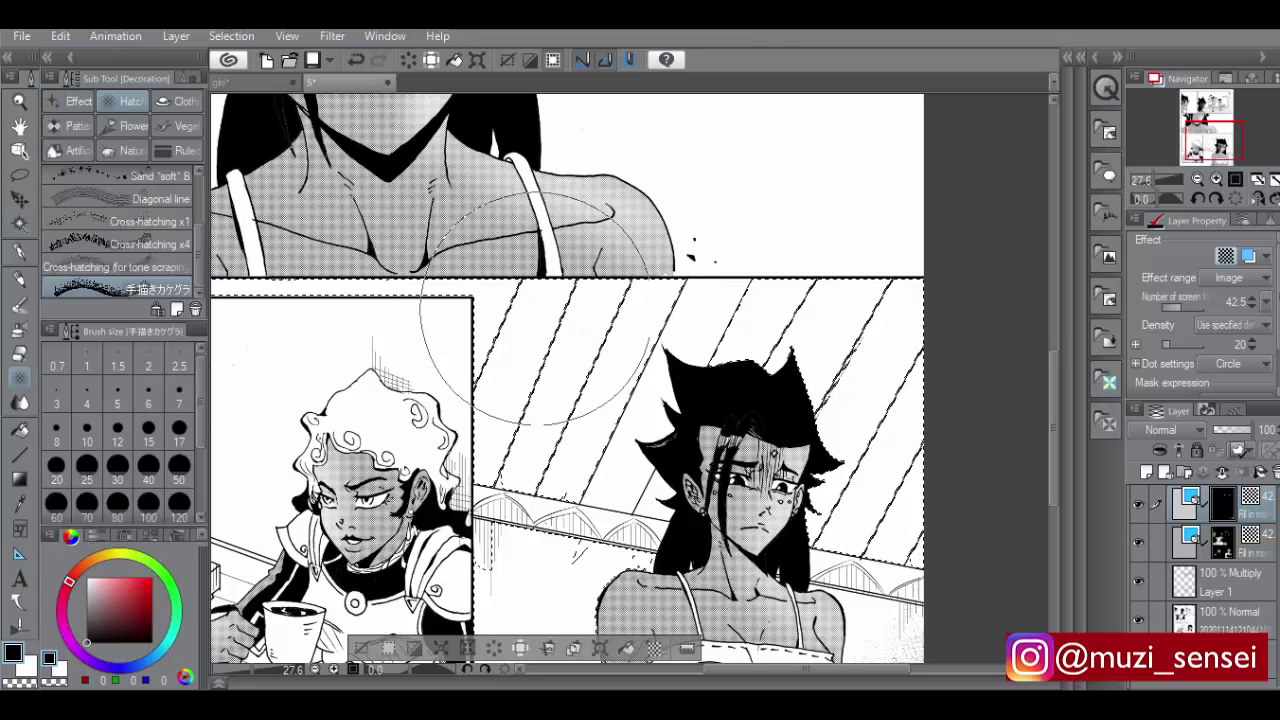
pyautogui.moveTo(495, 340); pyautogui.dragTo(935, 272)
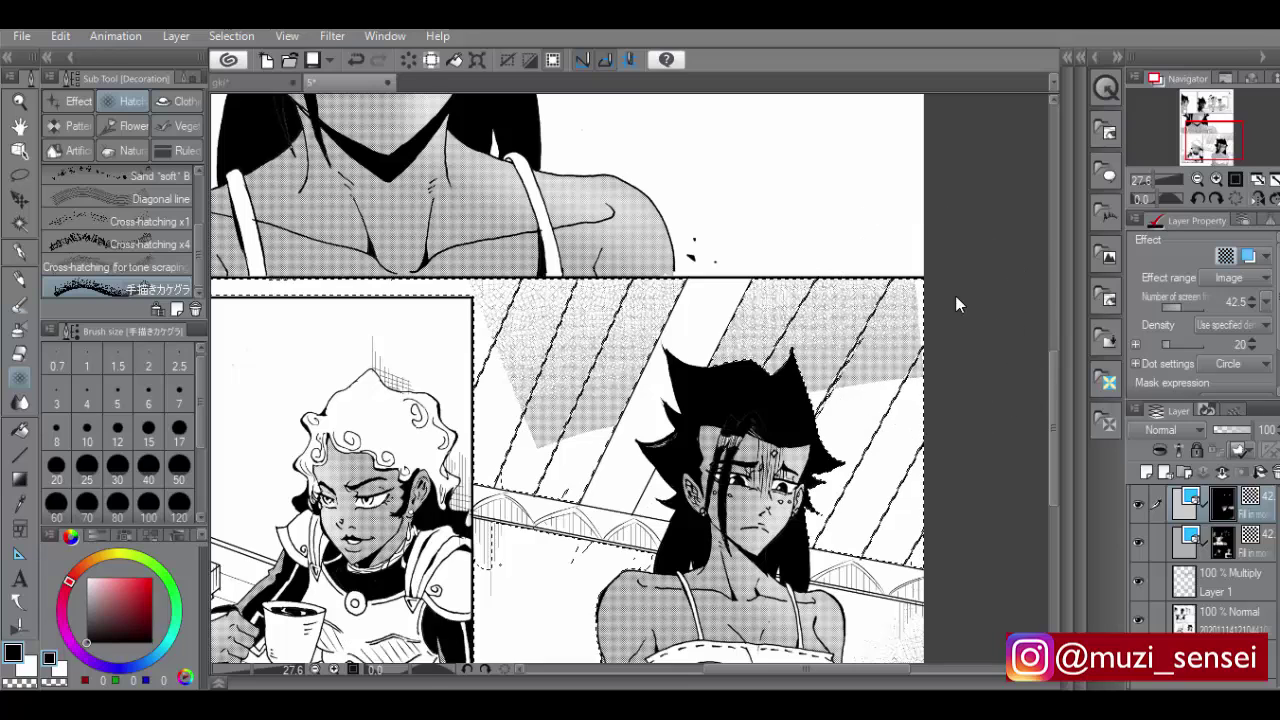
pyautogui.hotkey('ctrl', 'z')
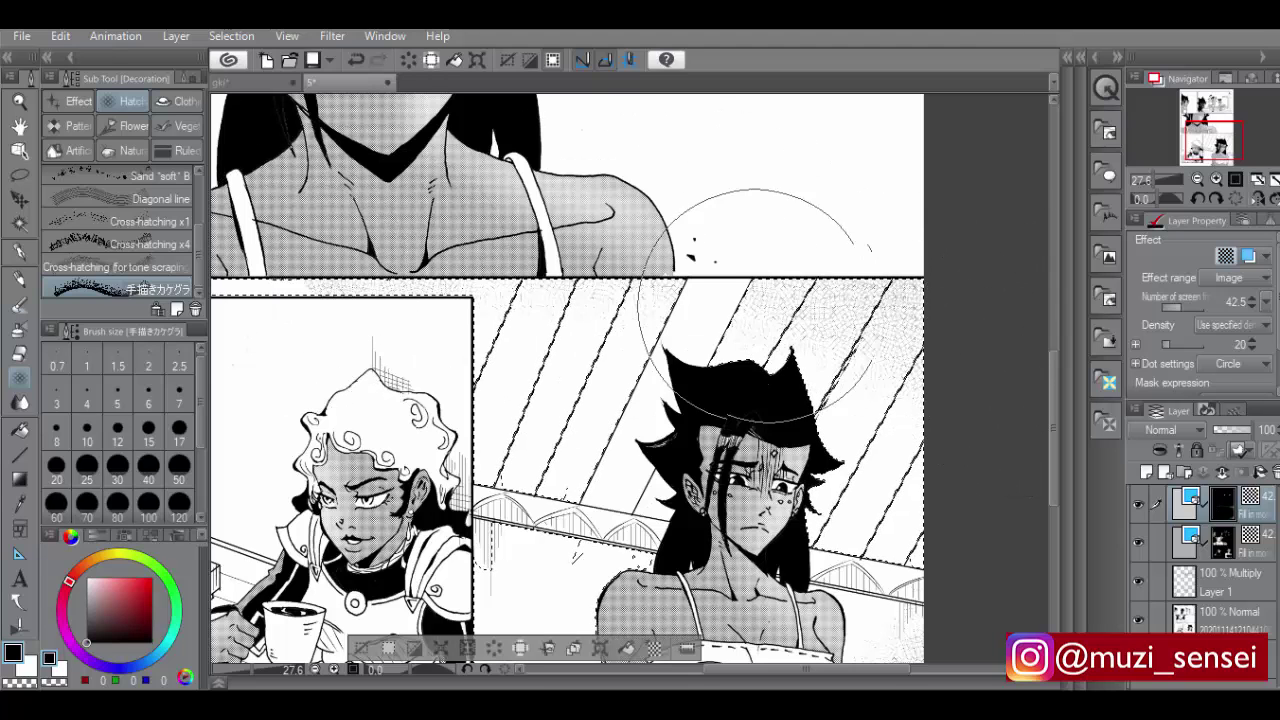
pyautogui.hotkey('ctrl', 'z')
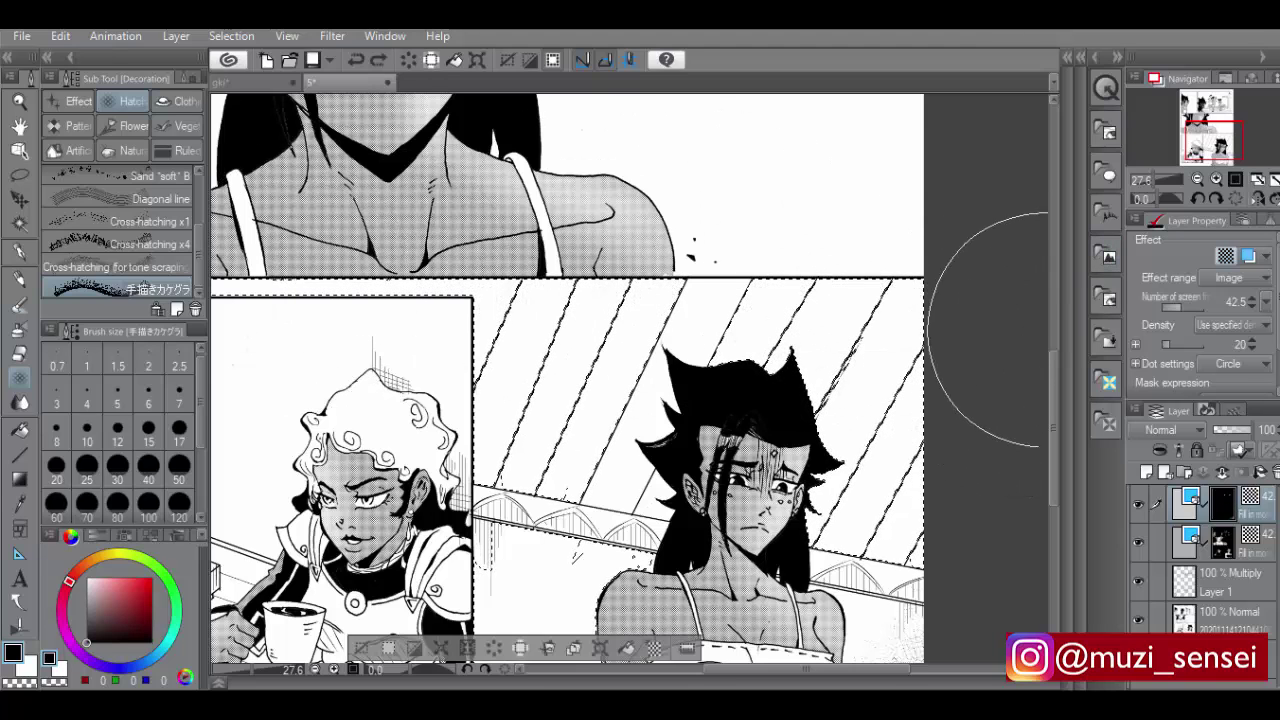
# Hide the selection border and shade the planks' upper edge and the wall's lower corner with the 手描きカケグラ brush
pyautogui.press('w')
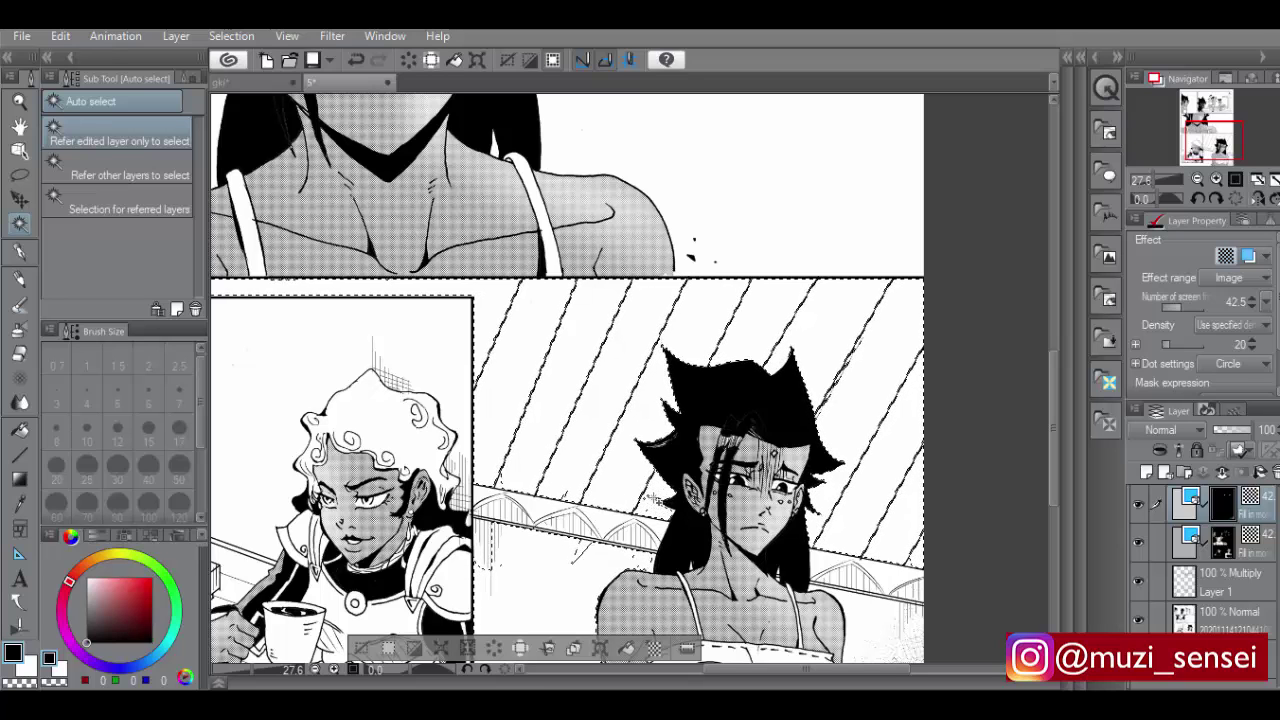
pyautogui.click(19, 378)
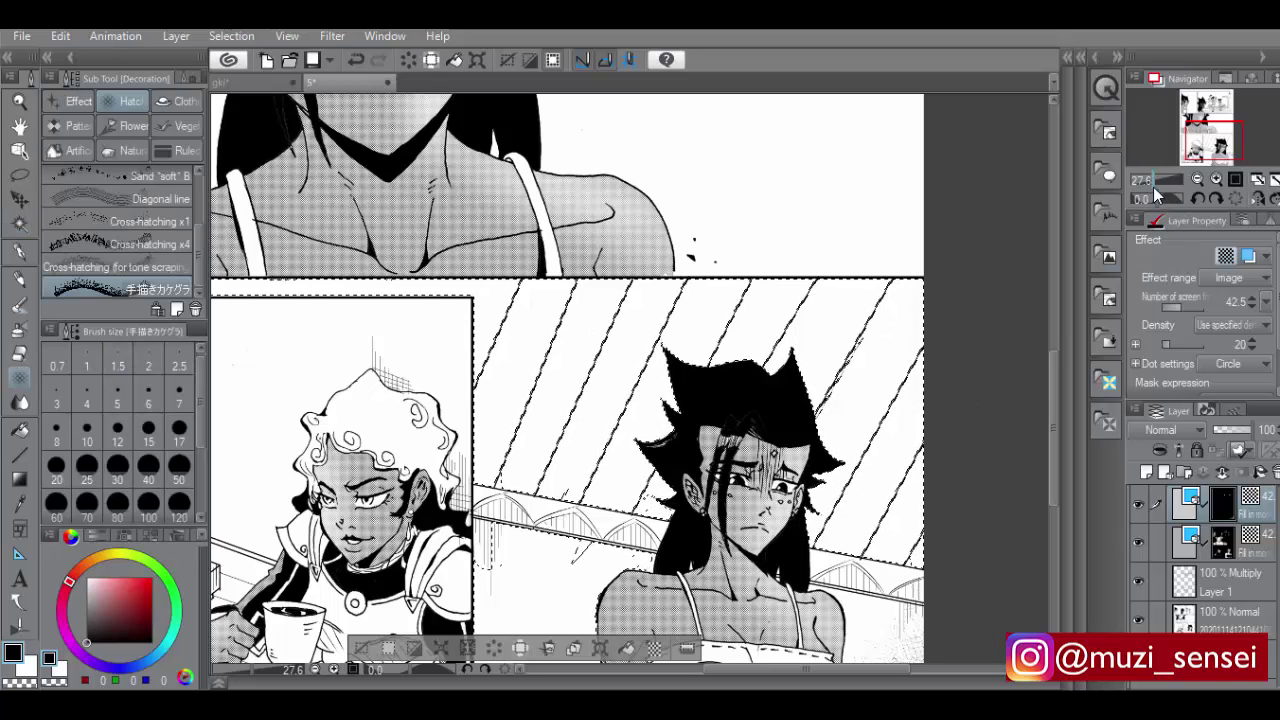
pyautogui.moveTo(1152, 181); pyautogui.dragTo(1153, 186)
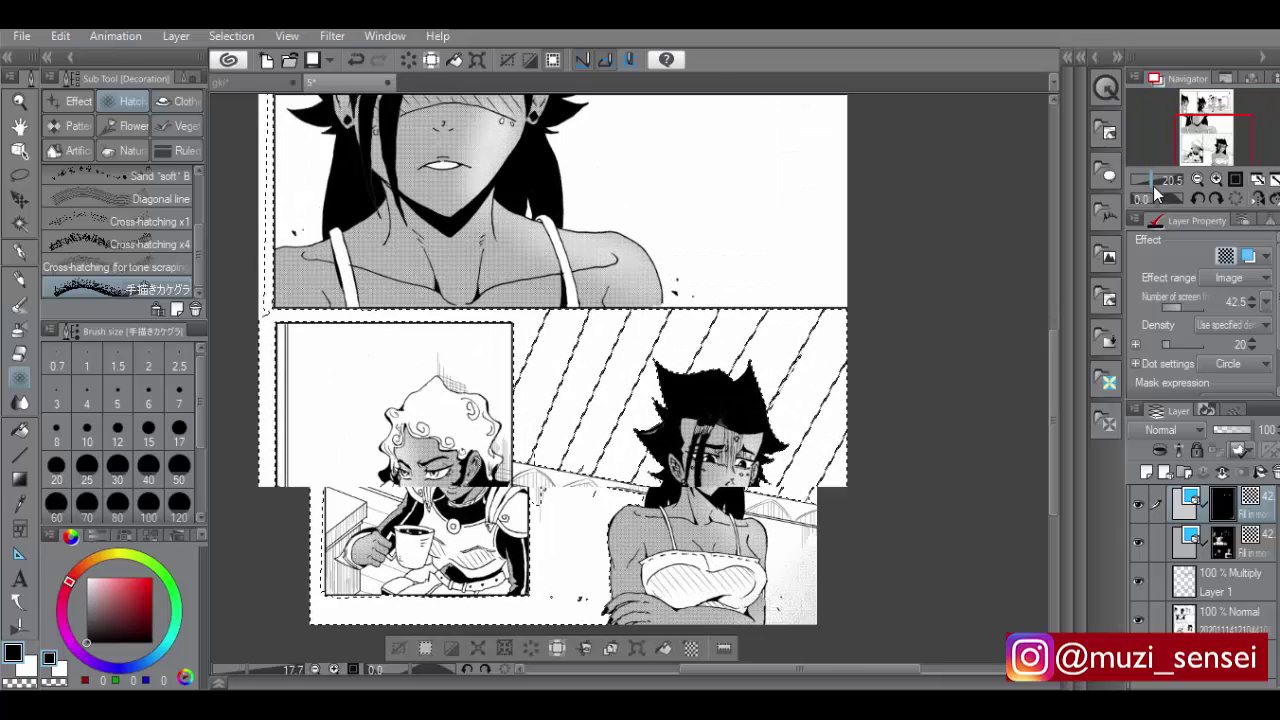
pyautogui.moveTo(1053, 350); pyautogui.dragTo(1053, 373)
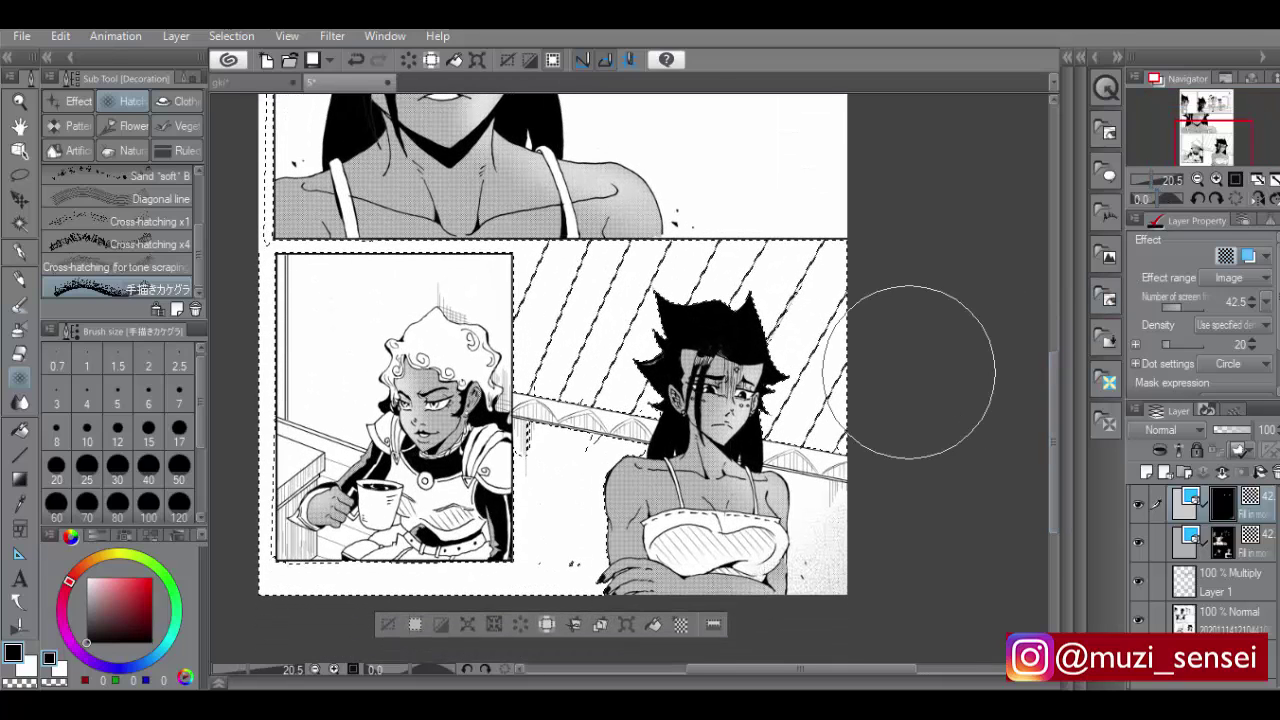
pyautogui.click(552, 60)
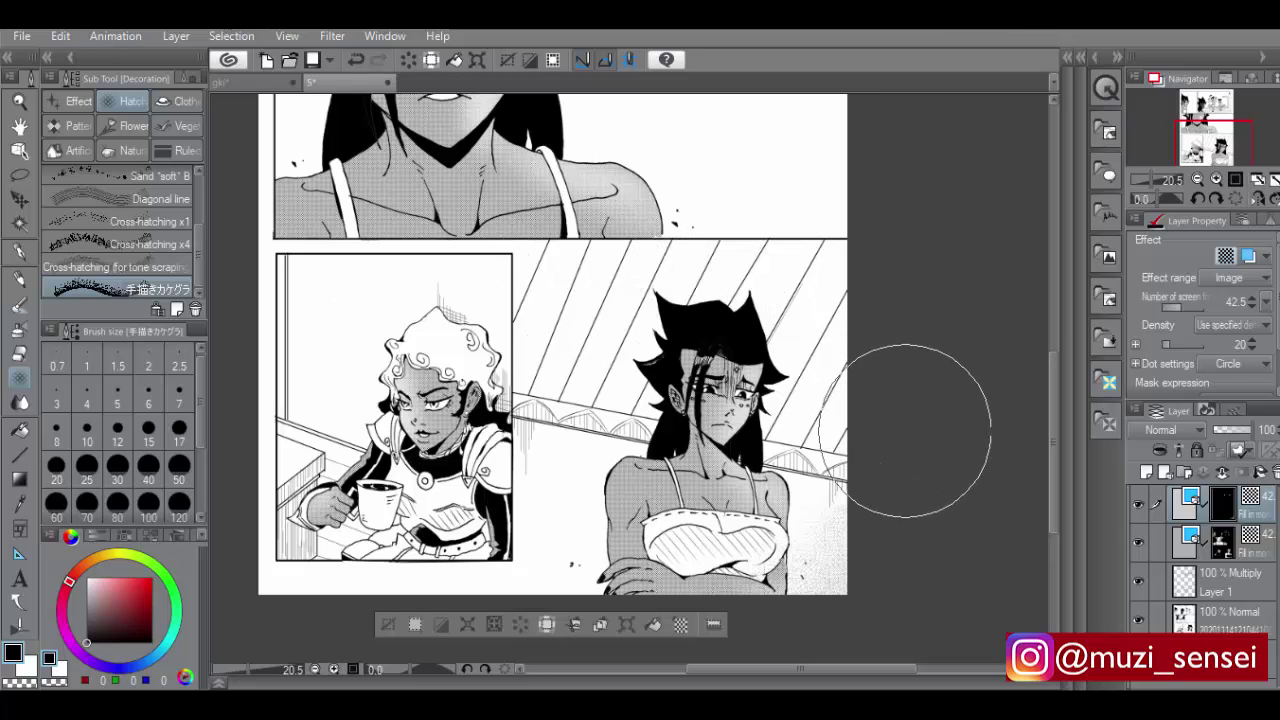
pyautogui.hotkey('ctrl', 'z')
pyautogui.moveTo(914, 317)
pyautogui.mouseDown()
pyautogui.moveTo(750, 228)
pyautogui.moveTo(410, 197)
pyautogui.mouseUp()
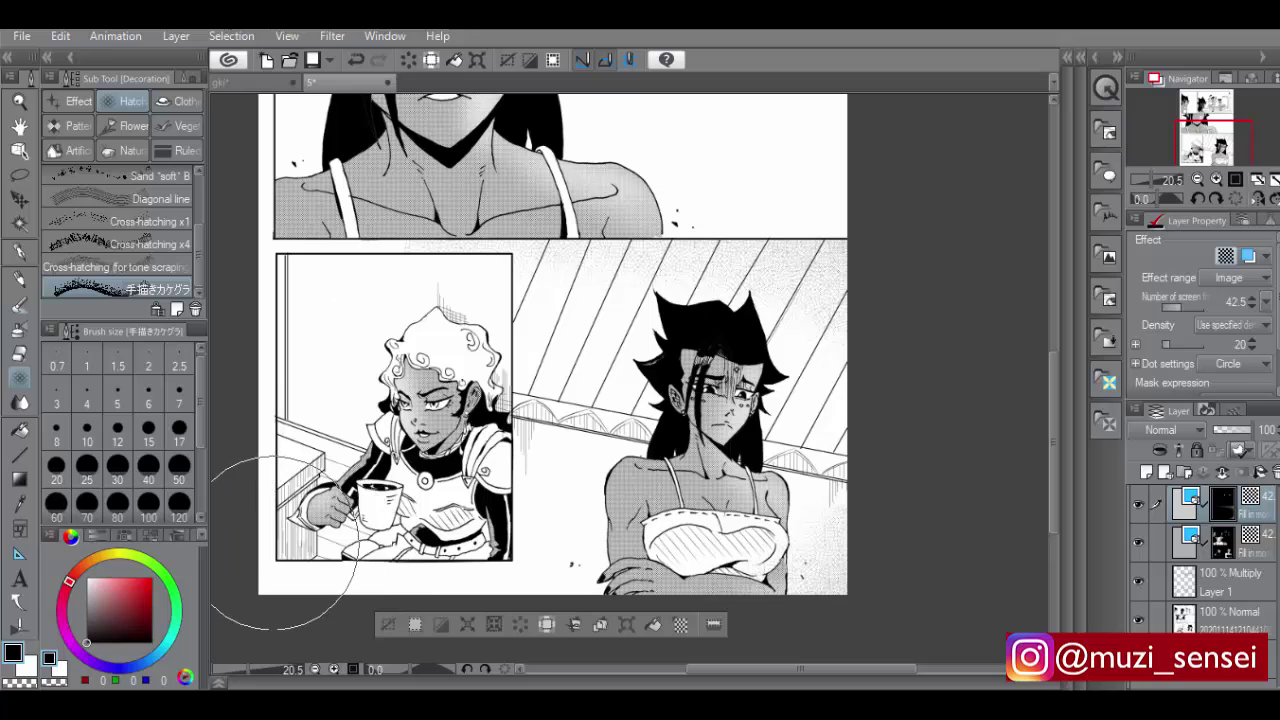
pyautogui.moveTo(322, 577); pyautogui.dragTo(940, 578)
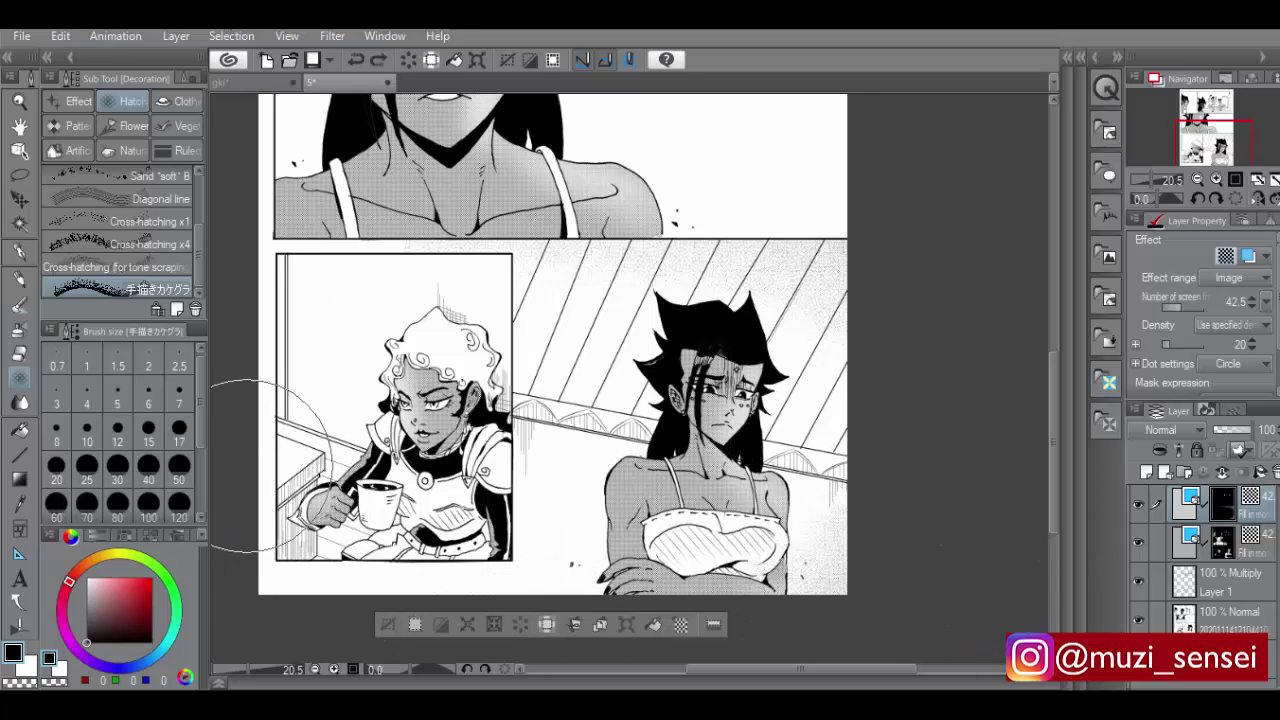
# Auto-select the margin around the inset panel, hide the selection border, and shade its lower edge with the 手描きカケグラ brush
pyautogui.press('w')
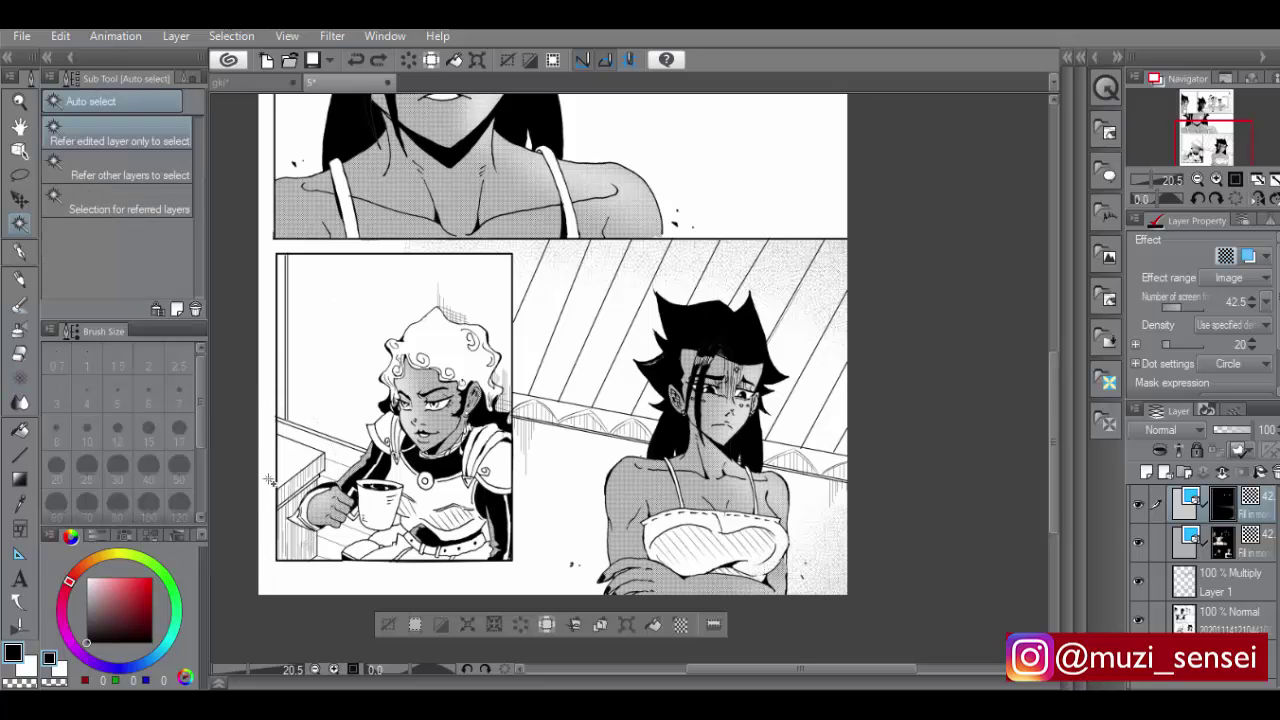
pyautogui.click(265, 483)
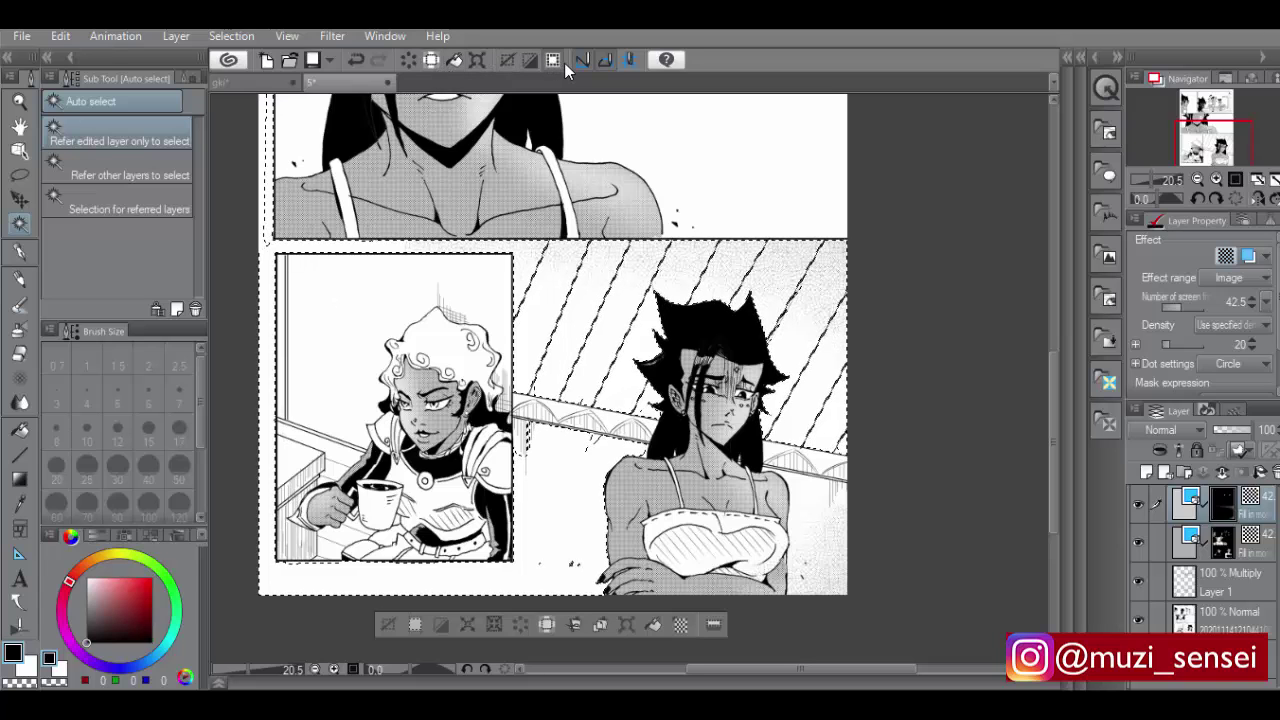
pyautogui.click(20, 379)
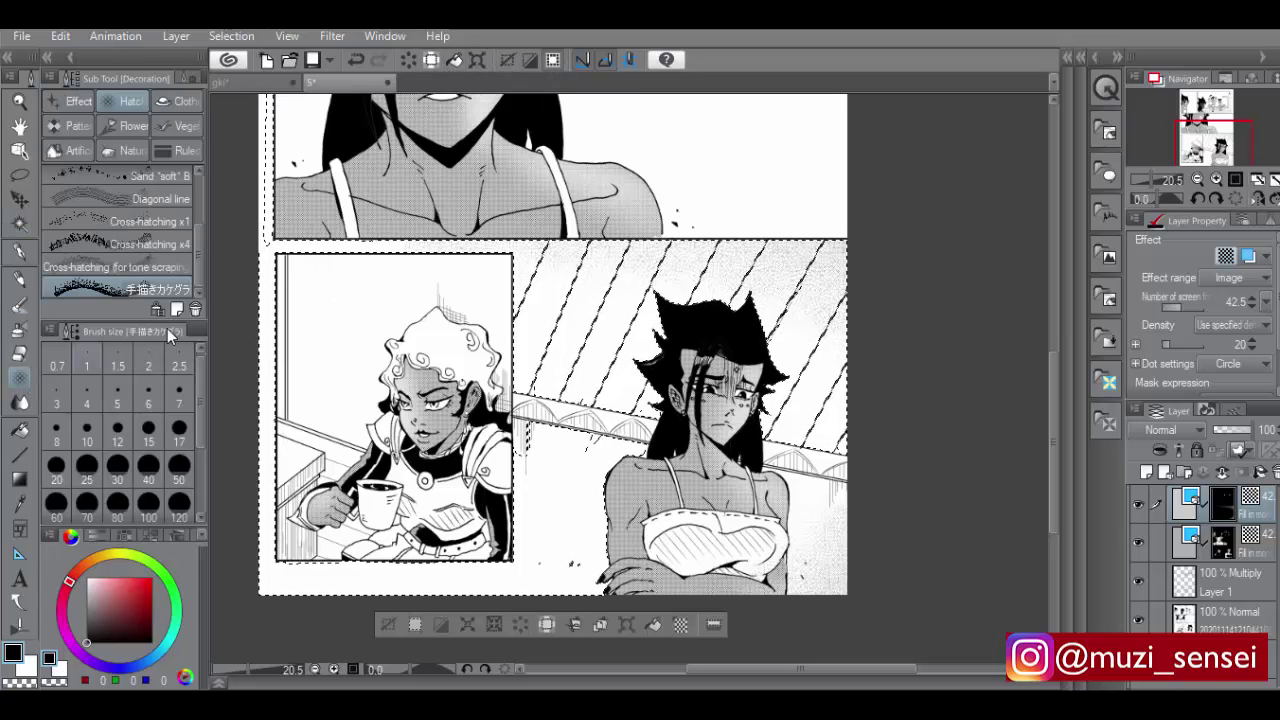
pyautogui.click(556, 61)
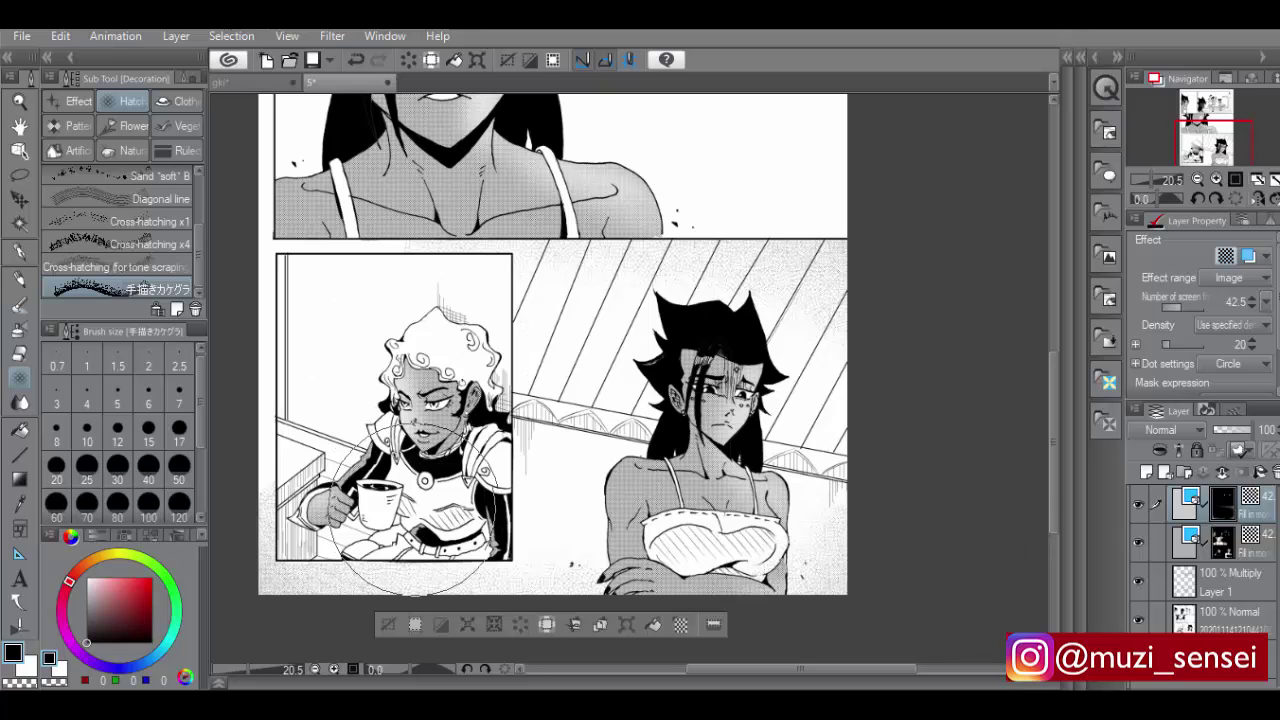
# Select the wall behind the curly-haired woman plus the narrow strip beside it, and hide the selection border
pyautogui.press('w')
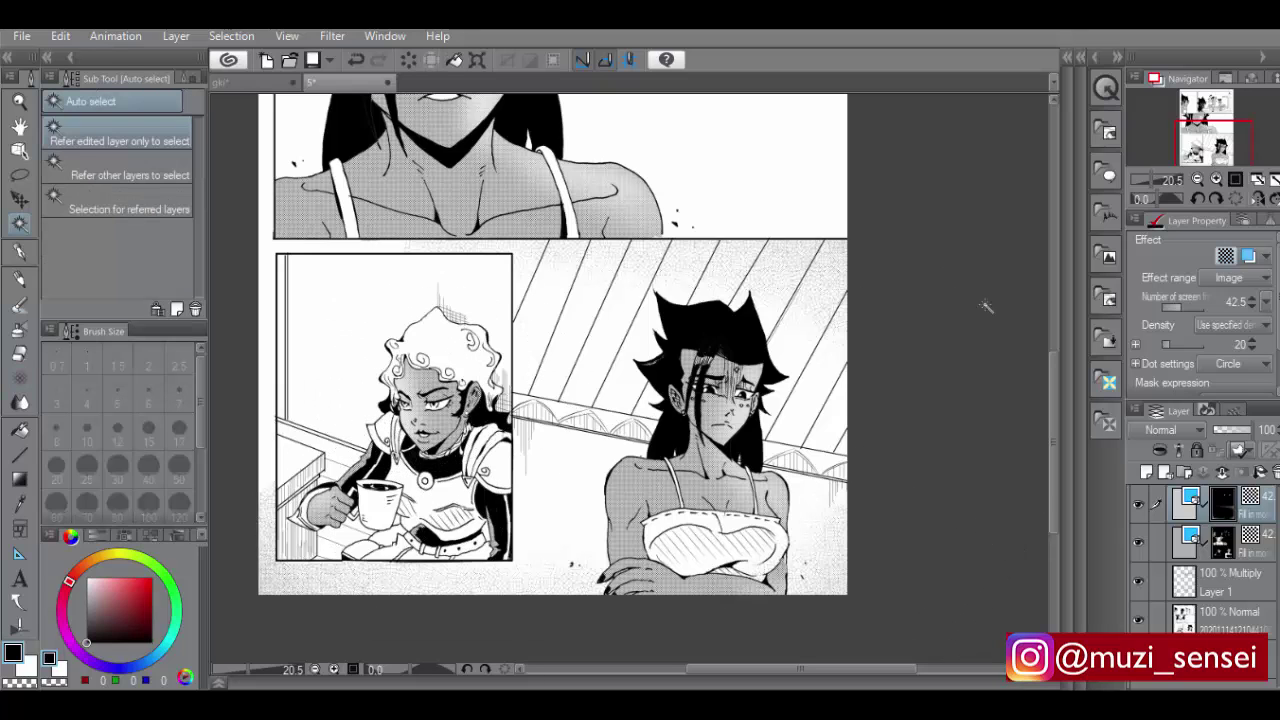
pyautogui.click(324, 306)
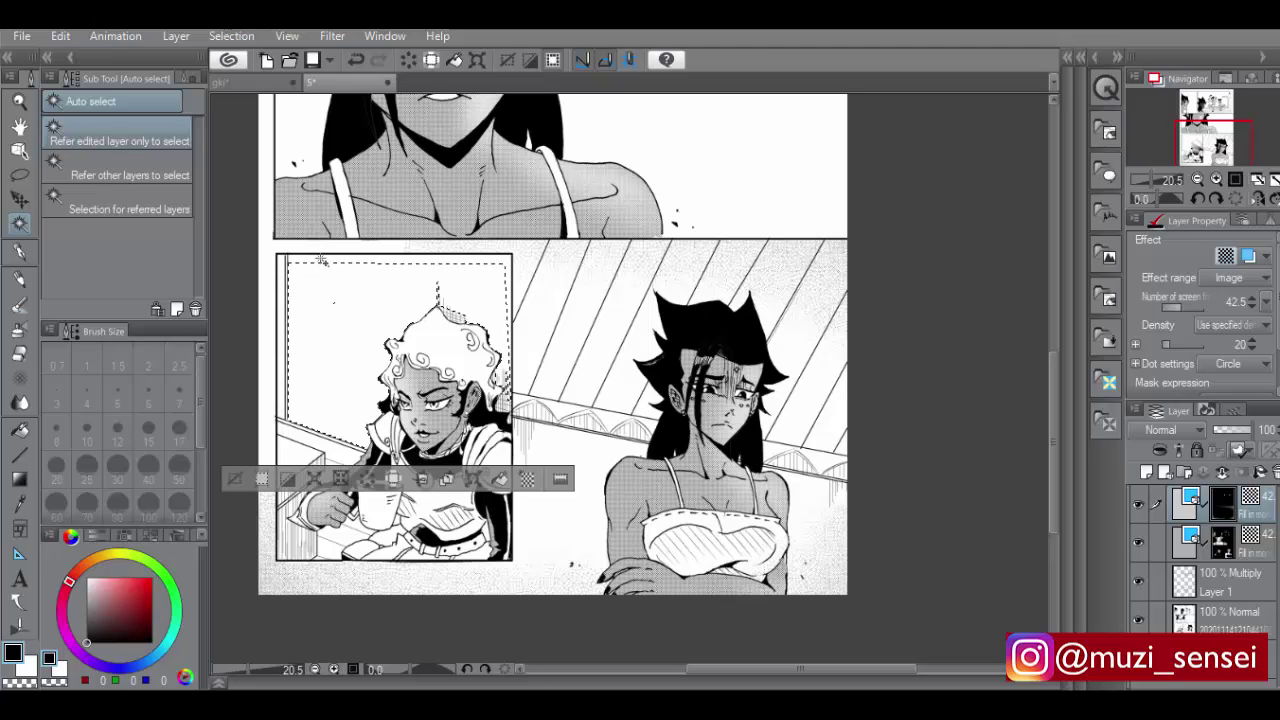
pyautogui.keyDown('shift'); pyautogui.click(283, 297); pyautogui.keyUp('shift')
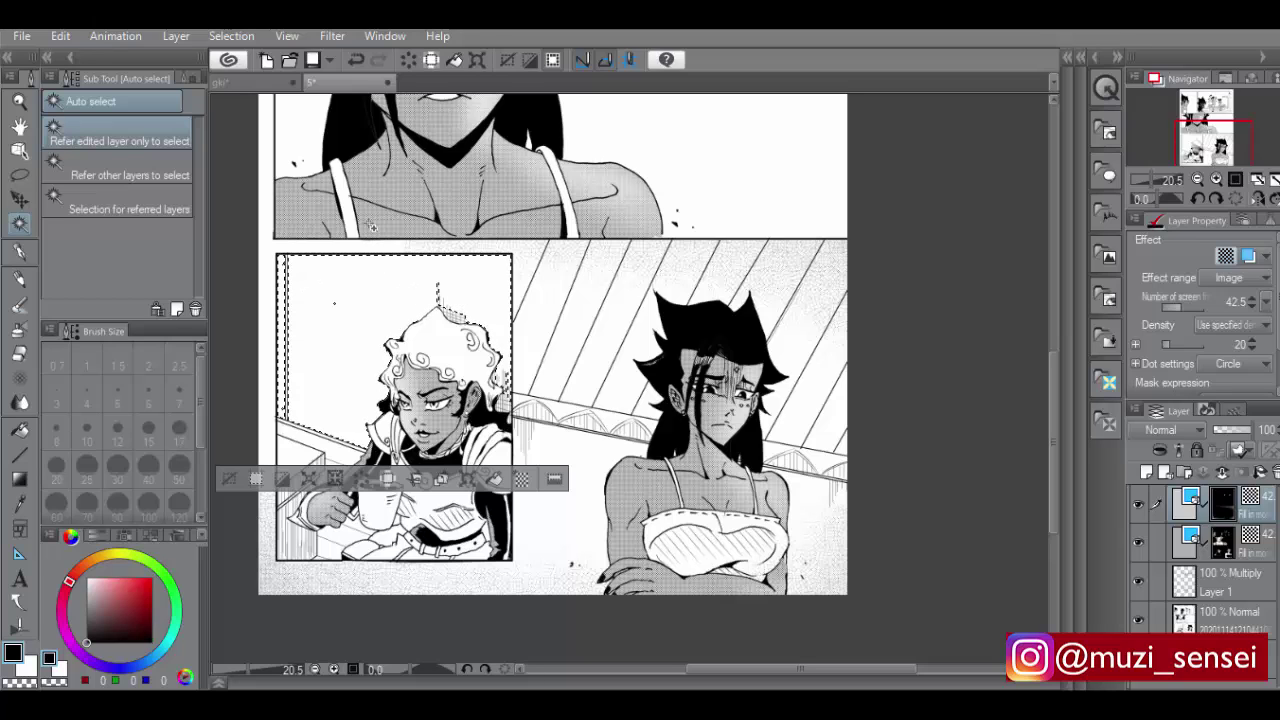
pyautogui.click(554, 61)
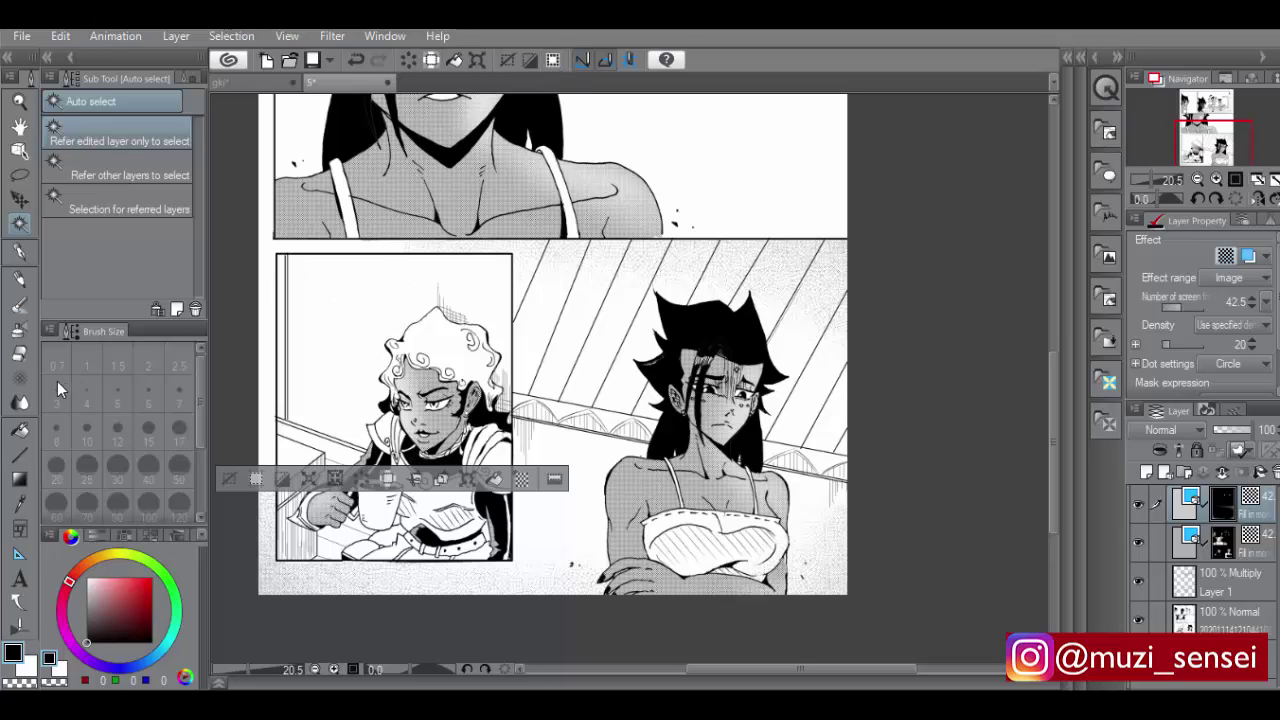
# Shade the upper part of the wall behind the curly-haired woman with the 手描きカケグラ hatching brush
pyautogui.click(19, 377)
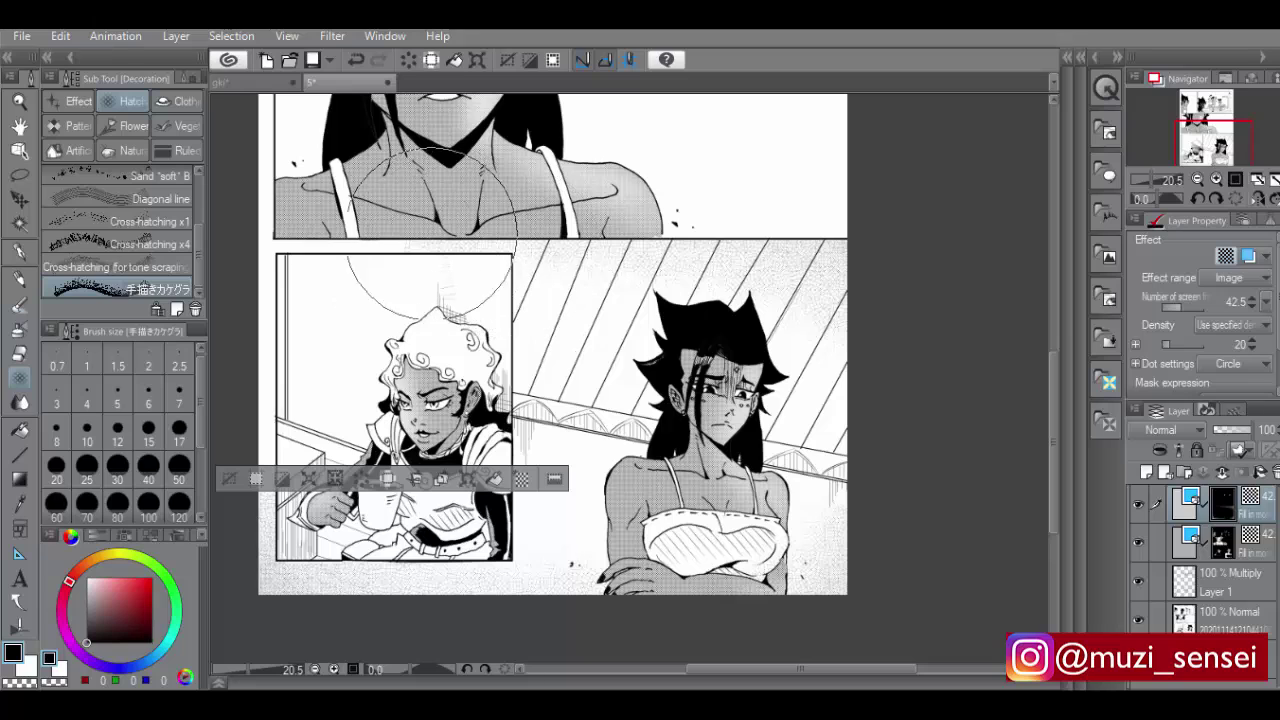
pyautogui.moveTo(370, 264); pyautogui.dragTo(335, 298)
pyautogui.hotkey('ctrl', 'z')
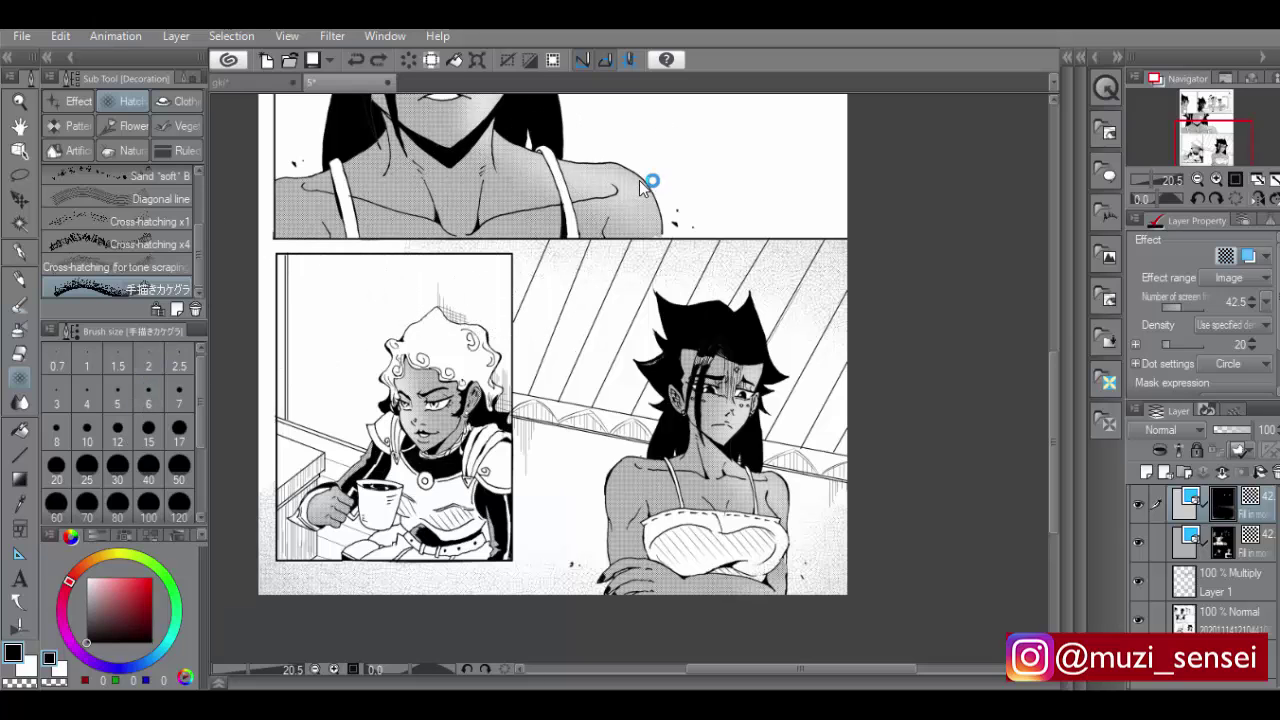
pyautogui.hotkey('ctrl', 'y')
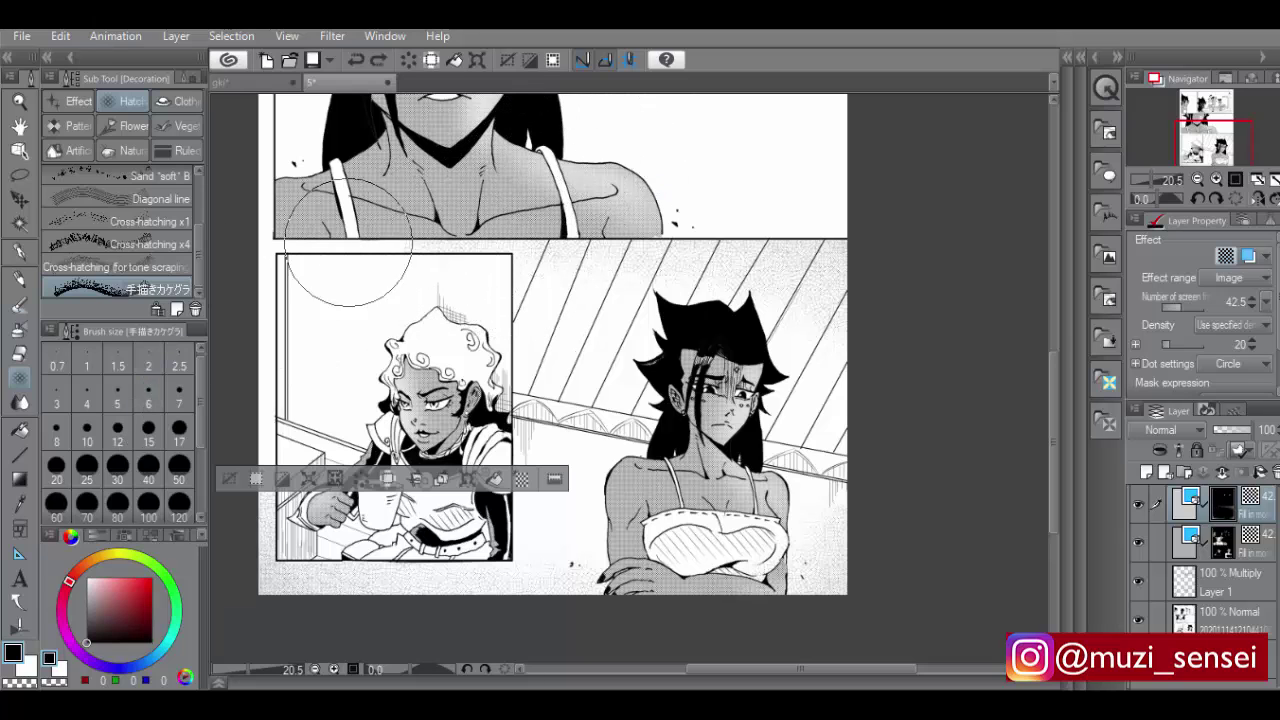
pyautogui.moveTo(348, 242); pyautogui.dragTo(205, 370)
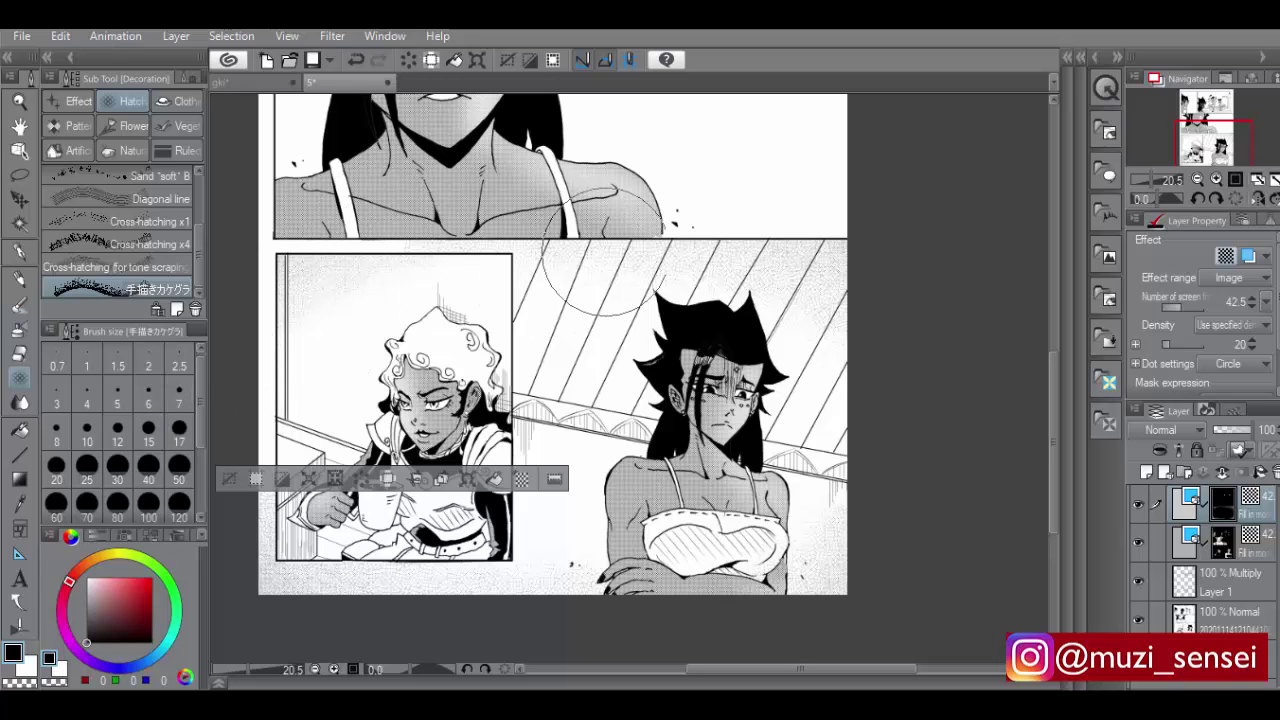
# Auto-select the empty background on both sides of the woman in the wide middle close-up panel
pyautogui.moveTo(1051, 373)
pyautogui.mouseDown()
pyautogui.moveTo(1021, 298)
pyautogui.moveTo(990, 305)
pyautogui.mouseUp()
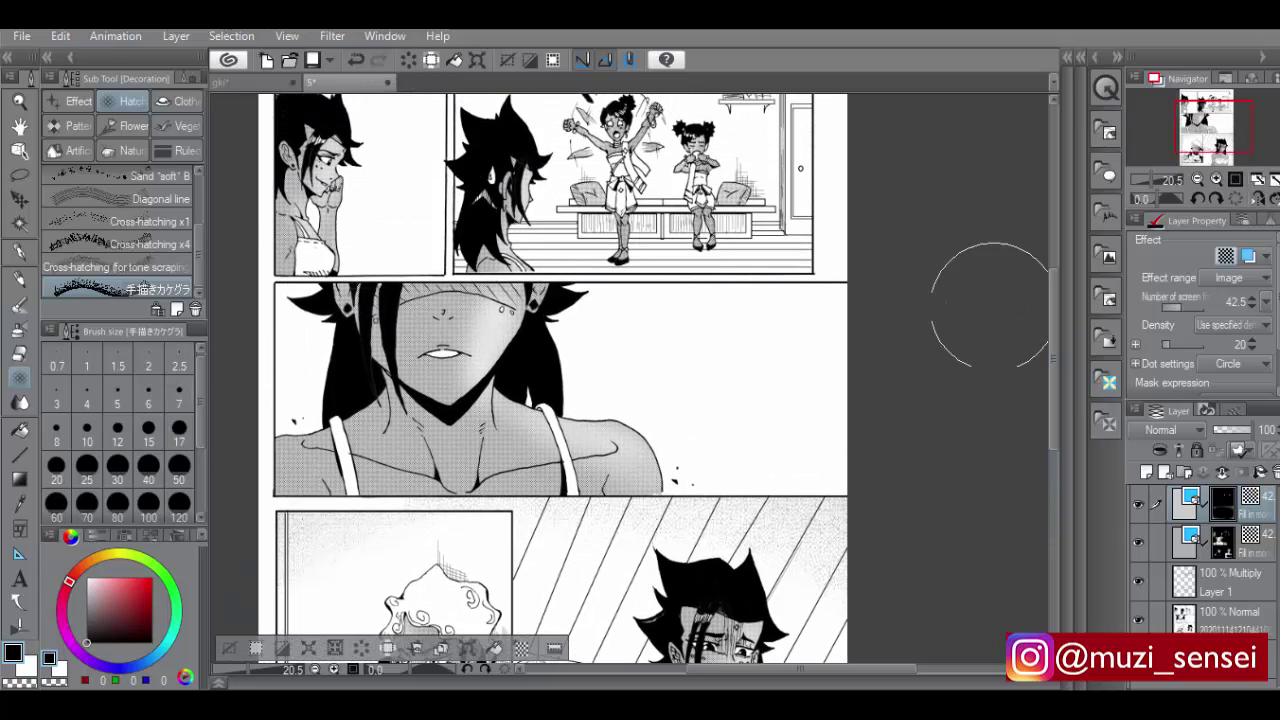
pyautogui.click(738, 415)
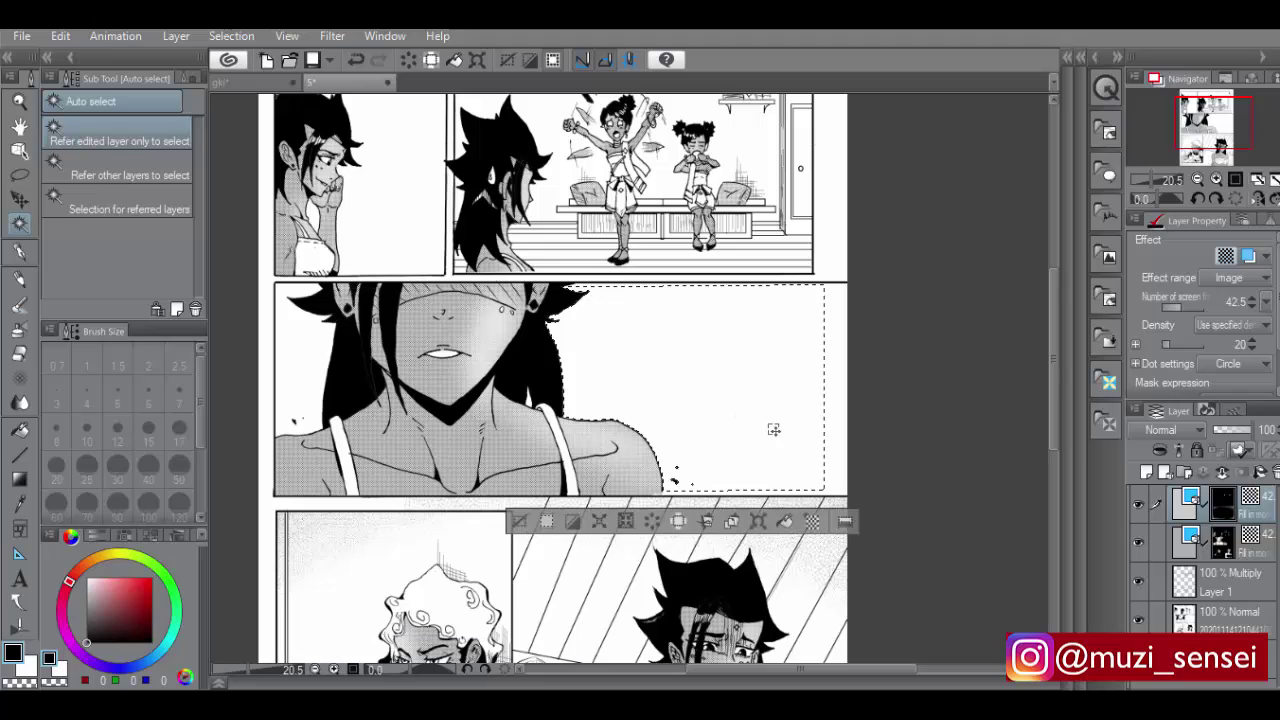
pyautogui.click(837, 476)
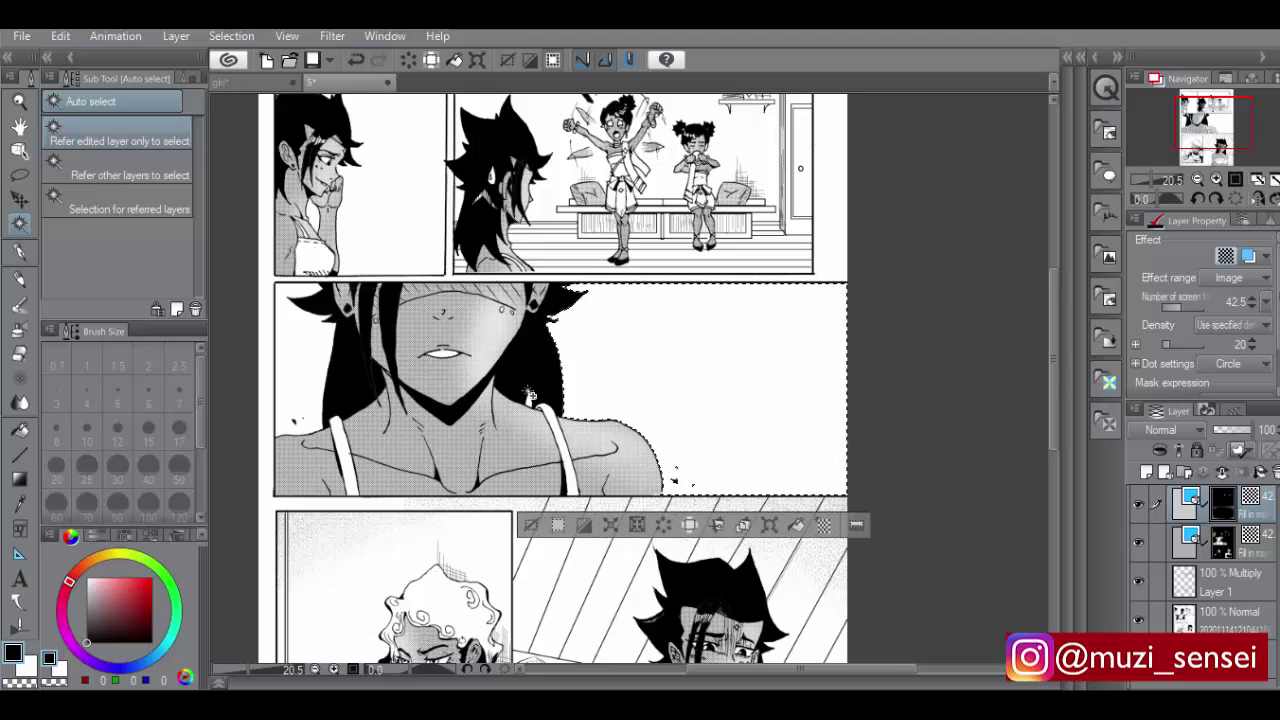
pyautogui.click(291, 410)
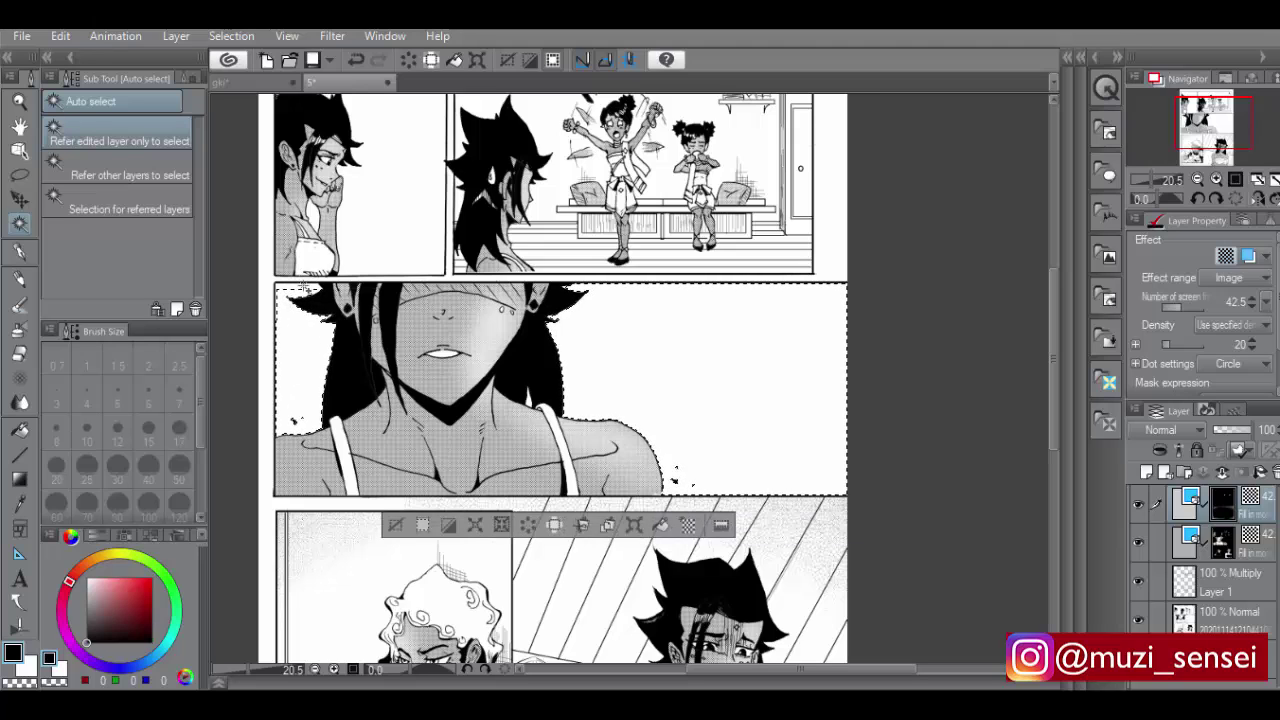
# Shade the middle panel's background toward its lower and outer edges with the 手描きカケグラ brush, and deselect
pyautogui.click(22, 380)
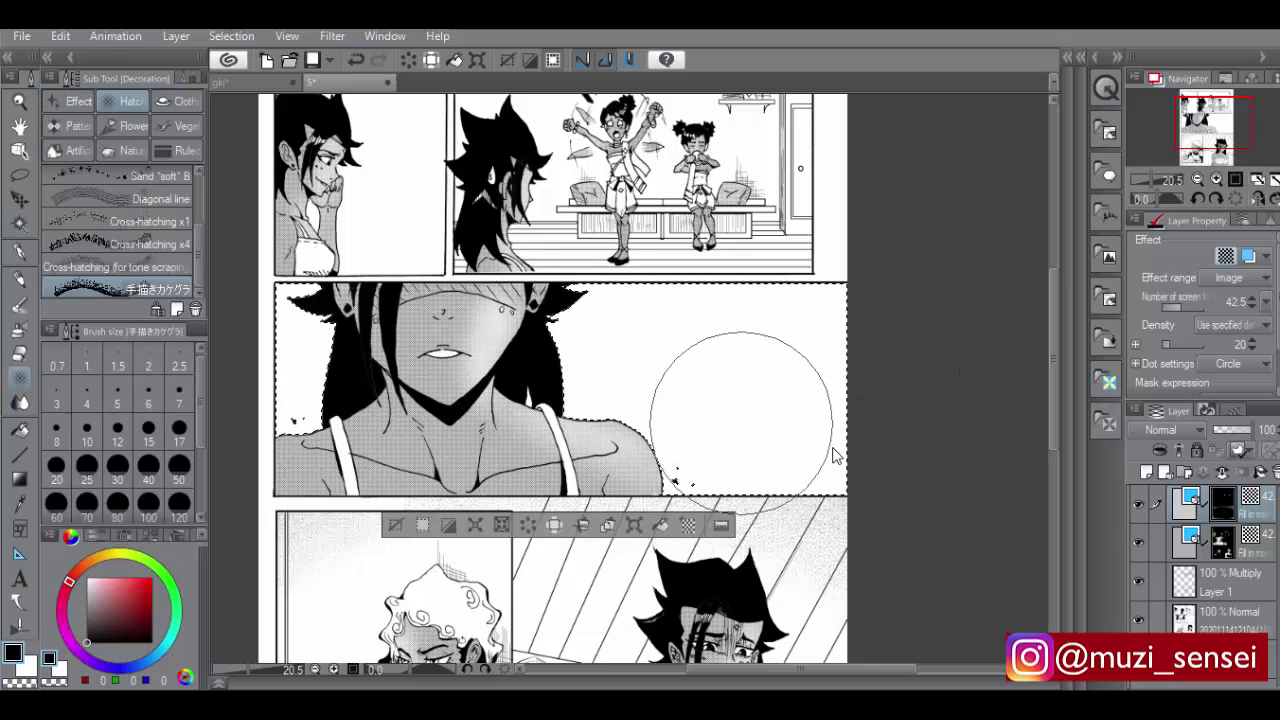
pyautogui.moveTo(937, 394)
pyautogui.mouseDown()
pyautogui.moveTo(800, 524)
pyautogui.moveTo(423, 573)
pyautogui.mouseUp()
pyautogui.hotkey('ctrl', 'z')
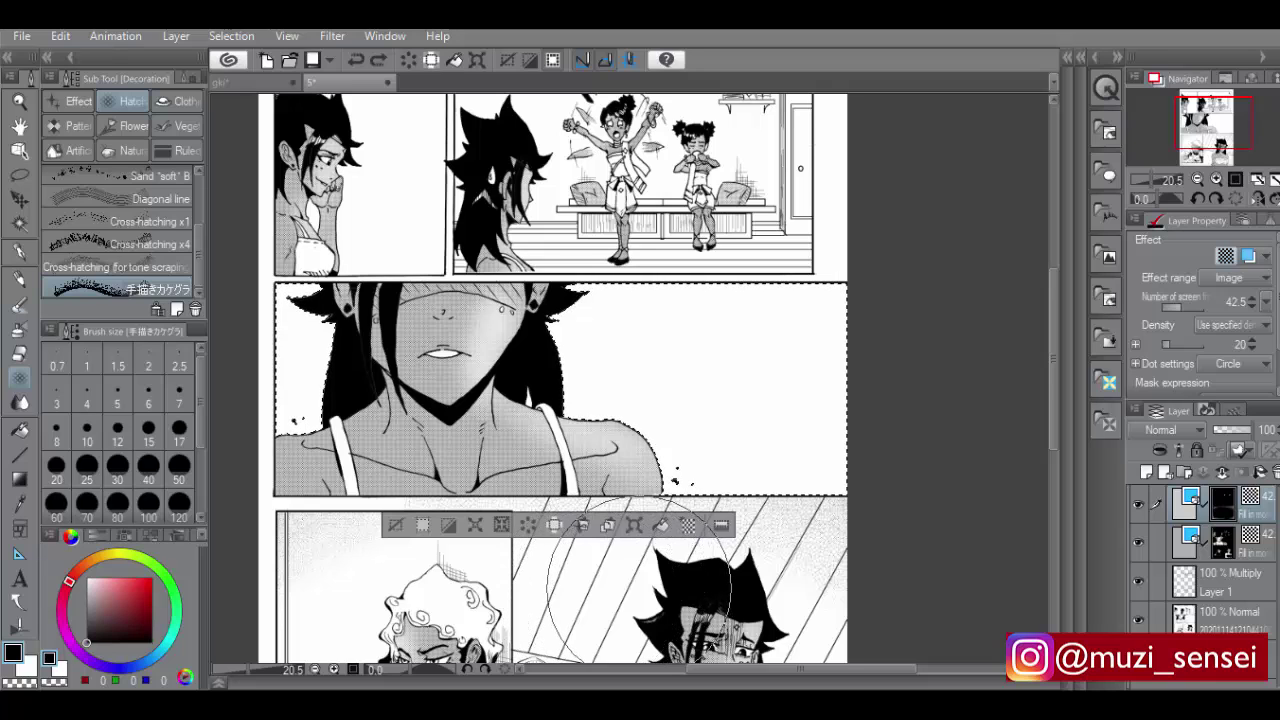
pyautogui.moveTo(986, 300)
pyautogui.mouseDown()
pyautogui.moveTo(910, 372)
pyautogui.moveTo(620, 495)
pyautogui.mouseUp()
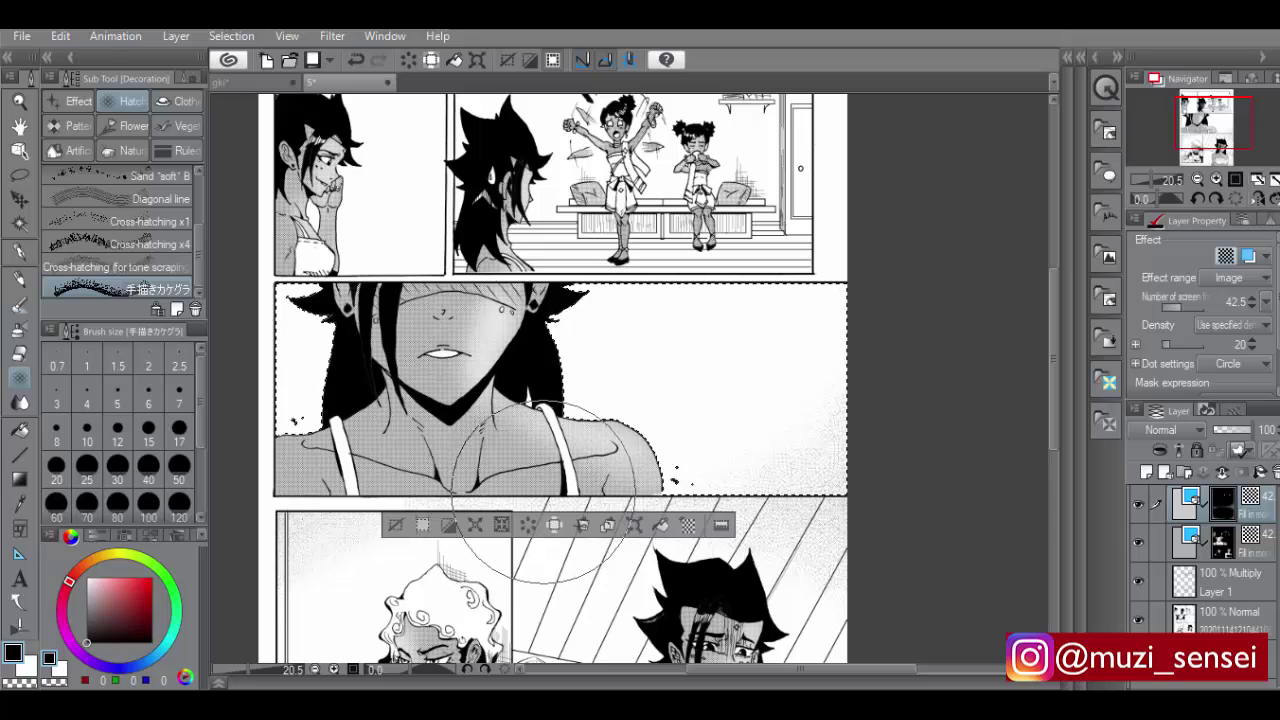
pyautogui.moveTo(951, 386)
pyautogui.mouseDown()
pyautogui.moveTo(813, 437)
pyautogui.moveTo(579, 449)
pyautogui.mouseUp()
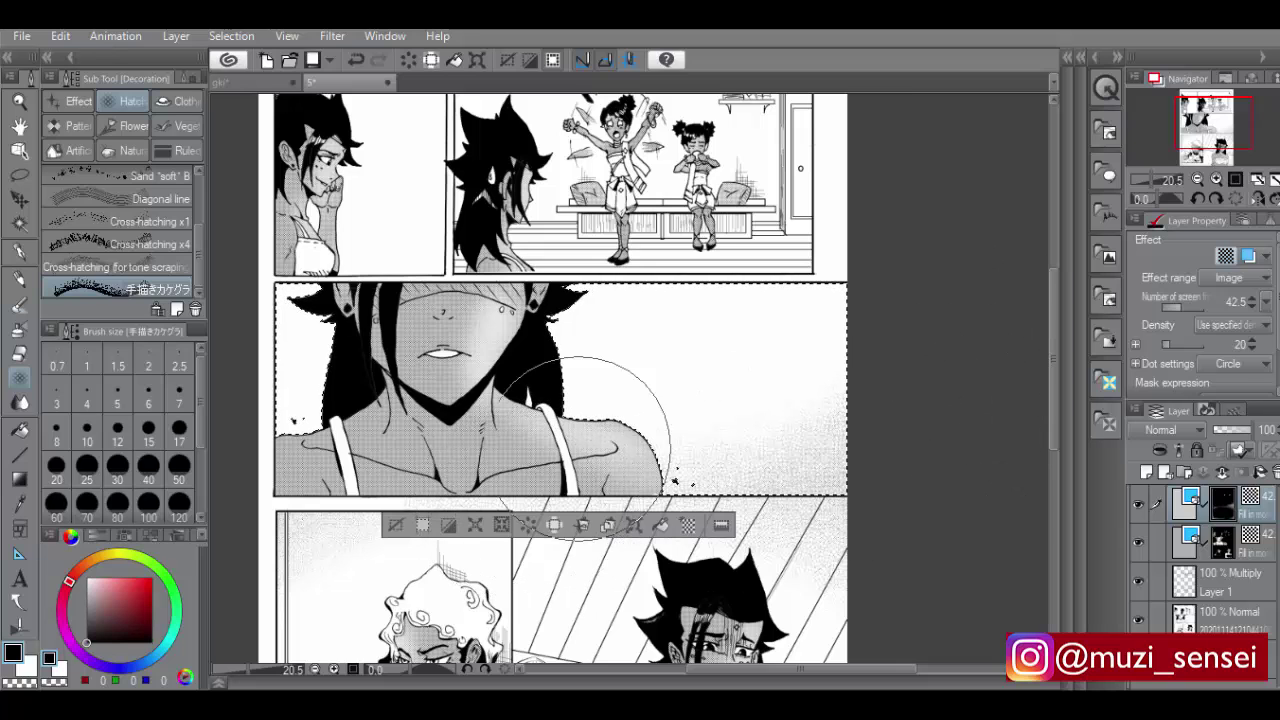
pyautogui.moveTo(288, 381); pyautogui.dragTo(490, 502)
pyautogui.hotkey('ctrl', 'd')
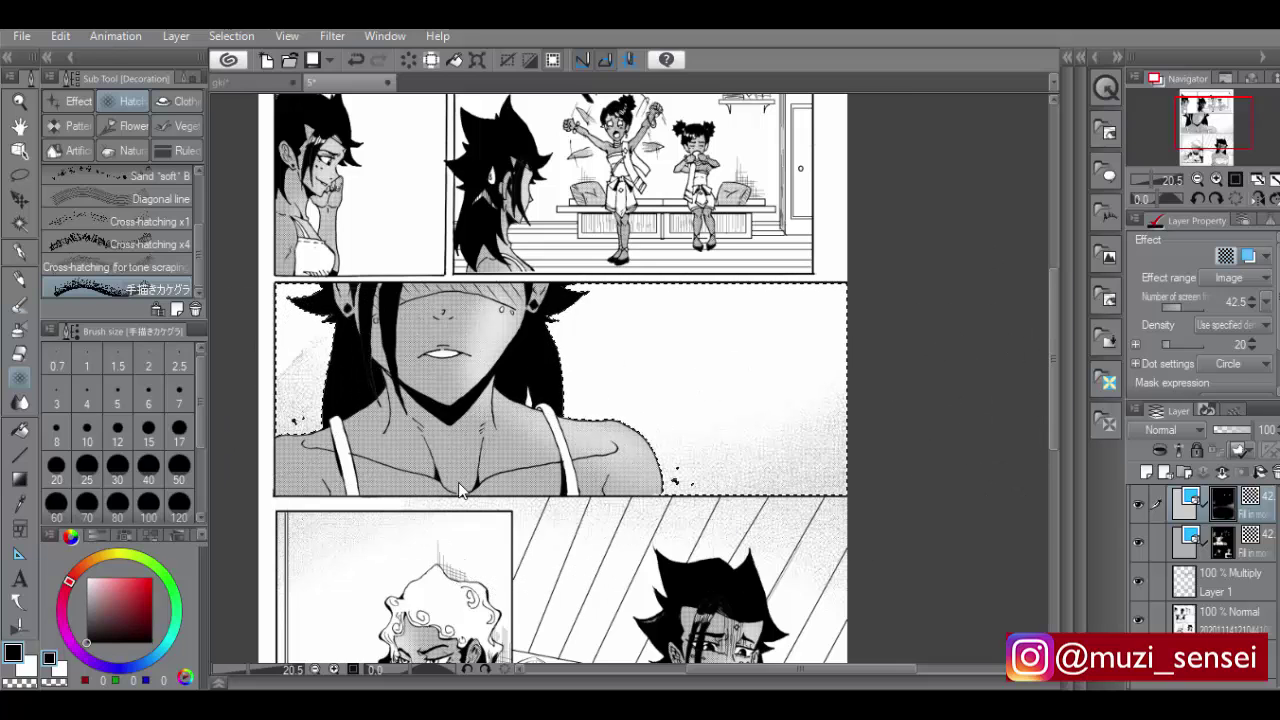
pyautogui.hotkey('ctrl', 'z')
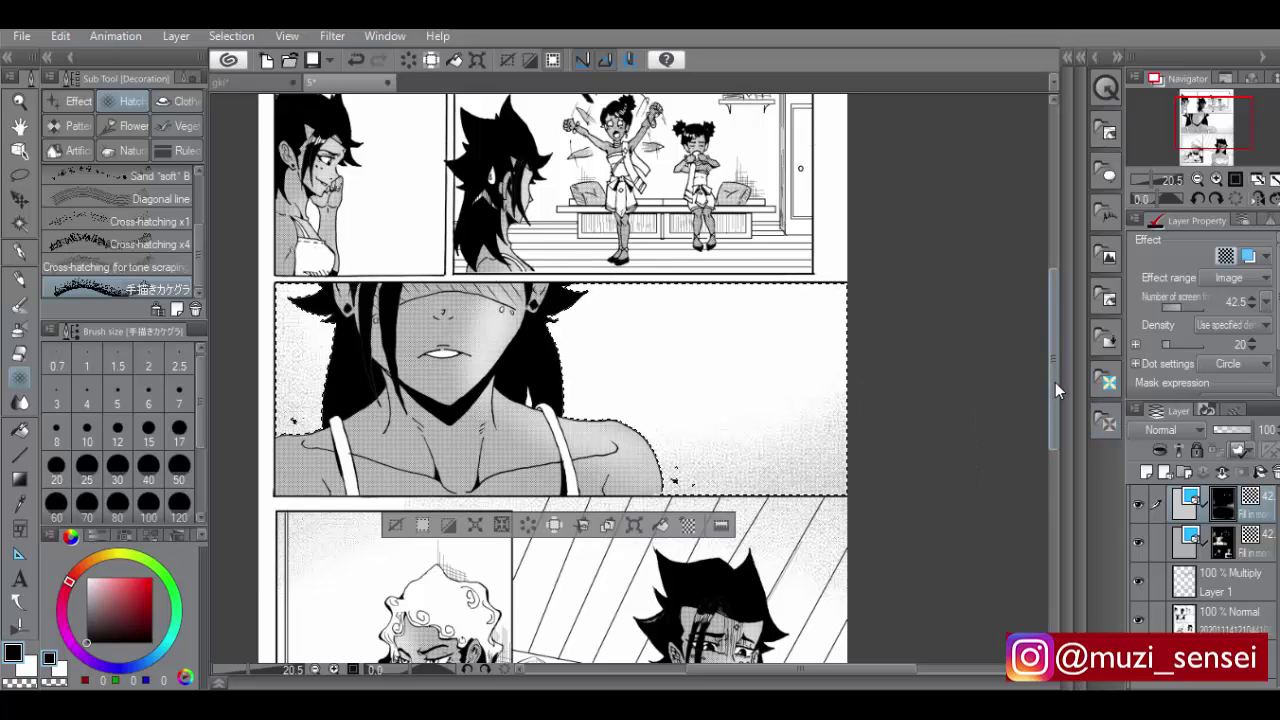
pyautogui.moveTo(1055, 382); pyautogui.dragTo(1056, 337)
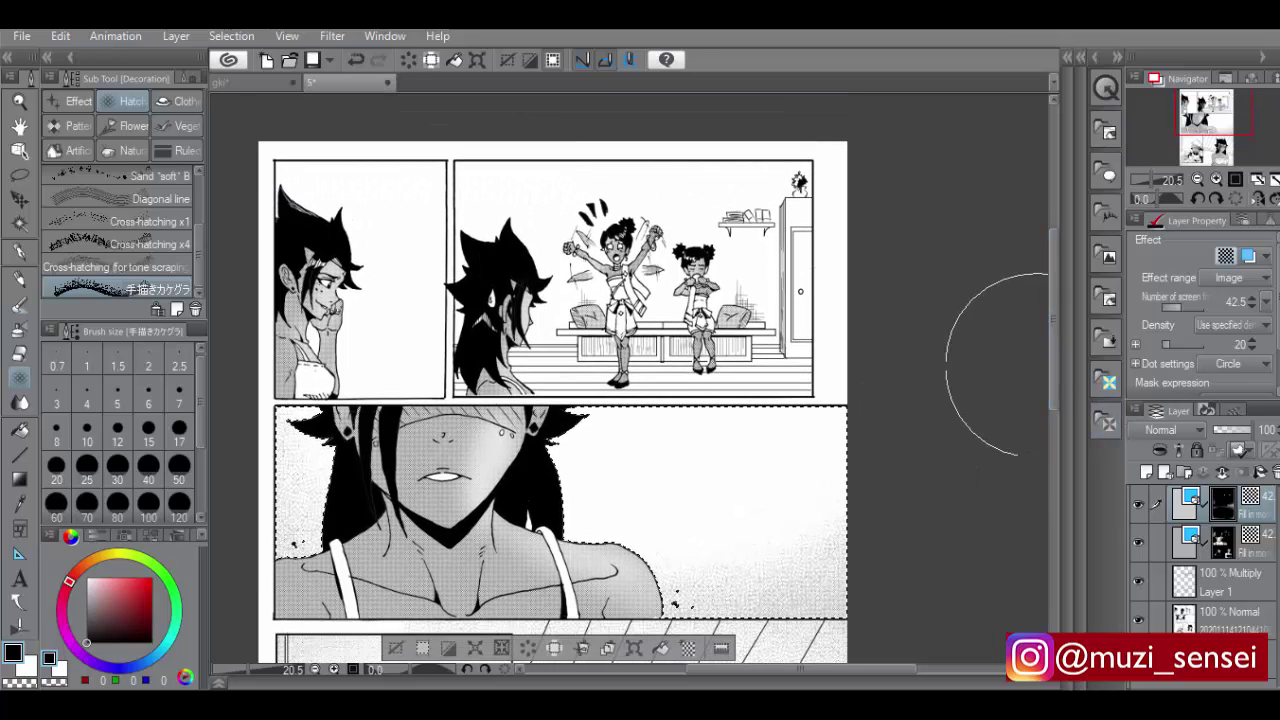
pyautogui.press('w')
pyautogui.hotkey('ctrl', 'd')
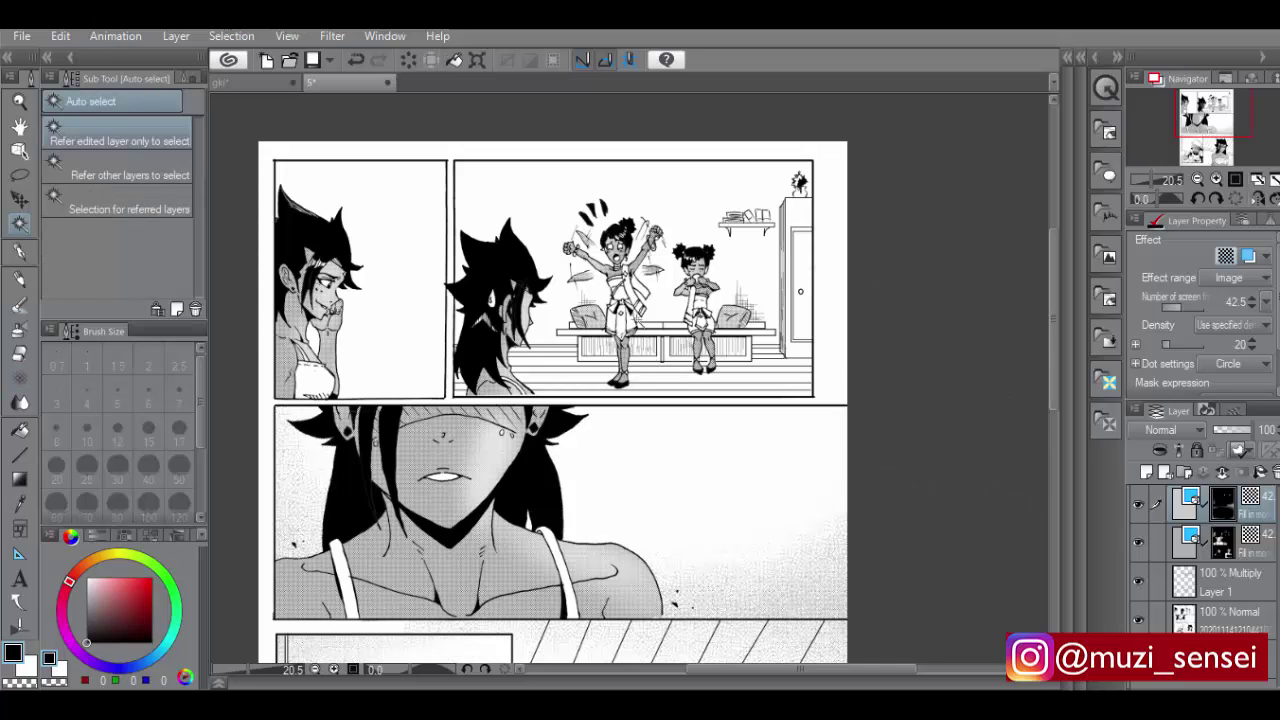
# Make a rectangular selection around the upper panel with the two girls, and hide the selection border
pyautogui.click(24, 381)
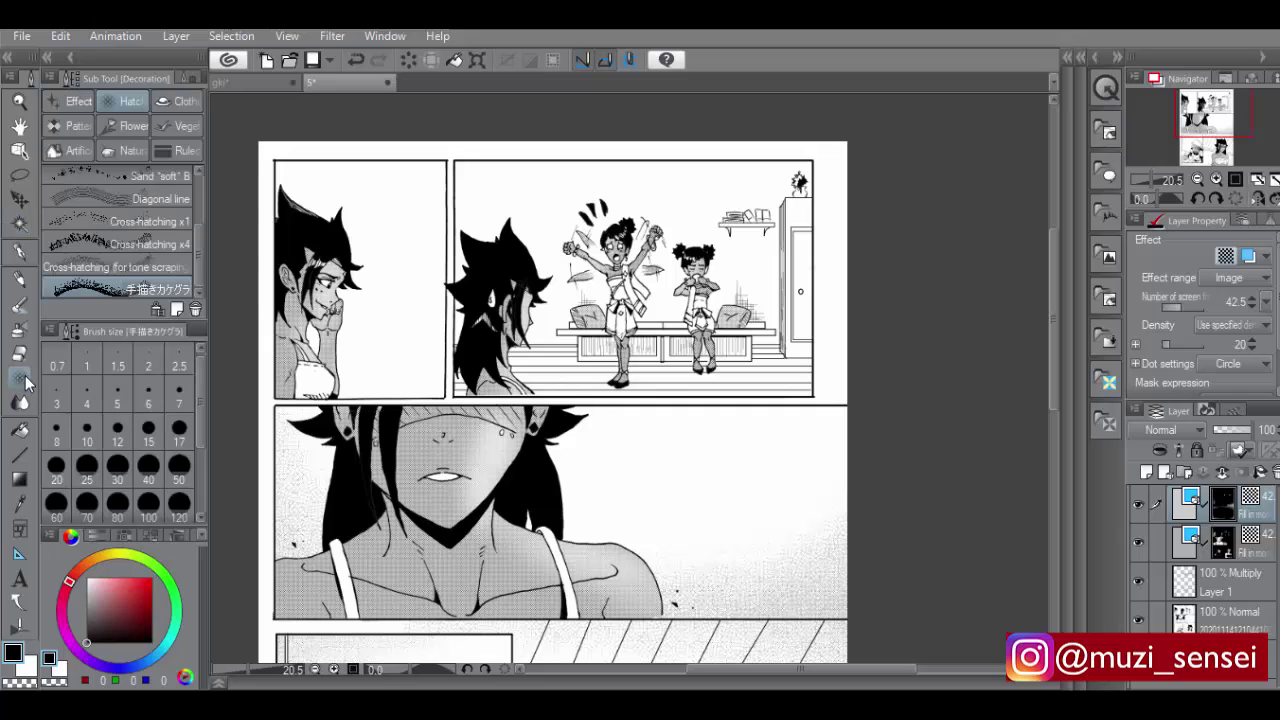
pyautogui.click(19, 175)
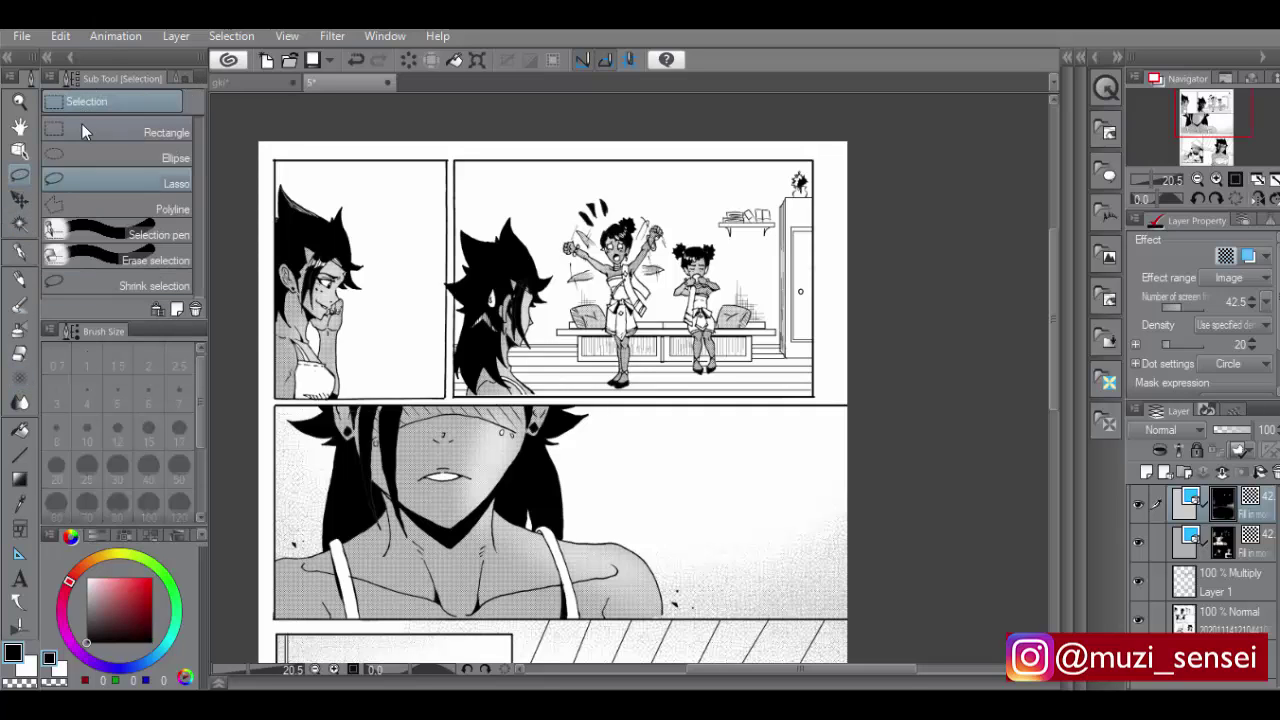
pyautogui.click(83, 125)
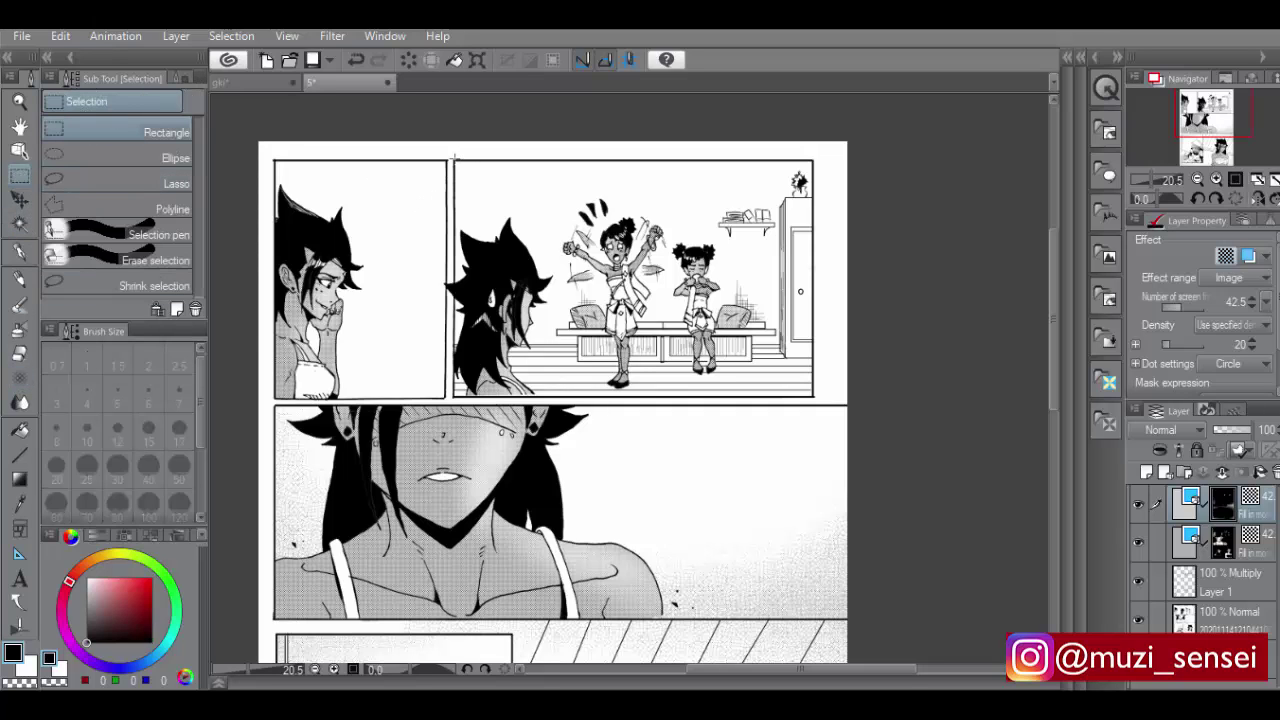
pyautogui.moveTo(454, 158); pyautogui.dragTo(813, 398)
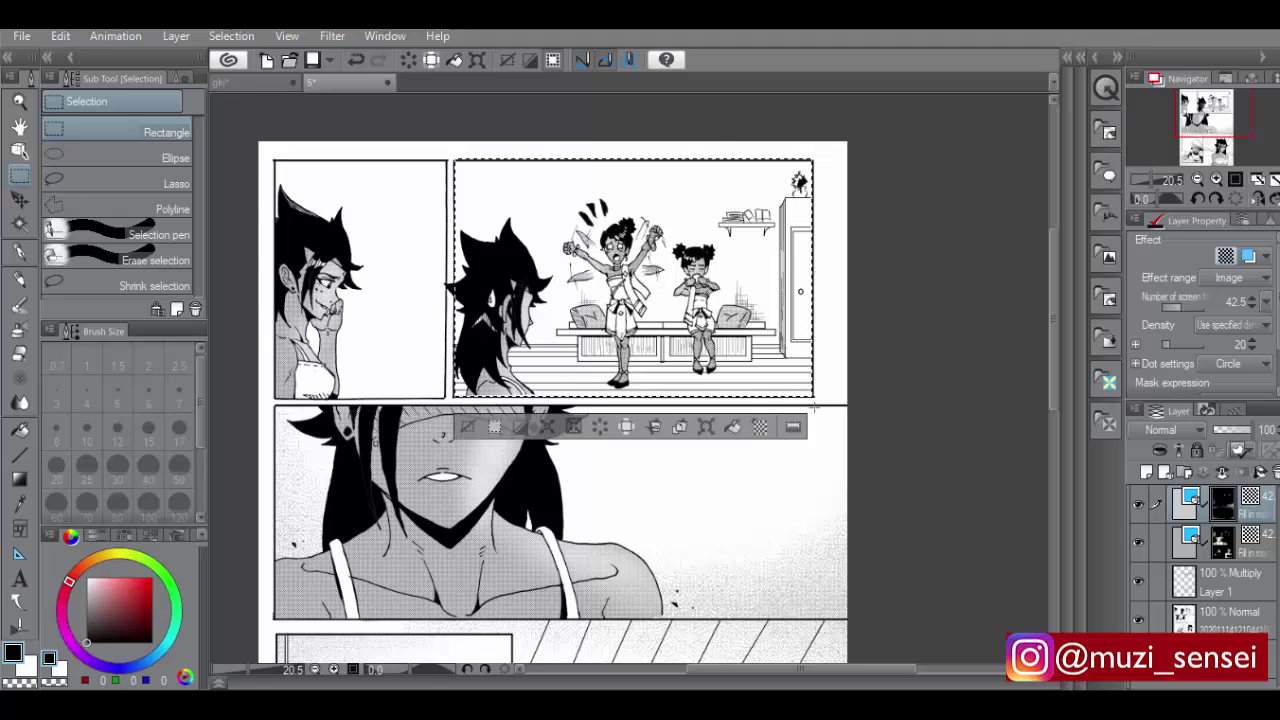
pyautogui.click(551, 63)
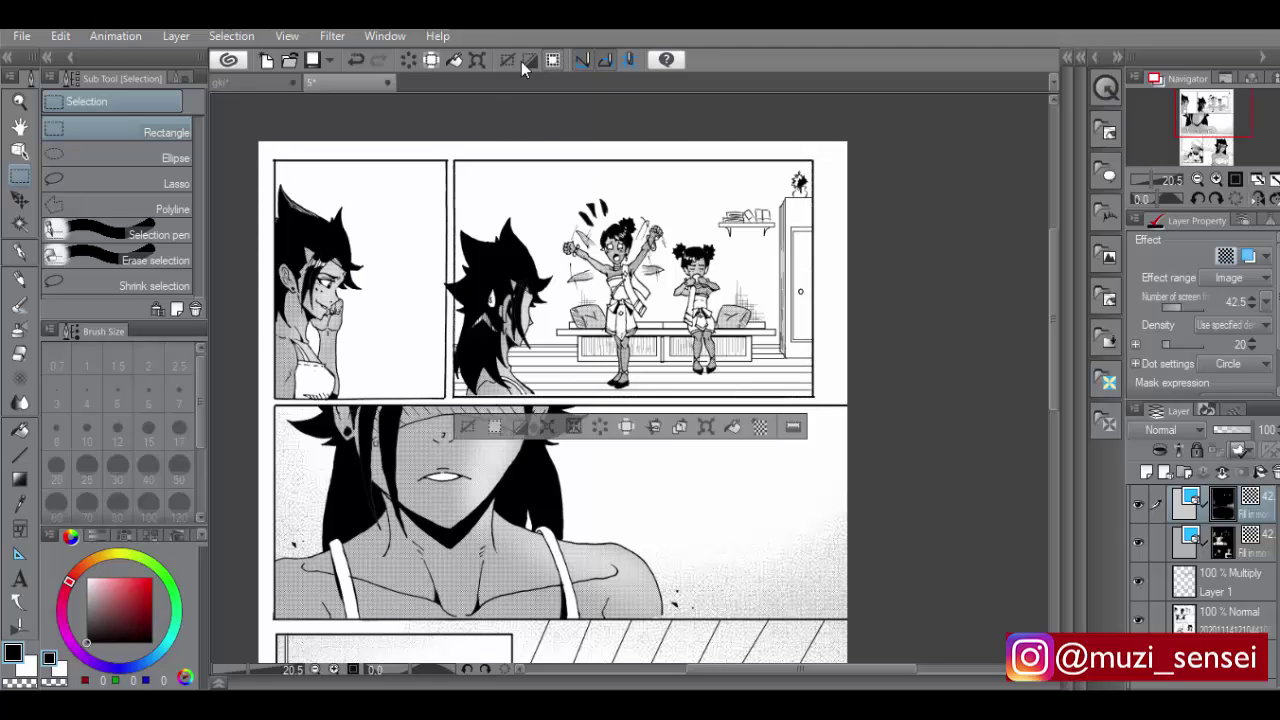
# Shade the floor and the wall's upper corners in the two girls' panel with the Gauze cloud brush, and deselect
pyautogui.click(20, 378)
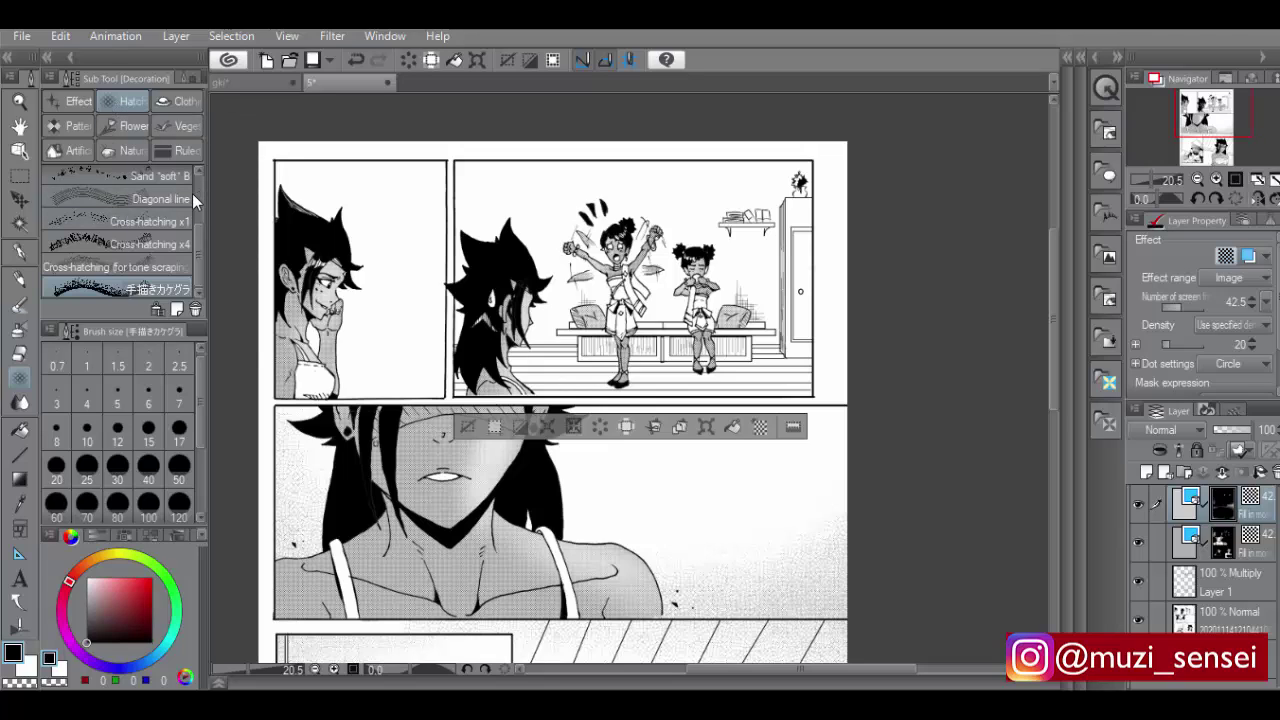
pyautogui.scroll(2, 191, 191)
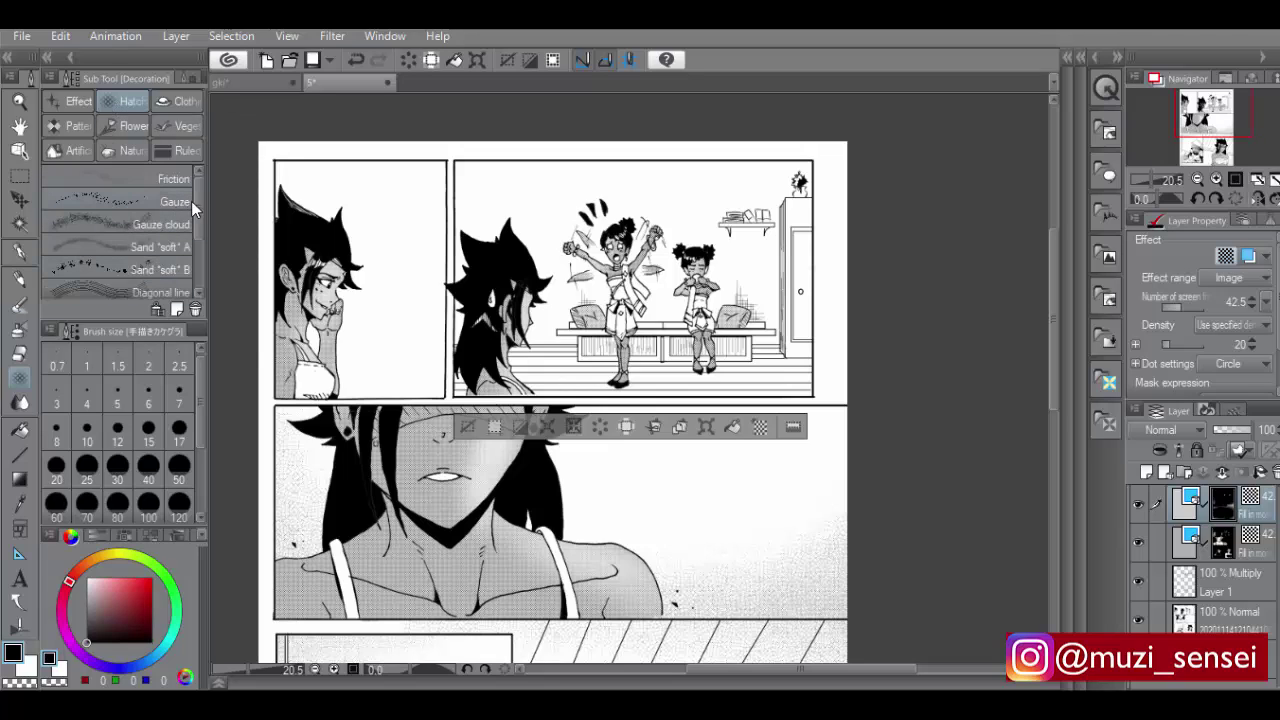
pyautogui.click(174, 224)
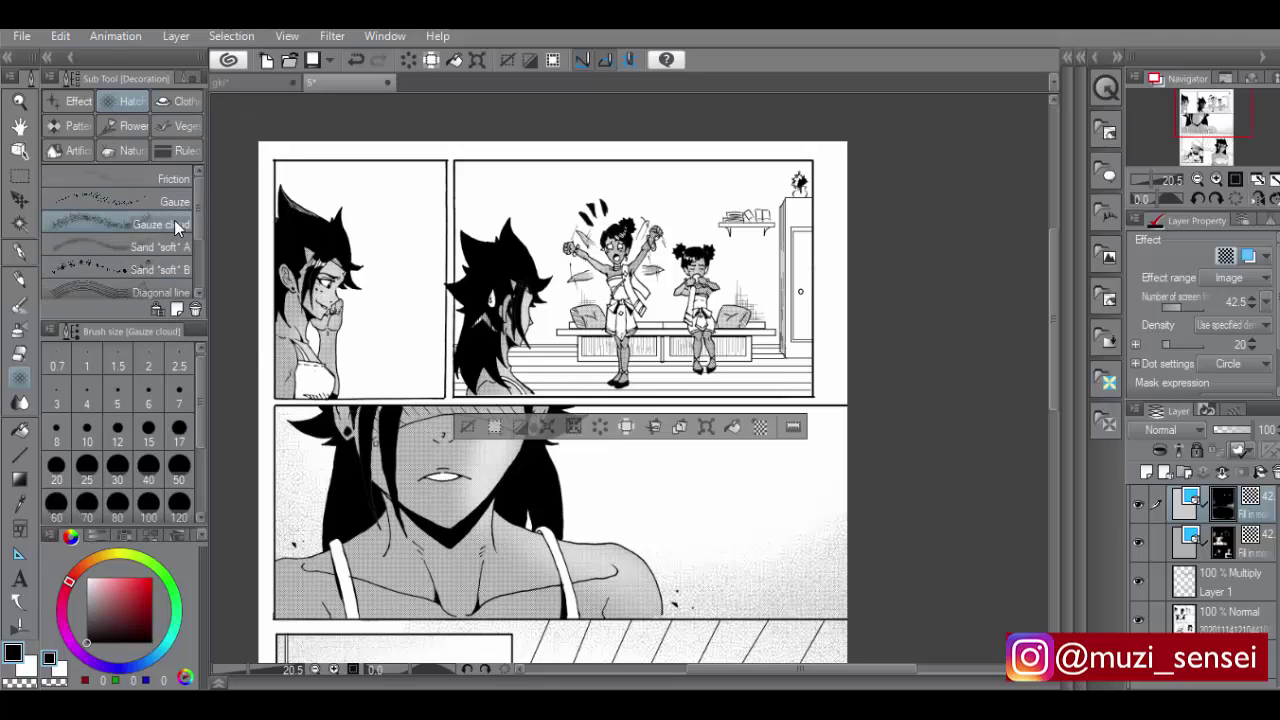
pyautogui.click(816, 380)
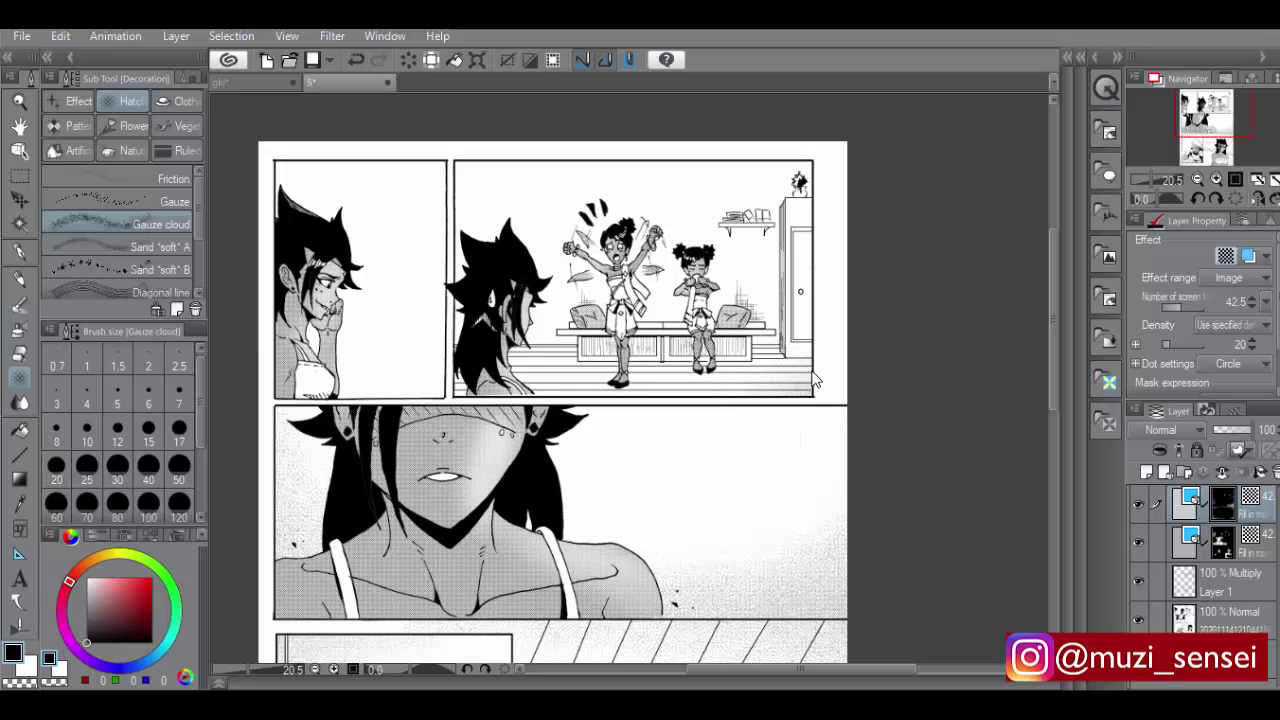
pyautogui.hotkey('ctrl', 'z')
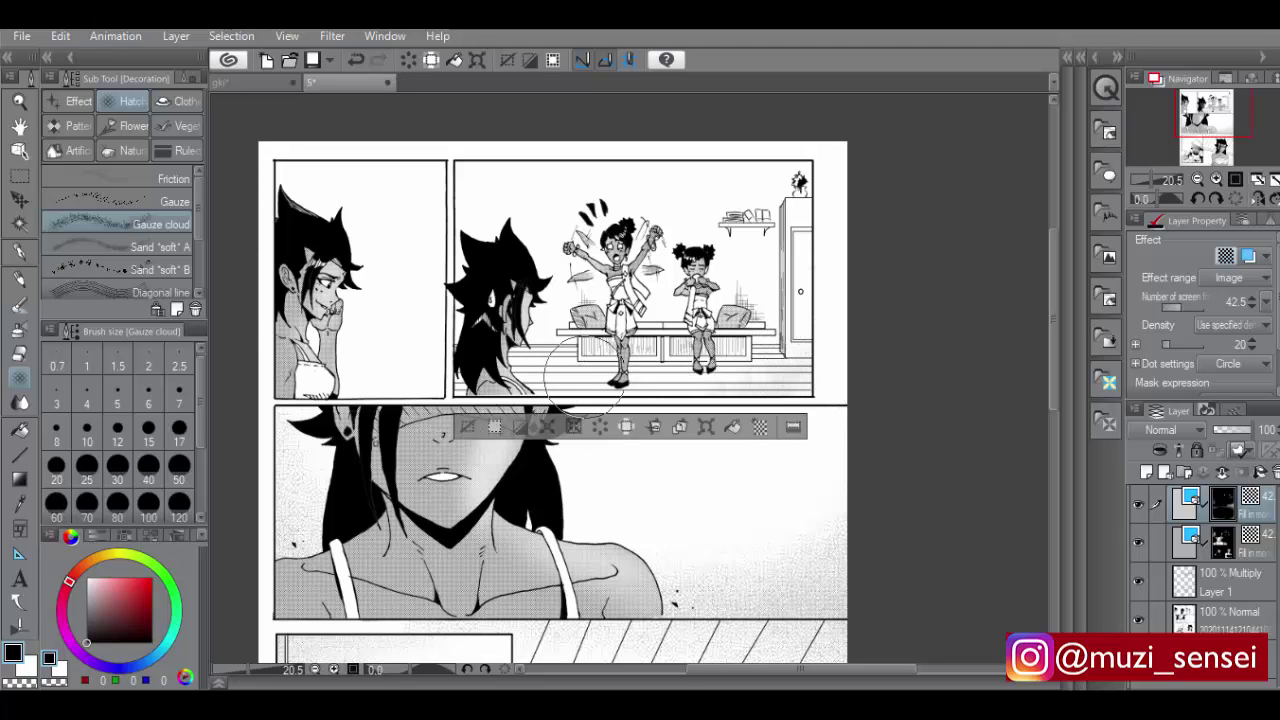
pyautogui.hotkey('ctrl', 'z')
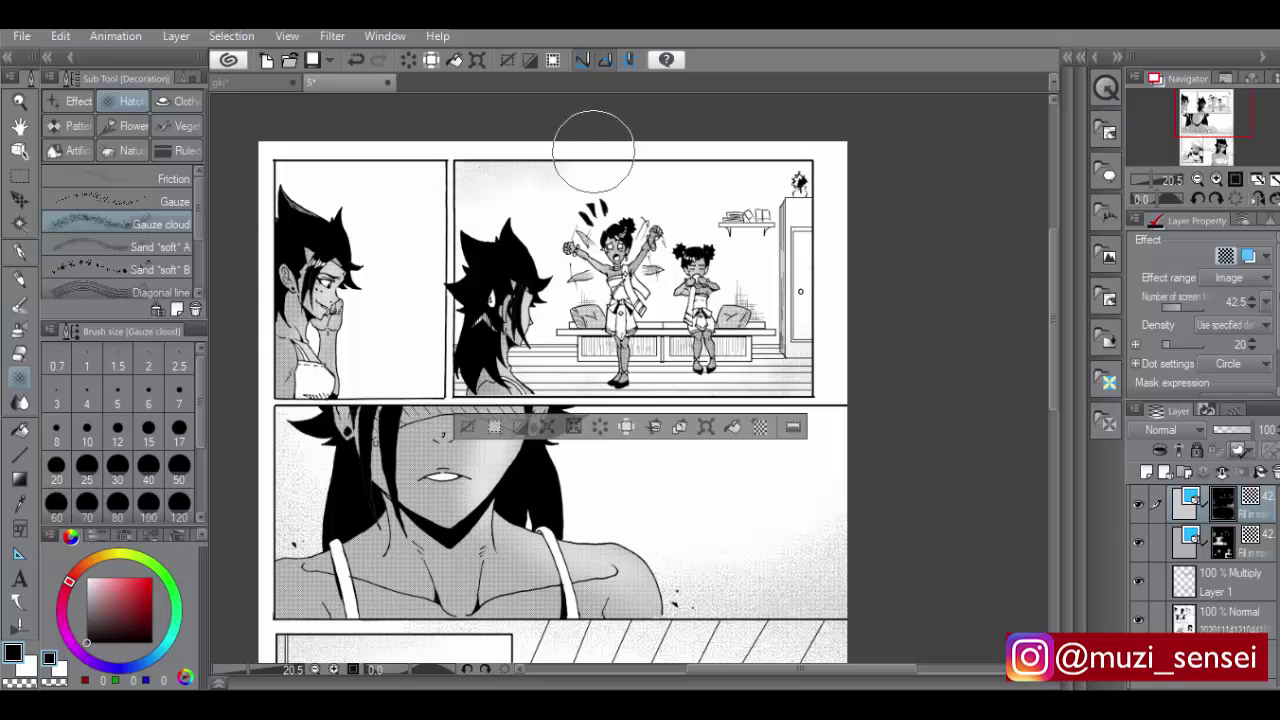
pyautogui.hotkey('ctrl', 'z')
pyautogui.moveTo(454, 174)
pyautogui.mouseDown()
pyautogui.moveTo(564, 148)
pyautogui.moveTo(567, 160)
pyautogui.moveTo(511, 176)
pyautogui.moveTo(538, 162)
pyautogui.mouseUp()
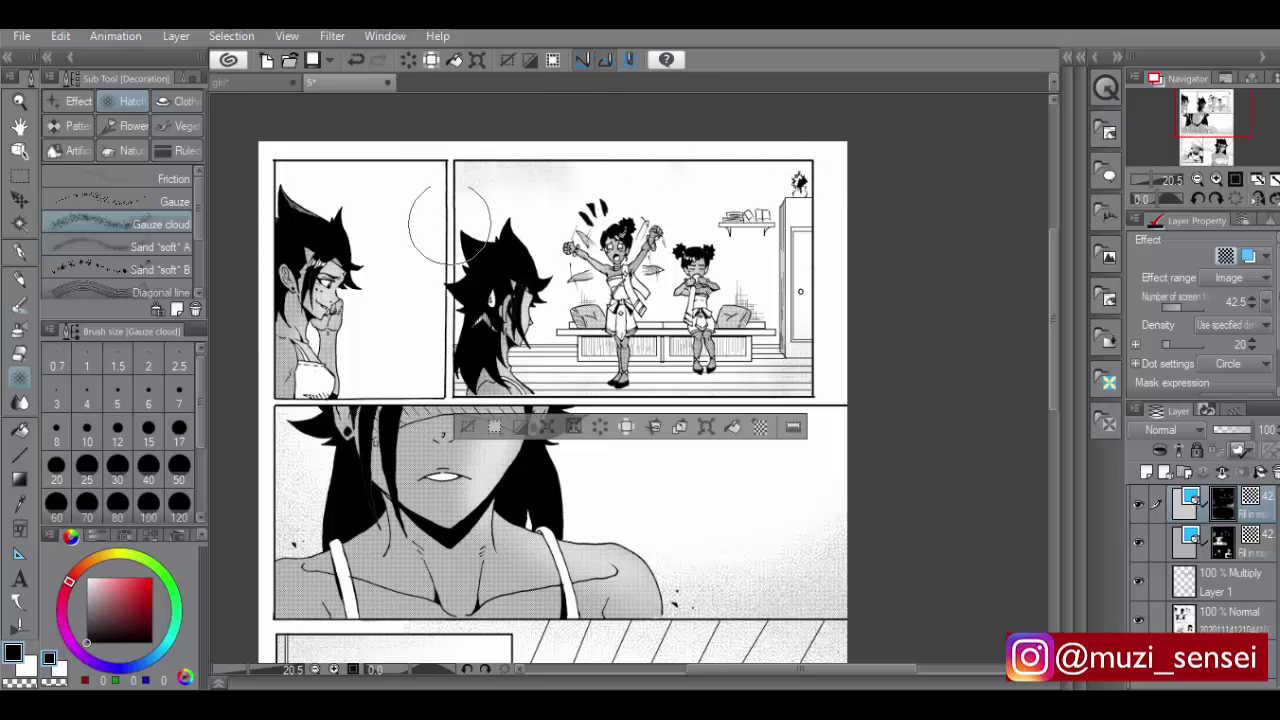
pyautogui.hotkey('ctrl', 'd')
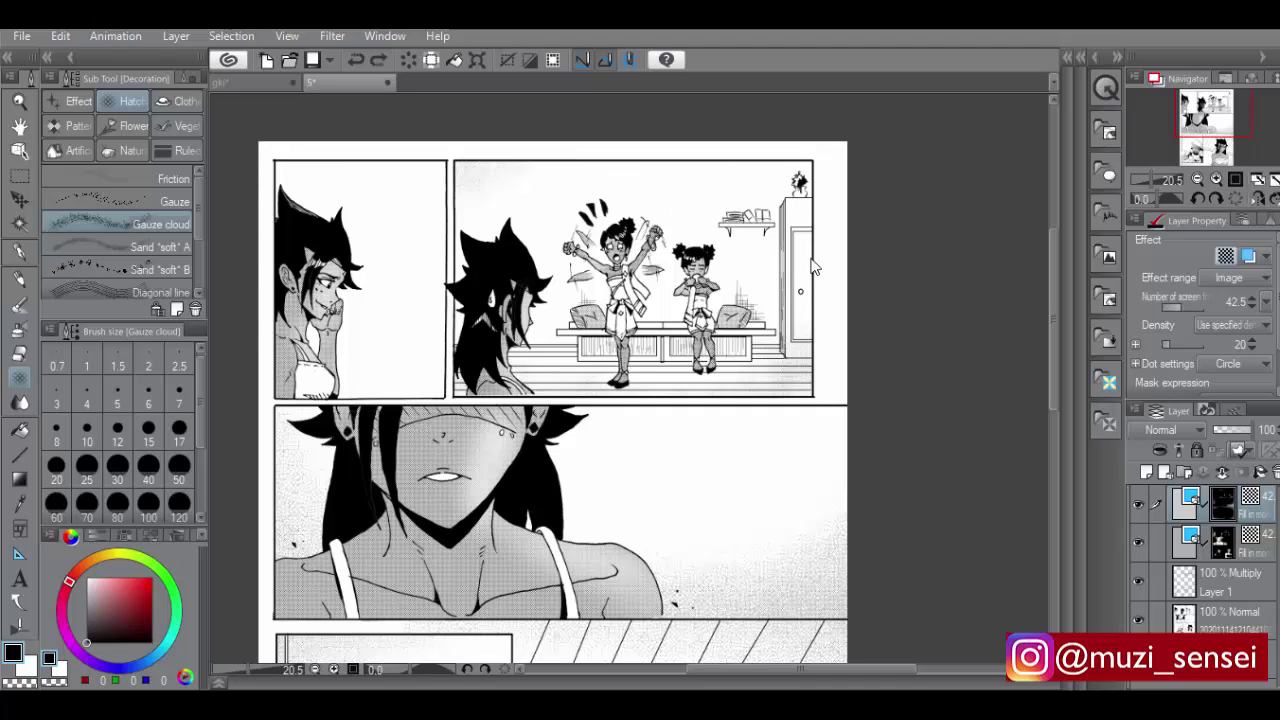
pyautogui.hotkey('ctrl', 'z')
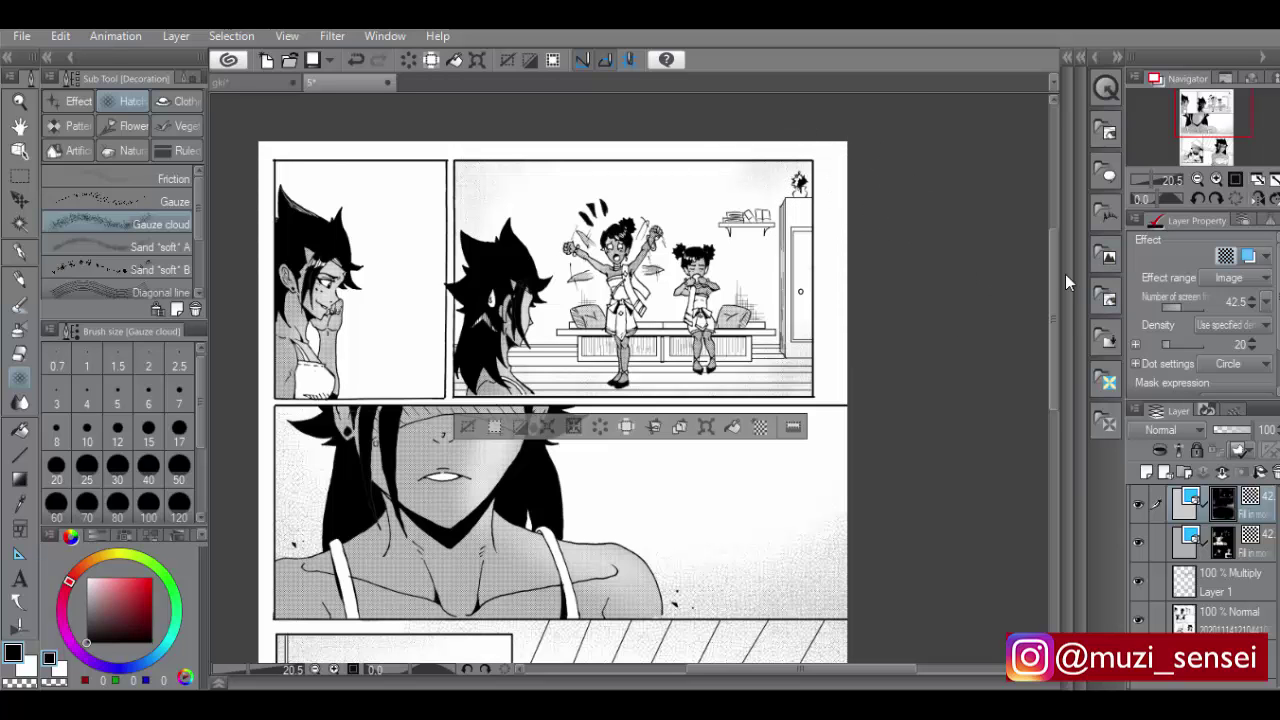
pyautogui.moveTo(1051, 295)
pyautogui.mouseDown()
pyautogui.moveTo(1046, 423)
pyautogui.moveTo(1047, 404)
pyautogui.mouseUp()
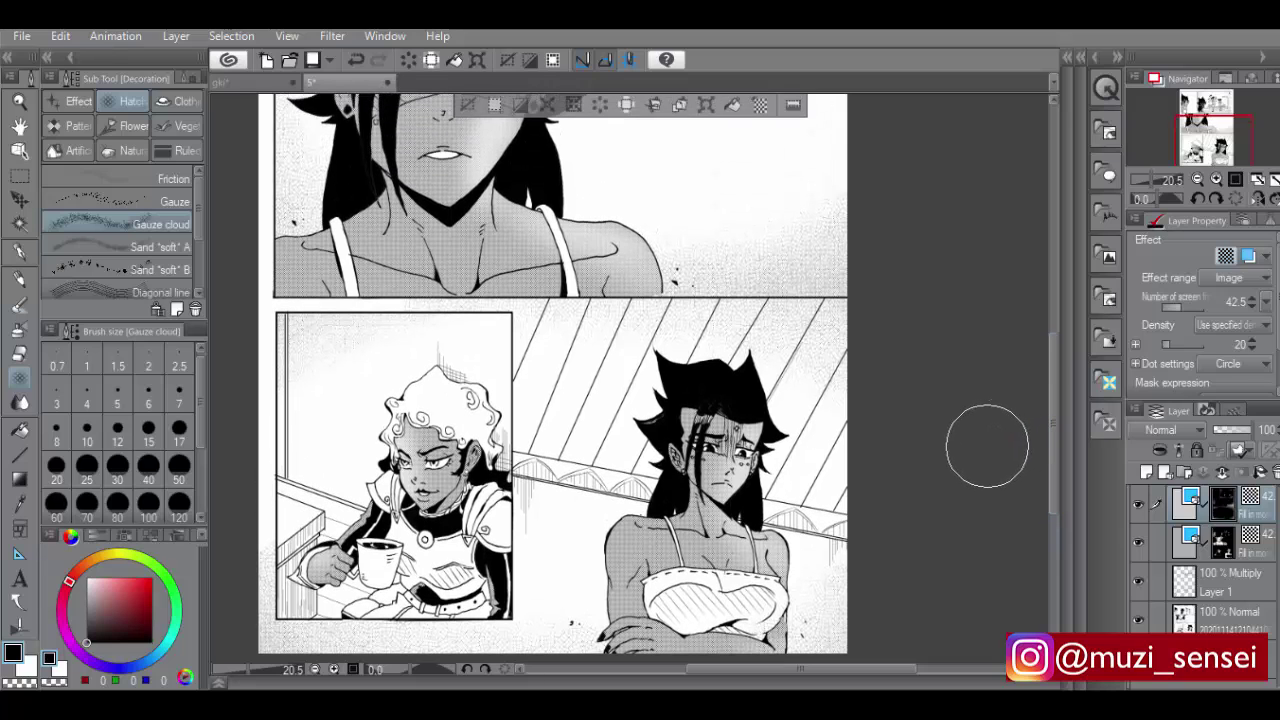
pyautogui.press('m')
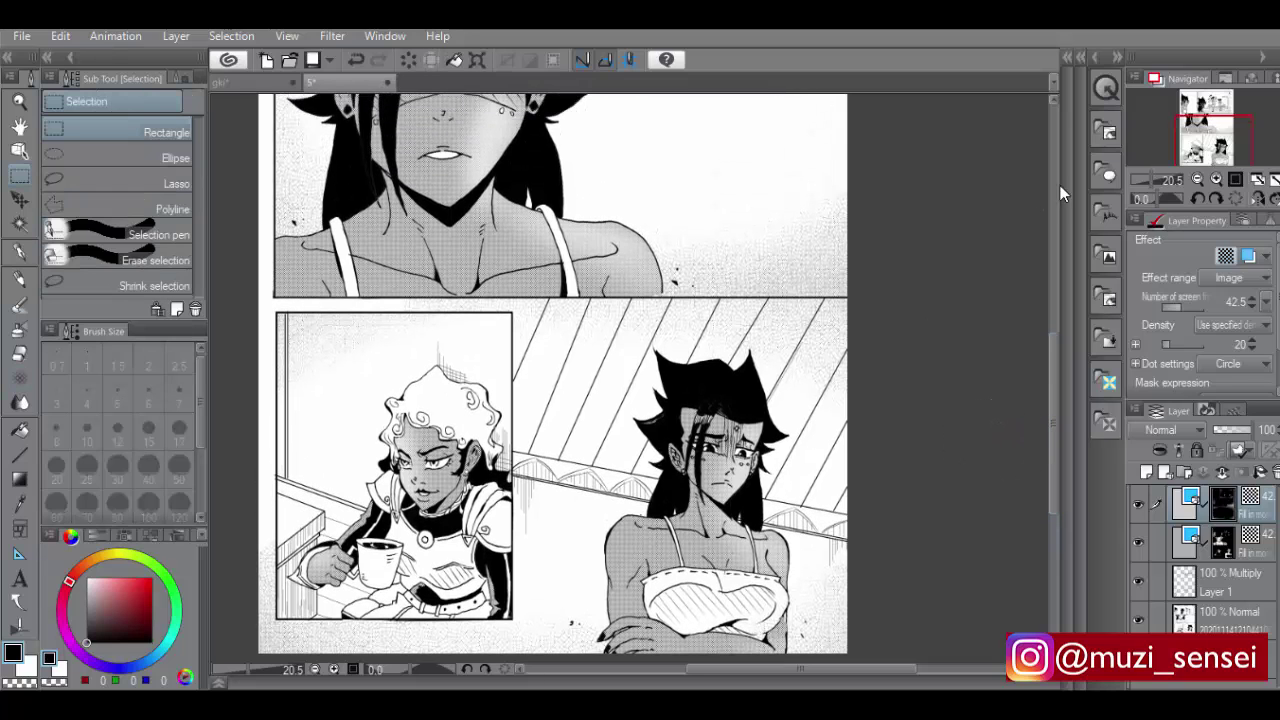
# Add the Mumble balloon from the Balloon materials to the first panel at the top of the page
pyautogui.click(1107, 178)
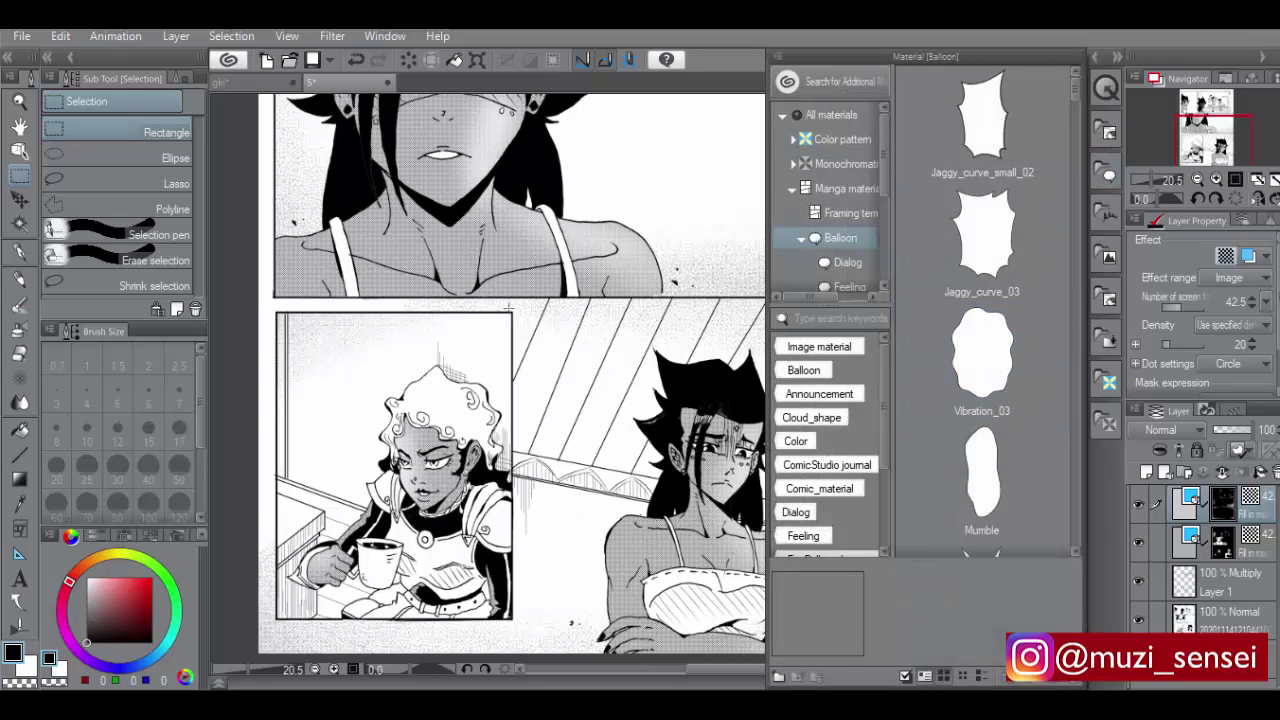
pyautogui.click(19, 127)
pyautogui.moveTo(490, 202); pyautogui.dragTo(512, 503)
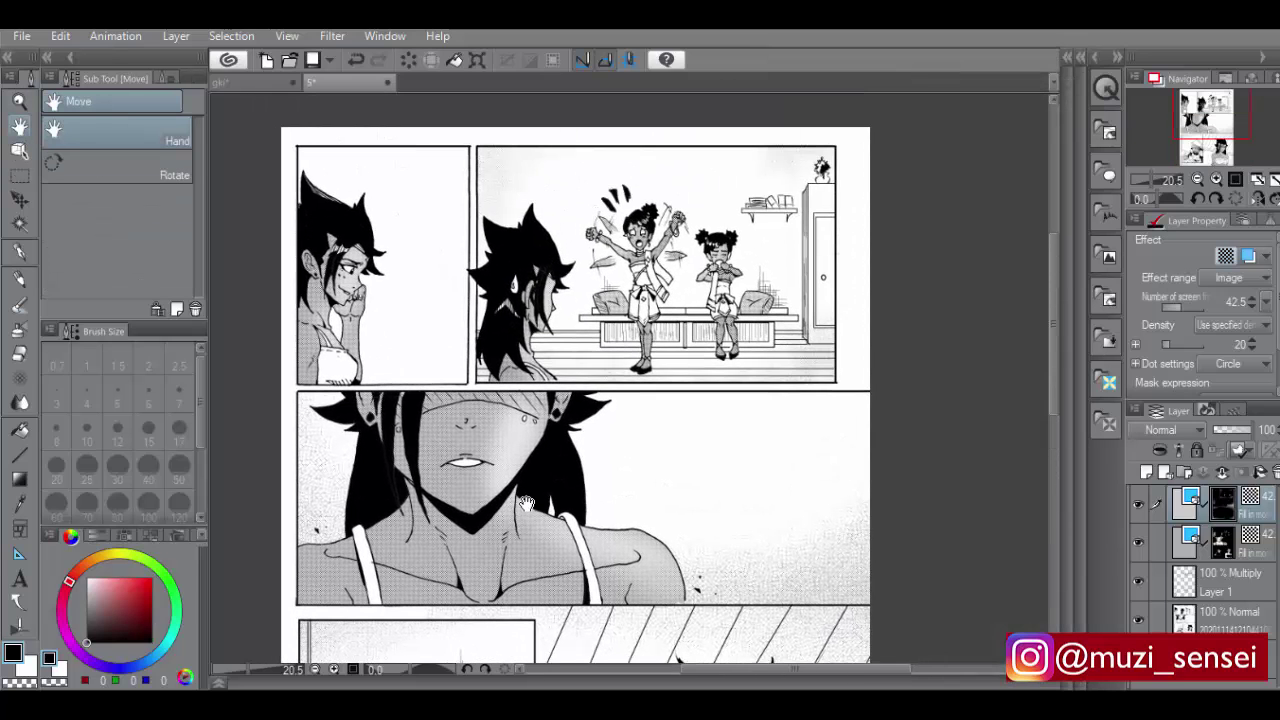
pyautogui.click(1108, 185)
pyautogui.scroll(-1, 1050, 360)
pyautogui.scroll(1, 1050, 360)
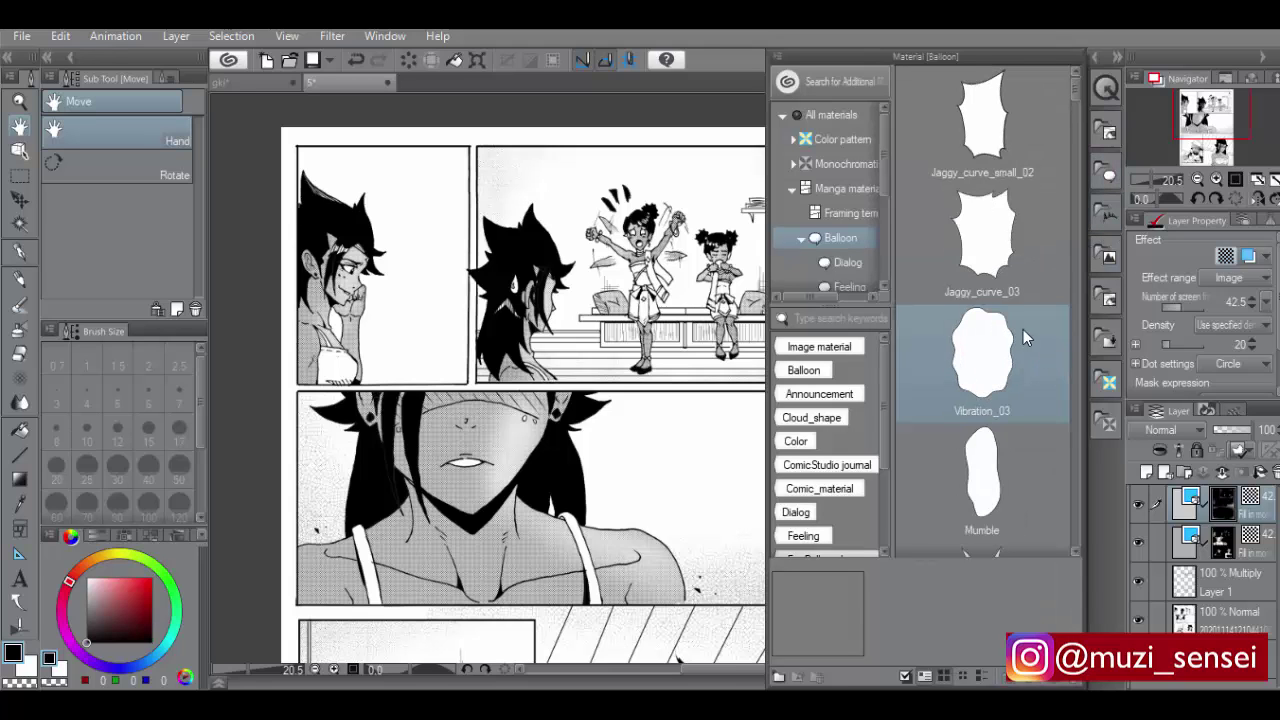
pyautogui.click(990, 490)
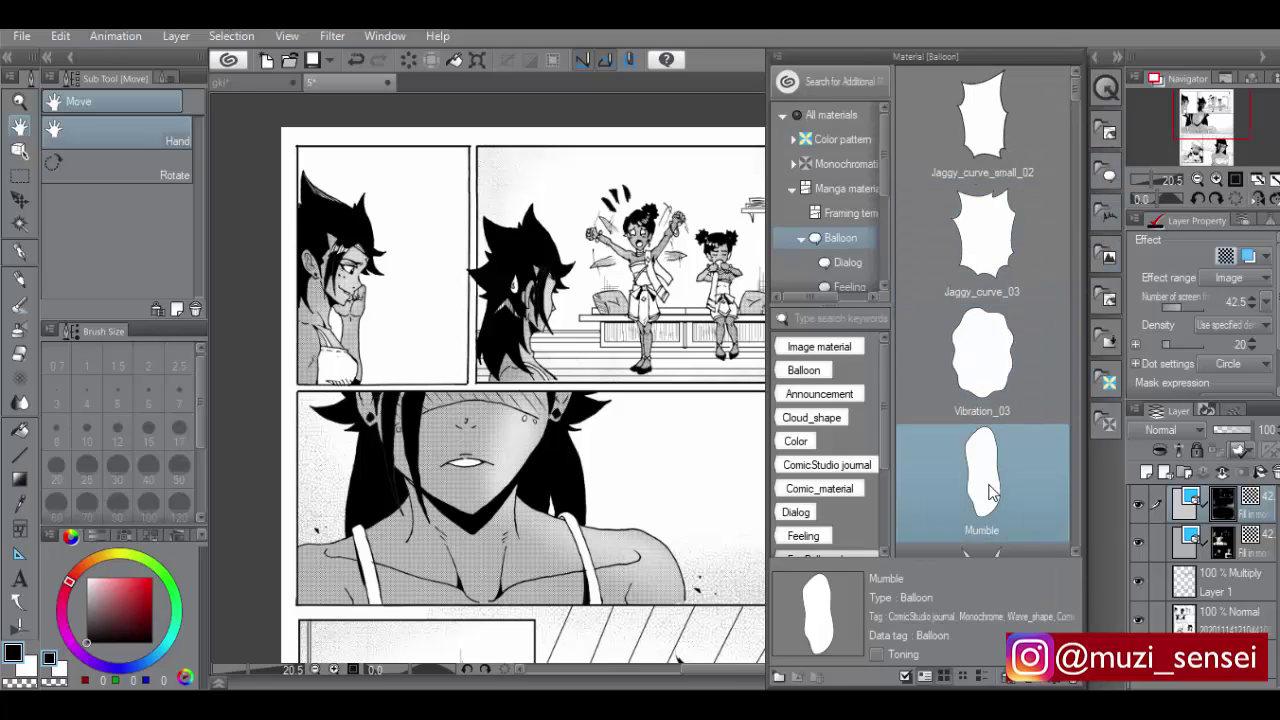
pyautogui.moveTo(990, 490); pyautogui.dragTo(430, 260)
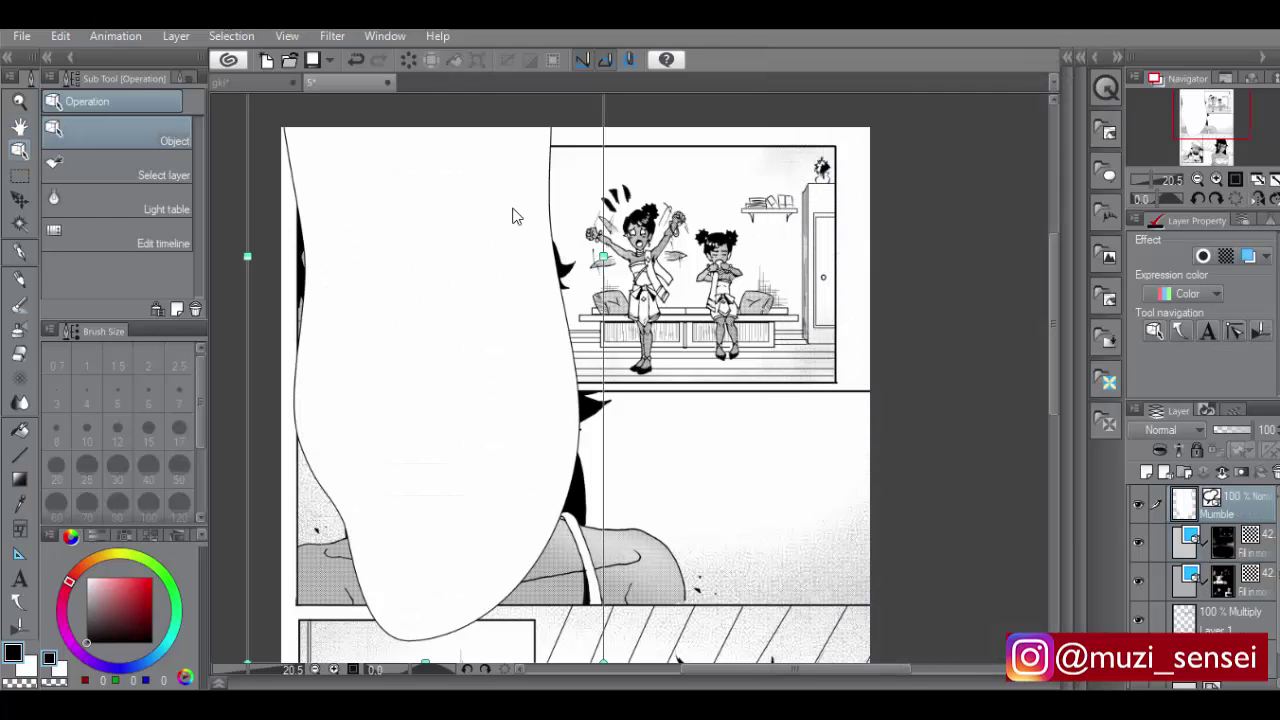
# Scale the Mumble balloon down and fit it into the first panel's upper right corner, clear of the character's face
pyautogui.scroll(-2, 583, 353)
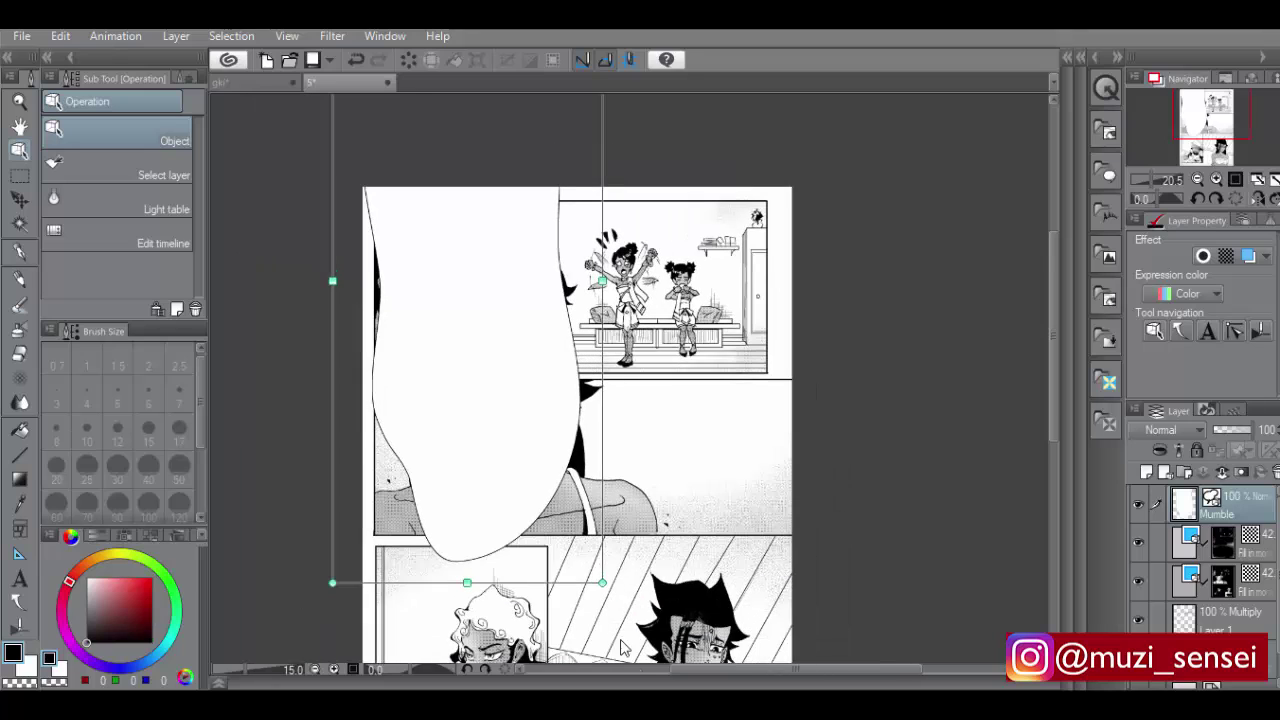
pyautogui.moveTo(603, 583); pyautogui.dragTo(541, 398)
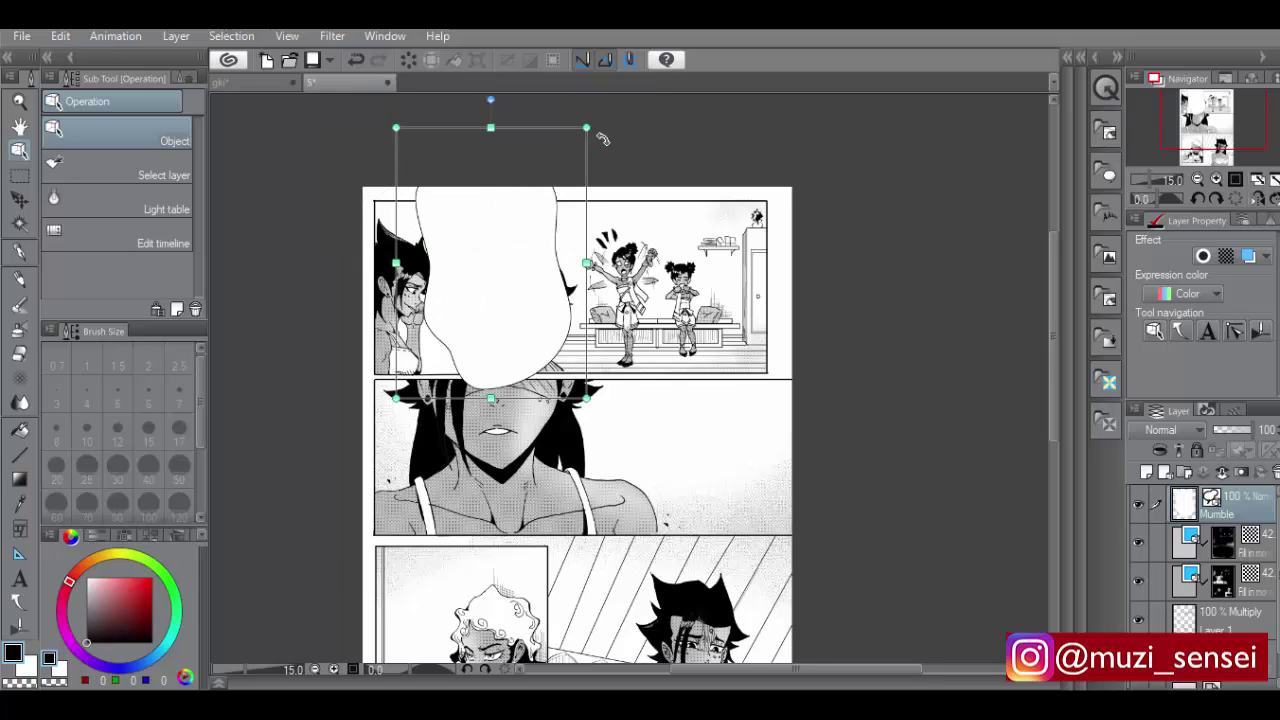
pyautogui.moveTo(590, 128); pyautogui.dragTo(517, 231)
pyautogui.scroll(1, 476, 284)
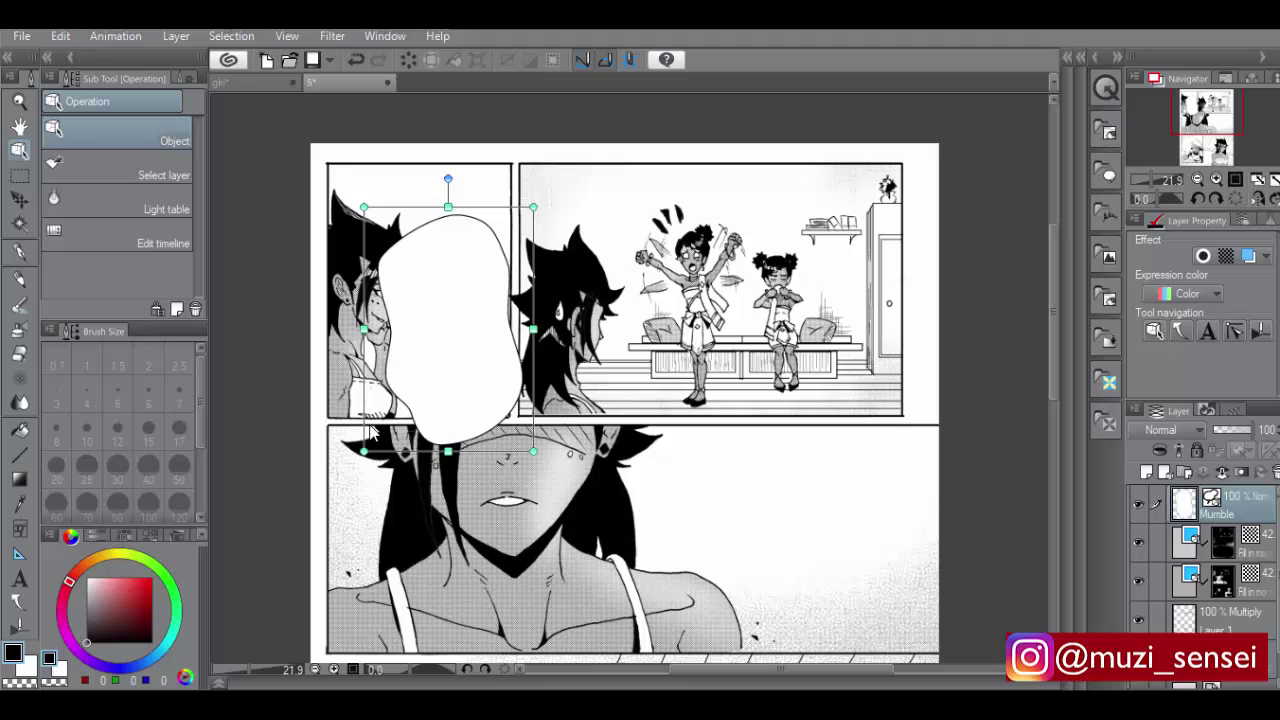
pyautogui.moveTo(362, 450); pyautogui.dragTo(449, 288)
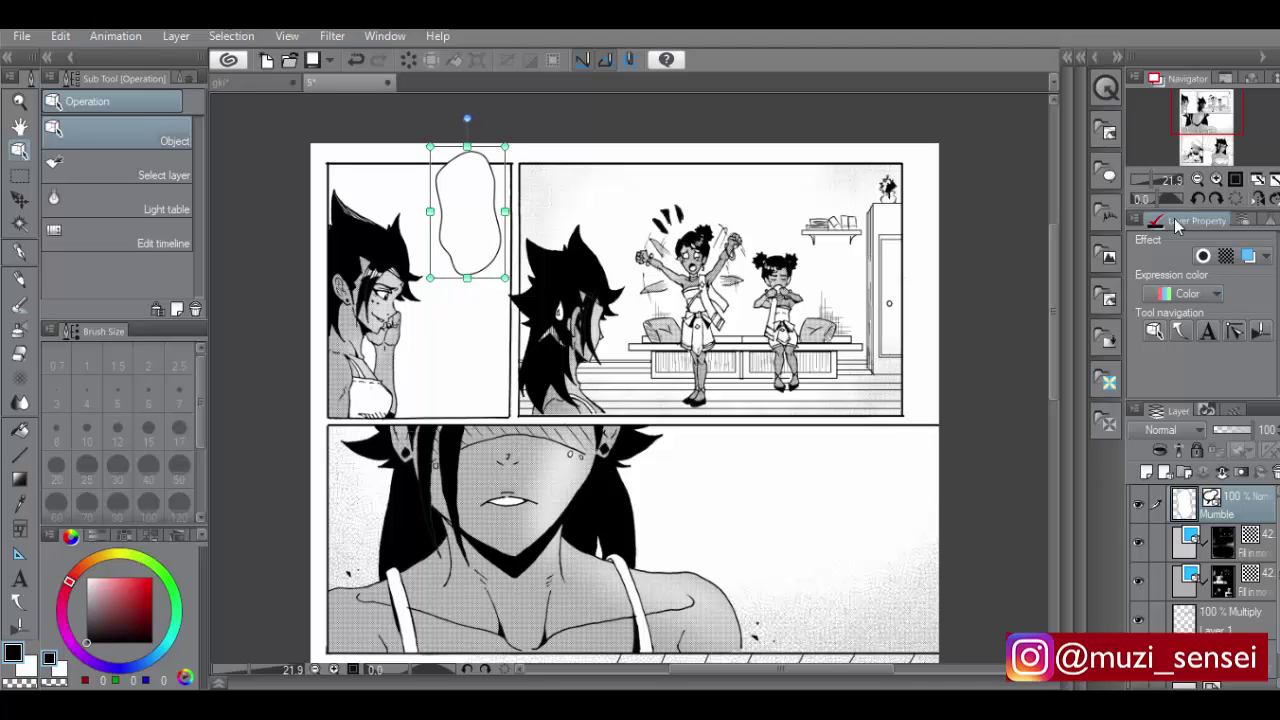
# Add the Jaggy_curve_small_02 balloon from the Balloon materials to the two girls' panel
pyautogui.click(1109, 178)
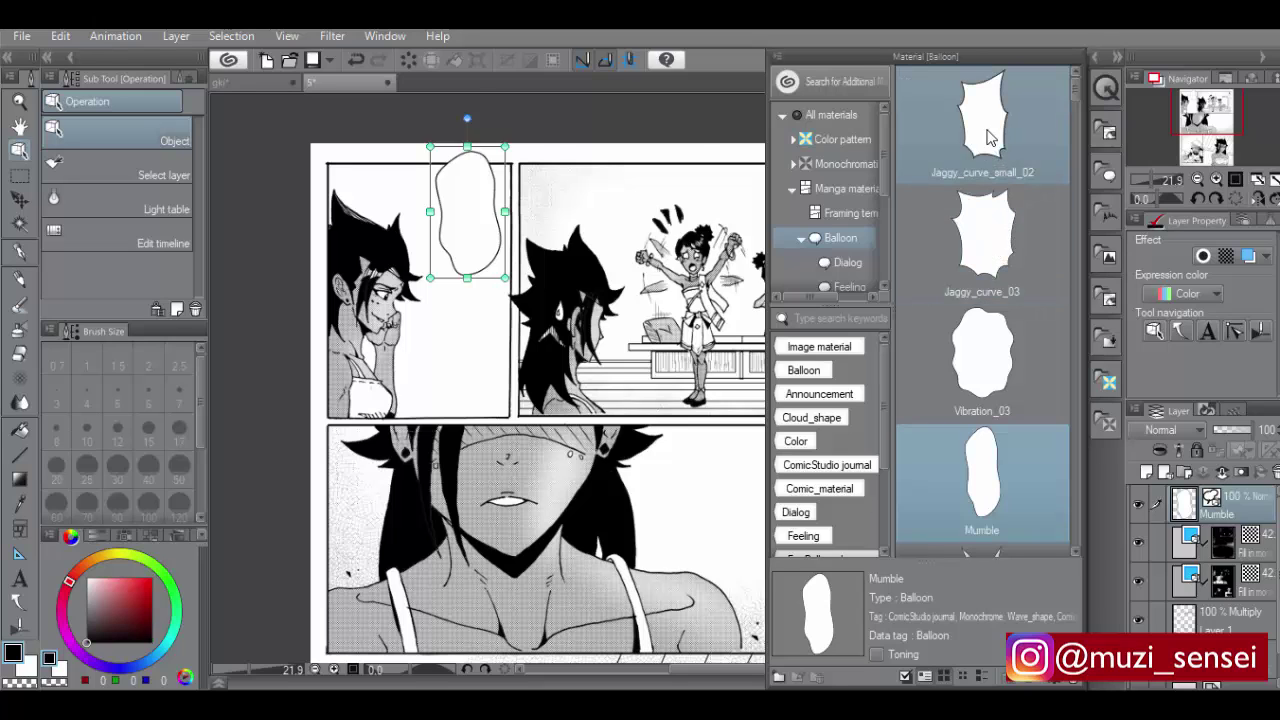
pyautogui.moveTo(988, 138); pyautogui.dragTo(646, 392)
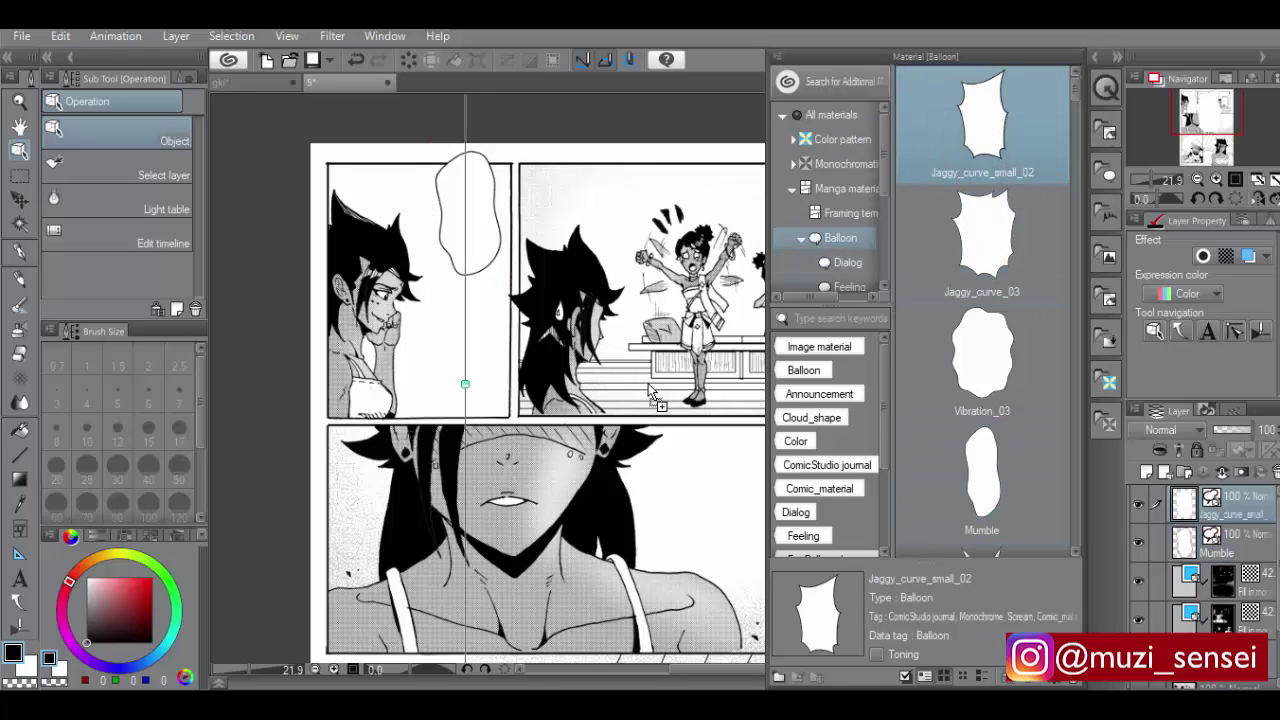
pyautogui.click(468, 385)
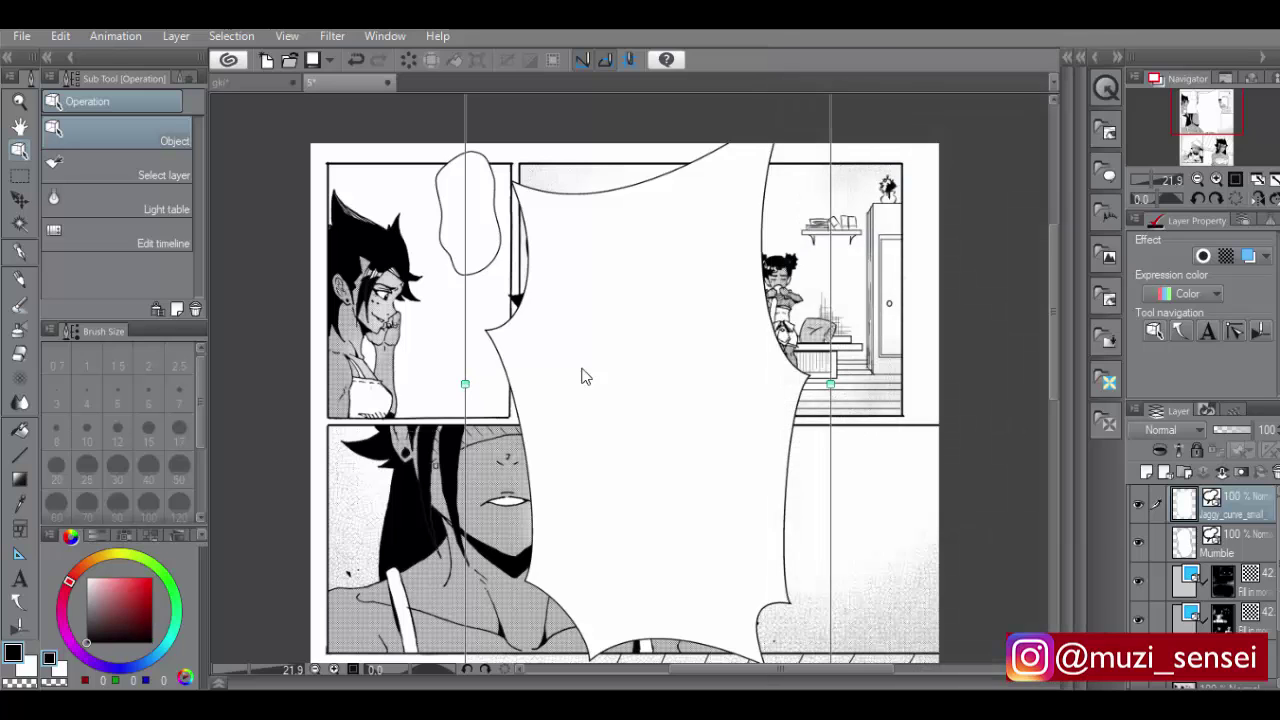
# Shrink and narrow the jagged balloon and place it above the dark-haired character's head, beside the shouting girl
pyautogui.scroll(-2, 870, 368)
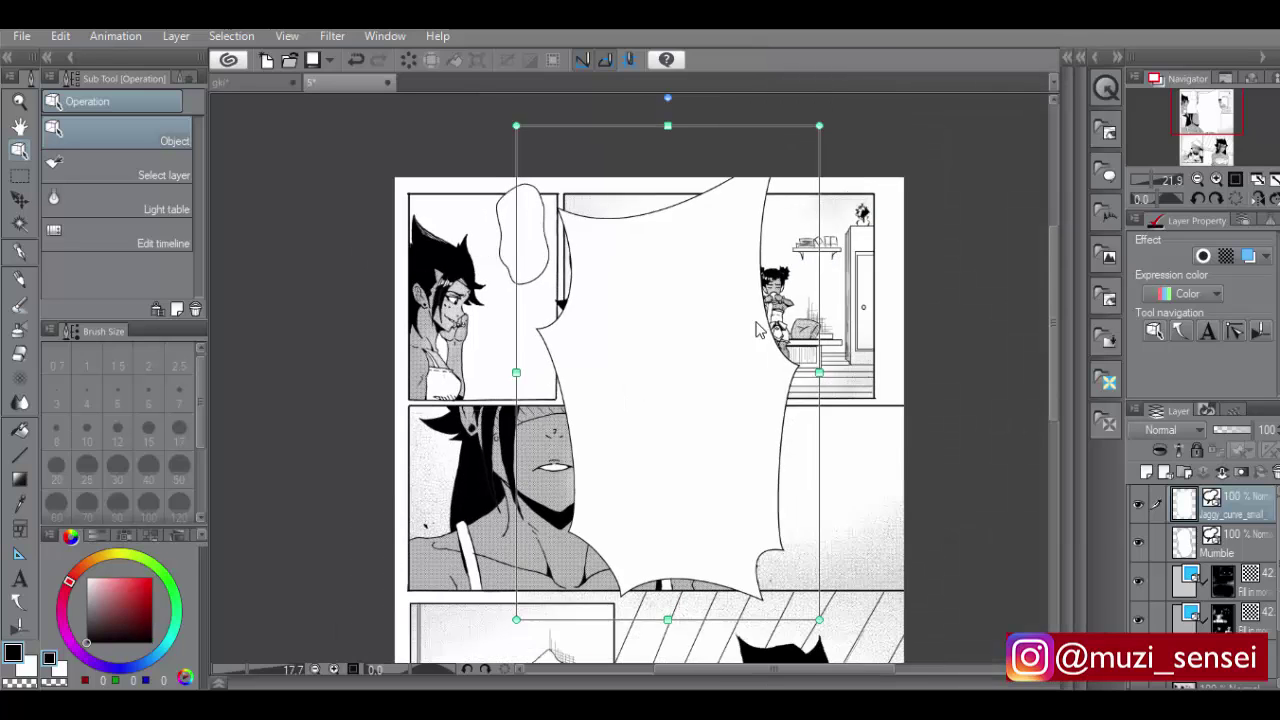
pyautogui.moveTo(817, 143); pyautogui.dragTo(705, 222)
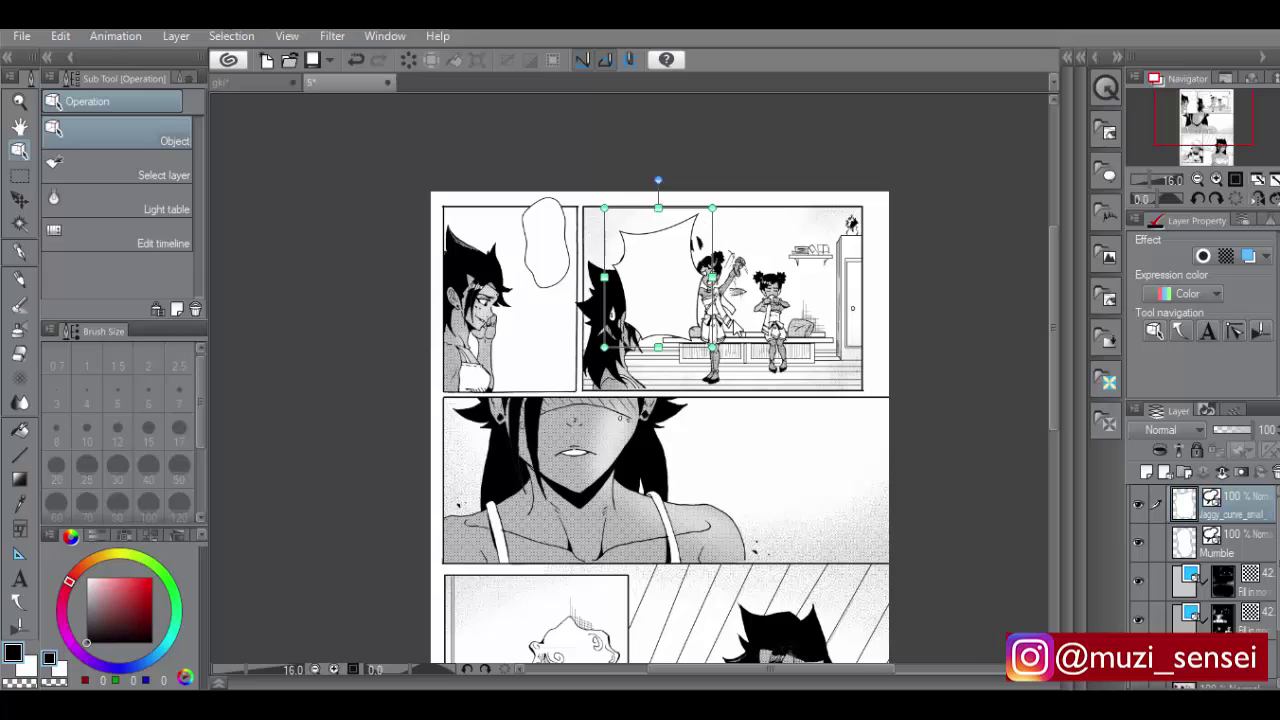
pyautogui.scroll(2, 735, 340)
pyautogui.scroll(1, 672, 238)
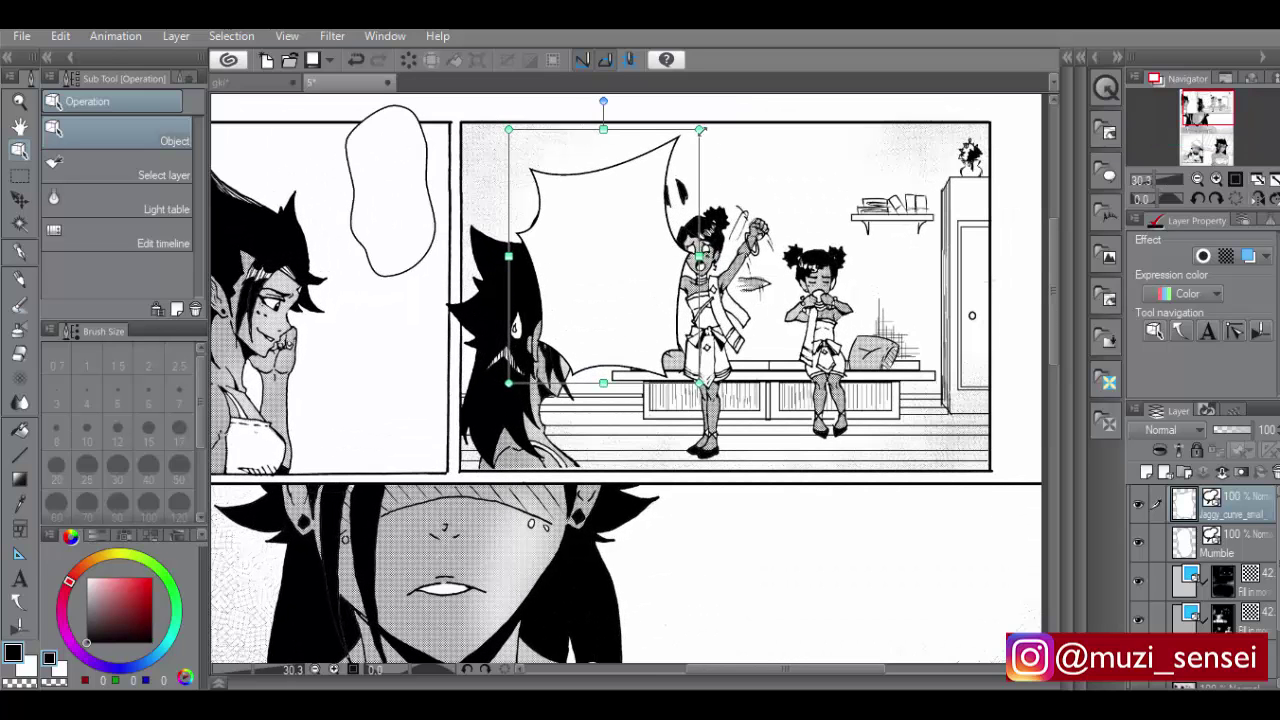
pyautogui.moveTo(693, 133); pyautogui.dragTo(623, 181)
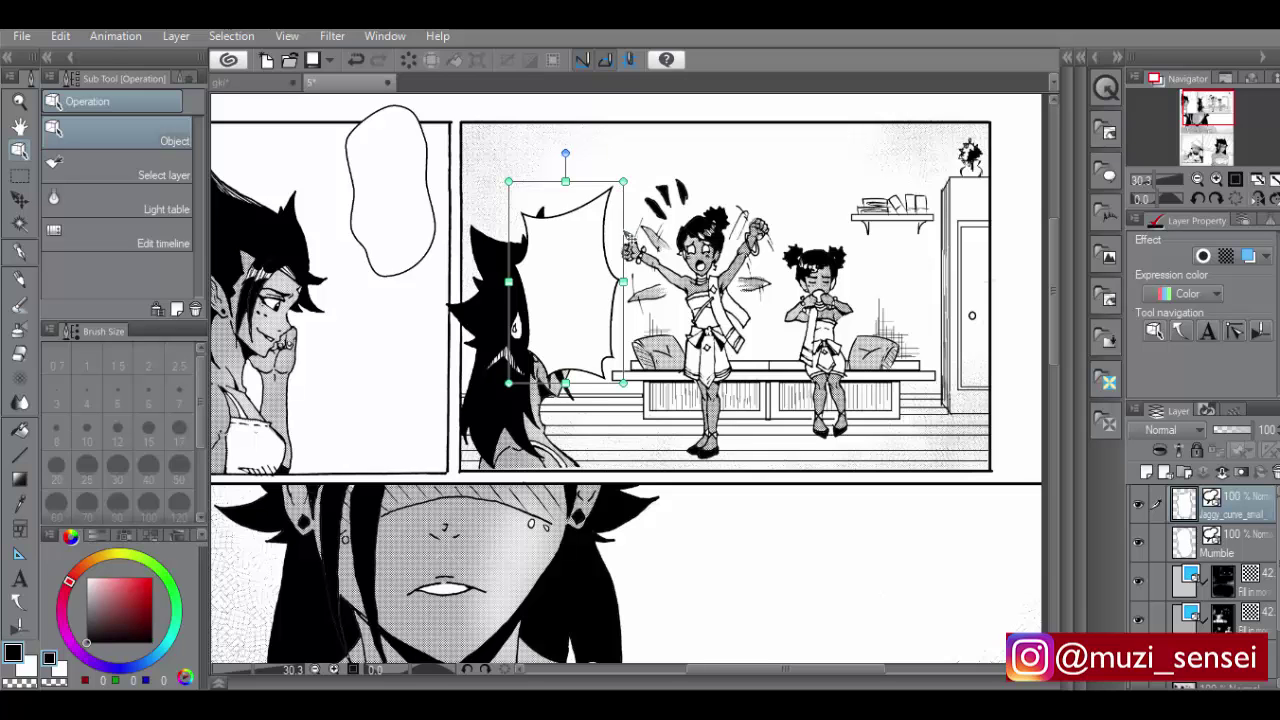
pyautogui.moveTo(626, 238); pyautogui.dragTo(636, 148)
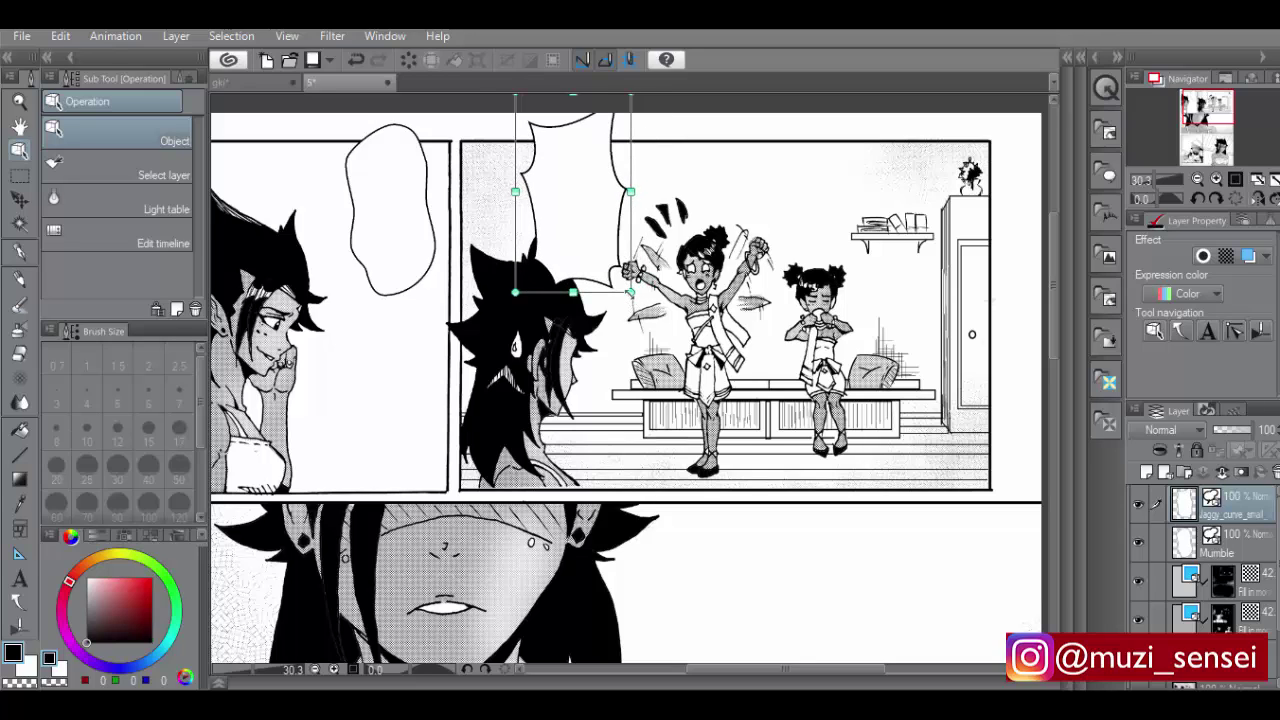
pyautogui.moveTo(630, 292); pyautogui.dragTo(626, 244)
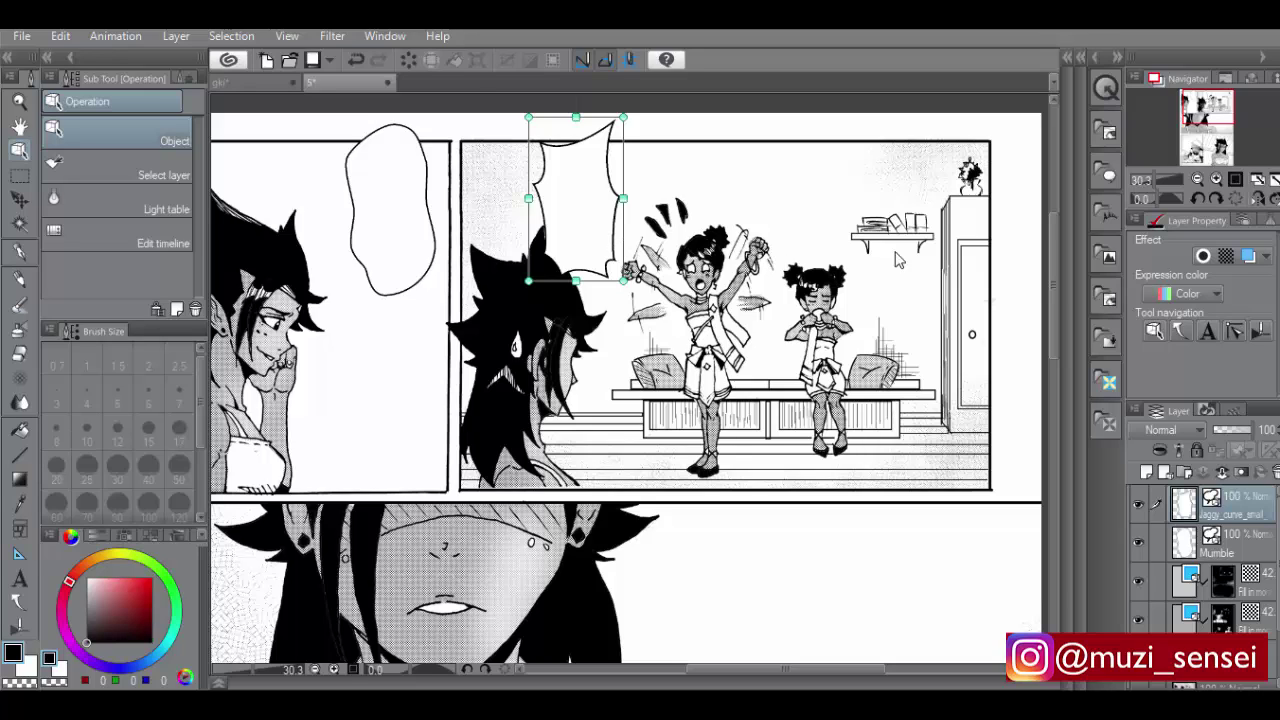
# Duplicate the Mumble balloon layer
pyautogui.rightClick(1245, 520)
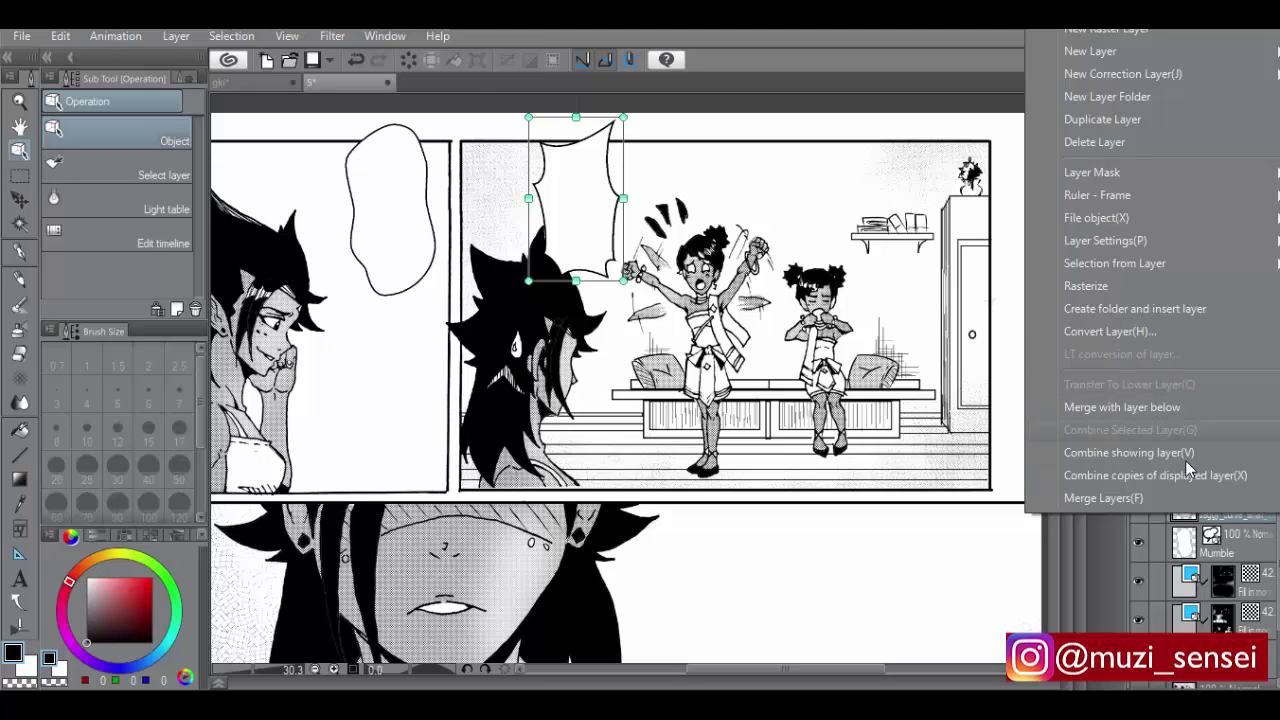
pyautogui.click(1260, 560)
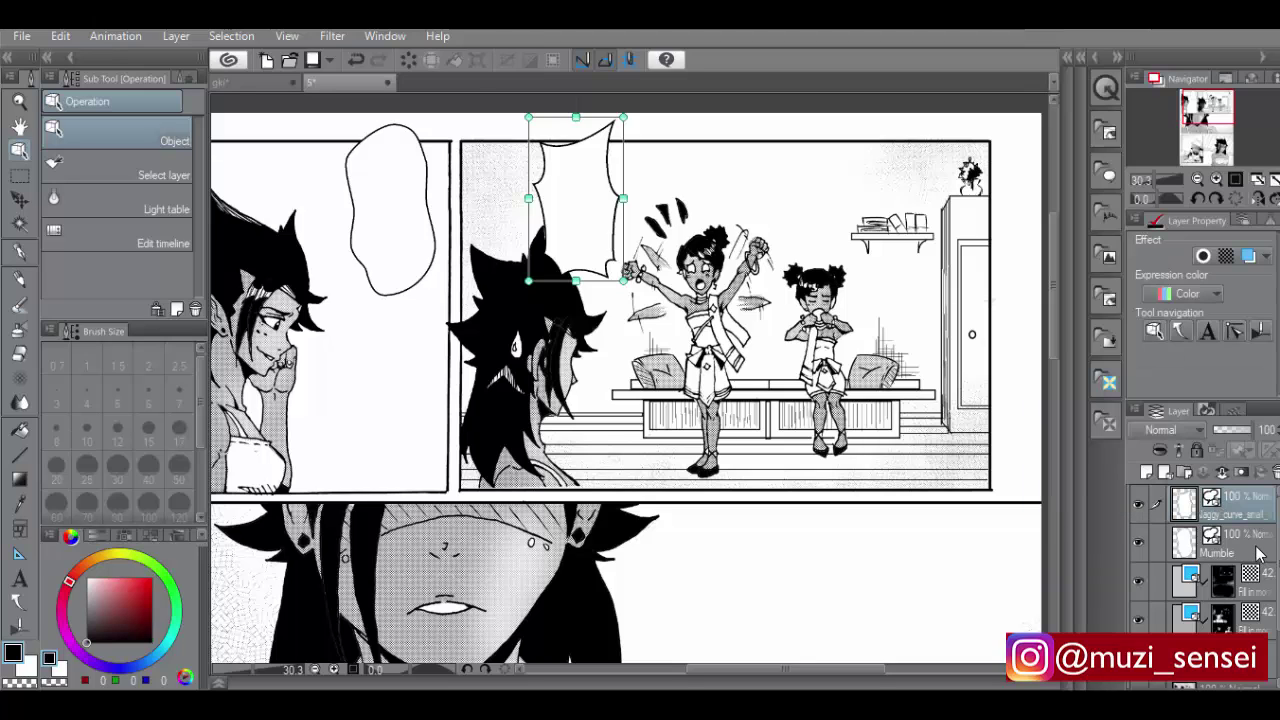
pyautogui.click(1258, 553)
pyautogui.rightClick(1258, 553)
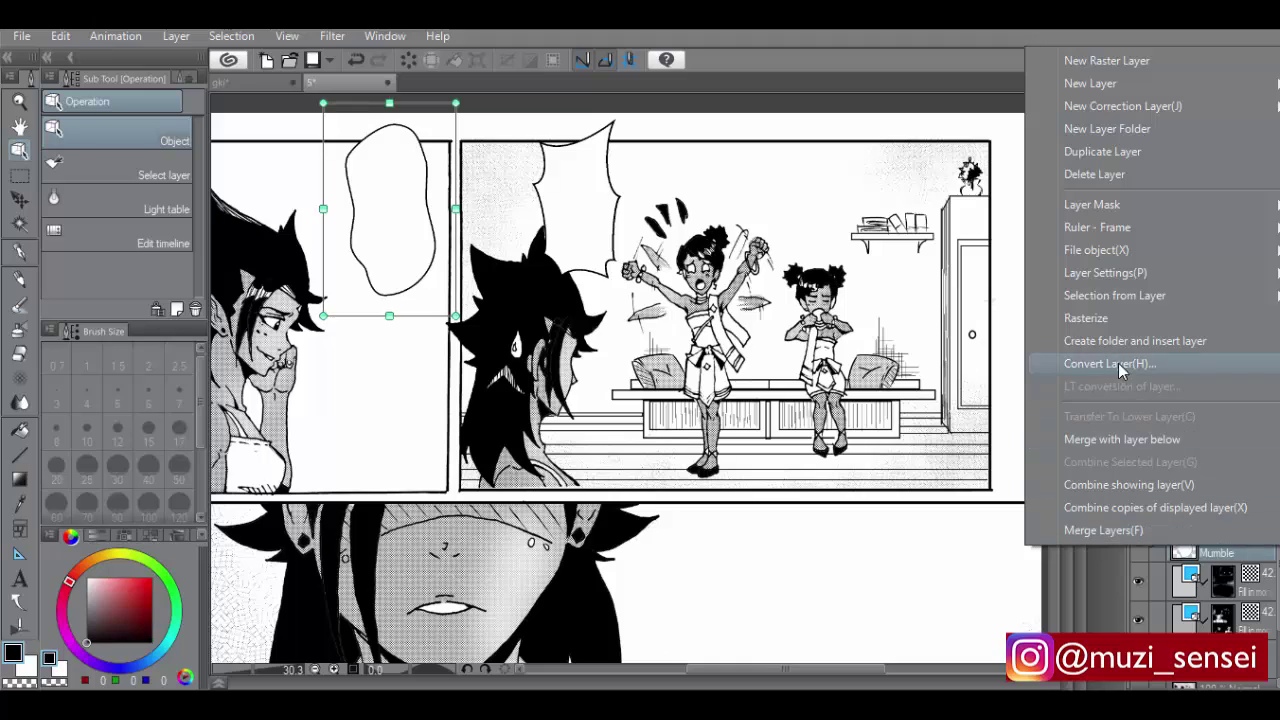
pyautogui.click(1128, 154)
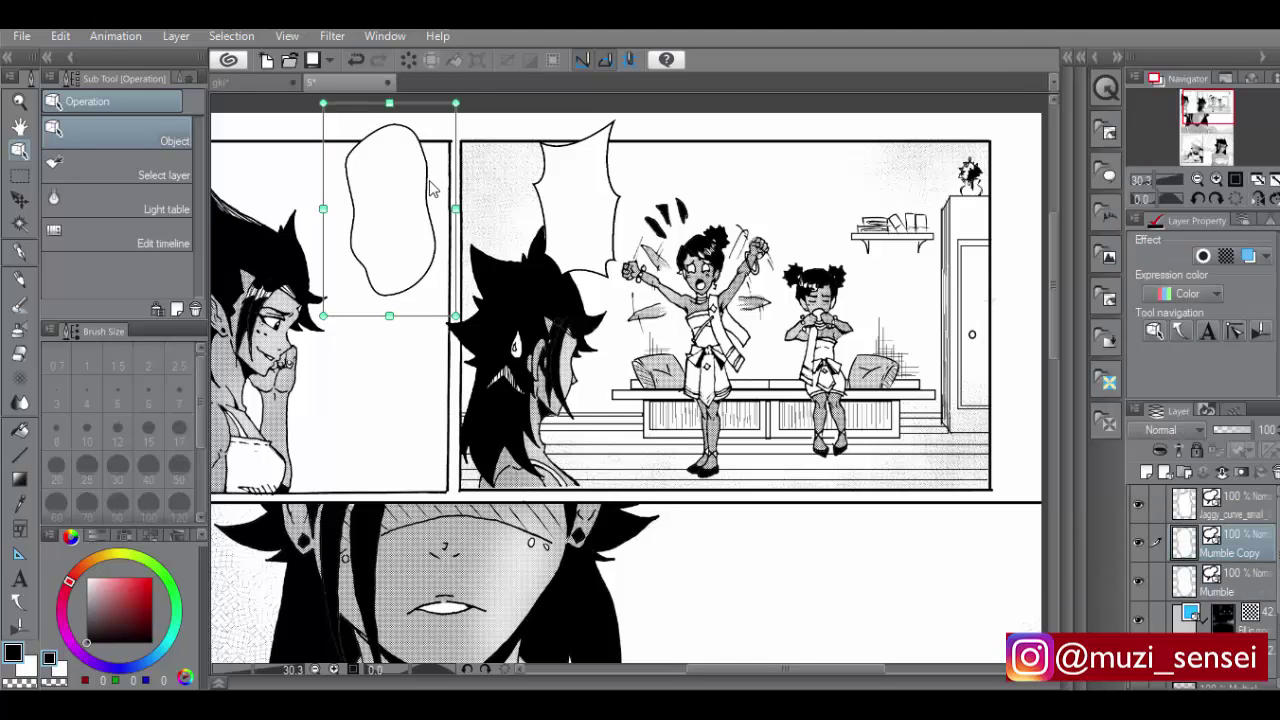
# Move the Mumble balloon copy into the two girls' panel and shrink it to fit between the seated girl and the cabinet
pyautogui.click(19, 198)
pyautogui.moveTo(392, 208); pyautogui.dragTo(919, 381)
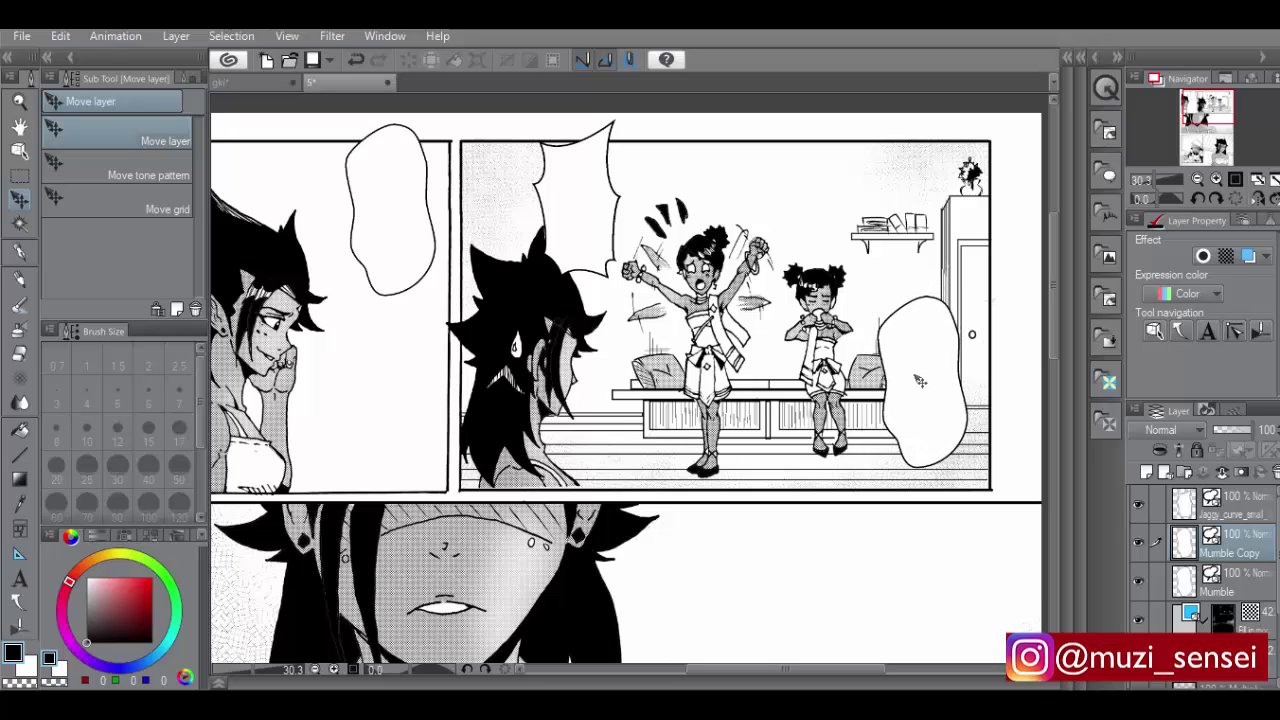
pyautogui.click(20, 151)
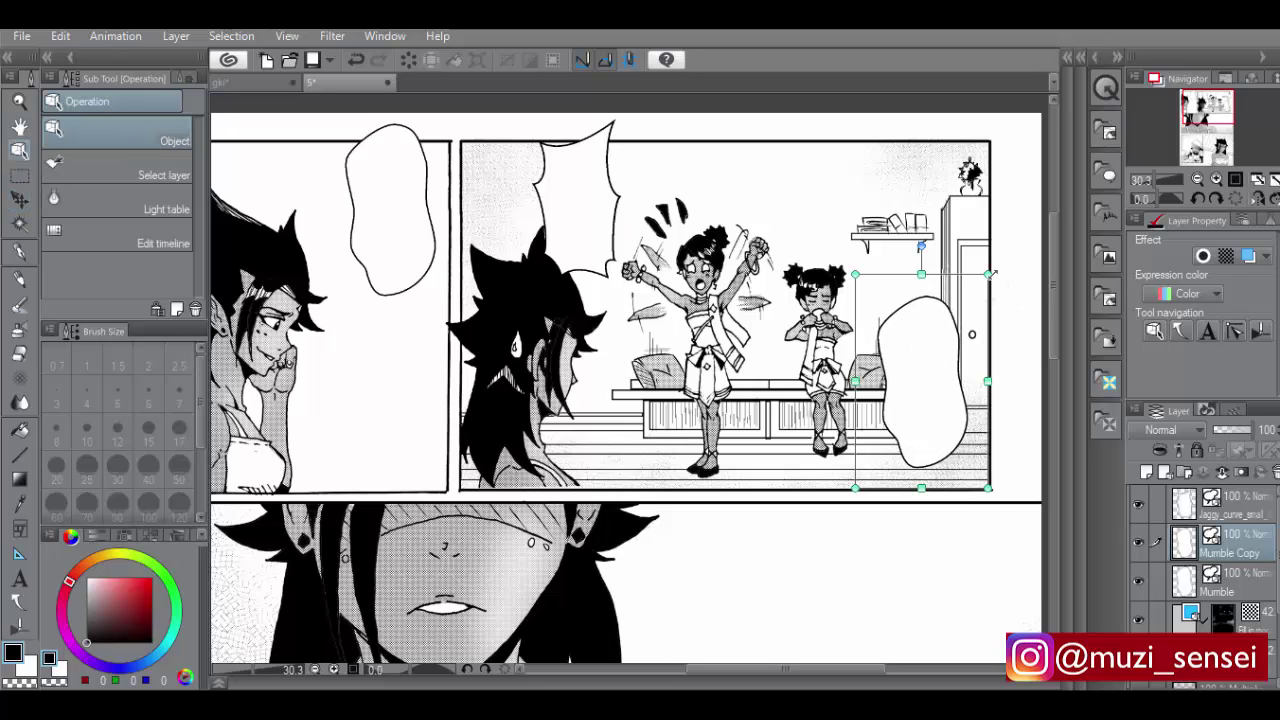
pyautogui.moveTo(992, 272); pyautogui.dragTo(945, 352)
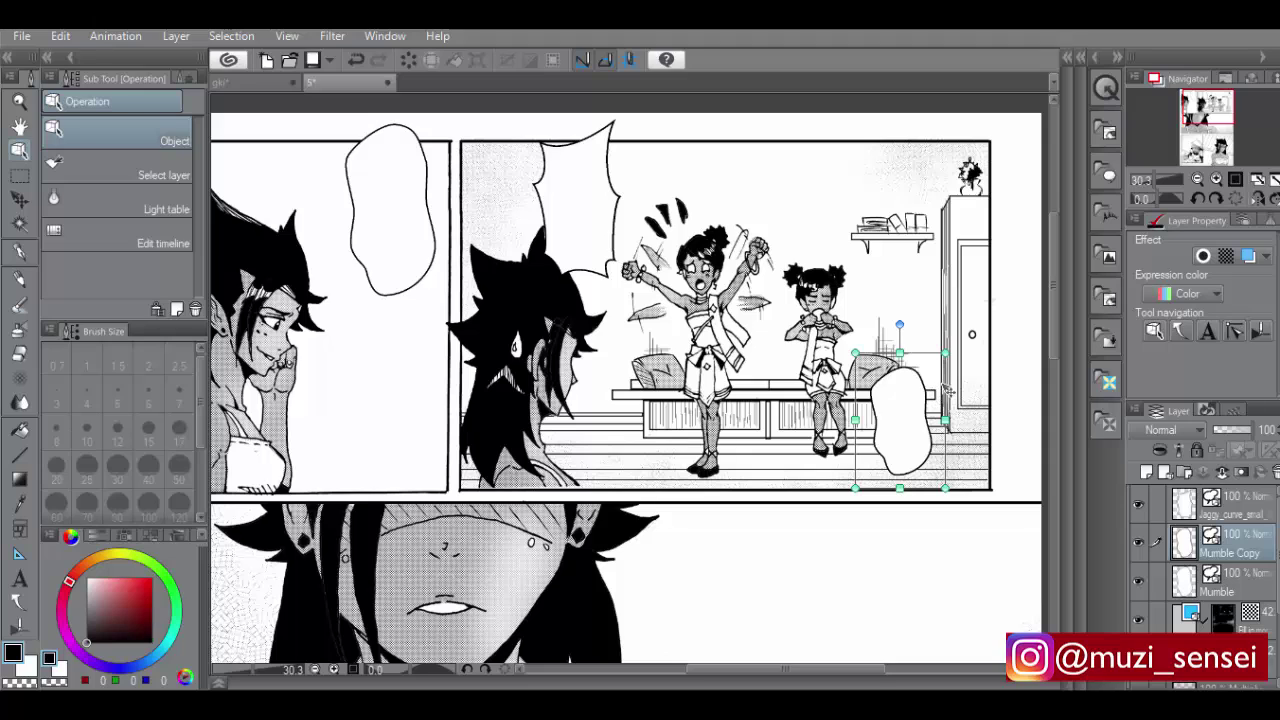
pyautogui.moveTo(937, 396); pyautogui.dragTo(962, 335)
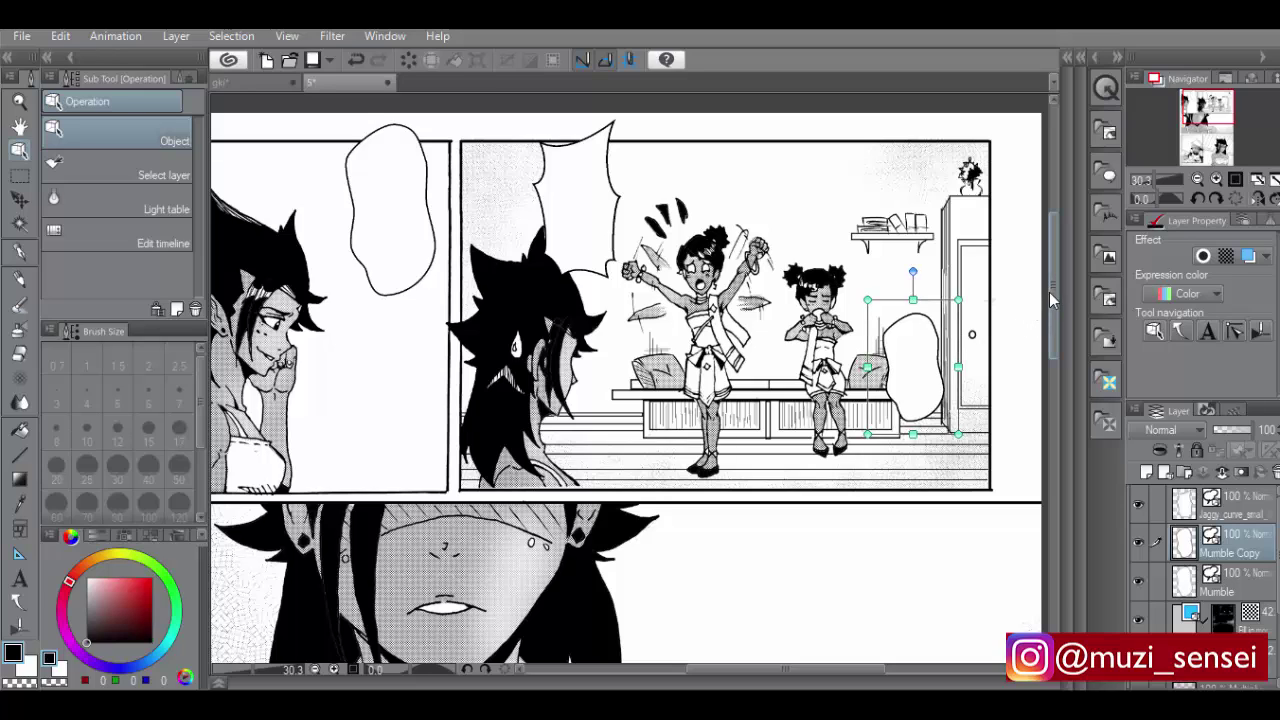
# Add the Default_02 balloon from the Balloon materials to the middle close-up panel
pyautogui.moveTo(1052, 287)
pyautogui.mouseDown()
pyautogui.moveTo(1052, 362)
pyautogui.moveTo(1064, 308)
pyautogui.mouseUp()
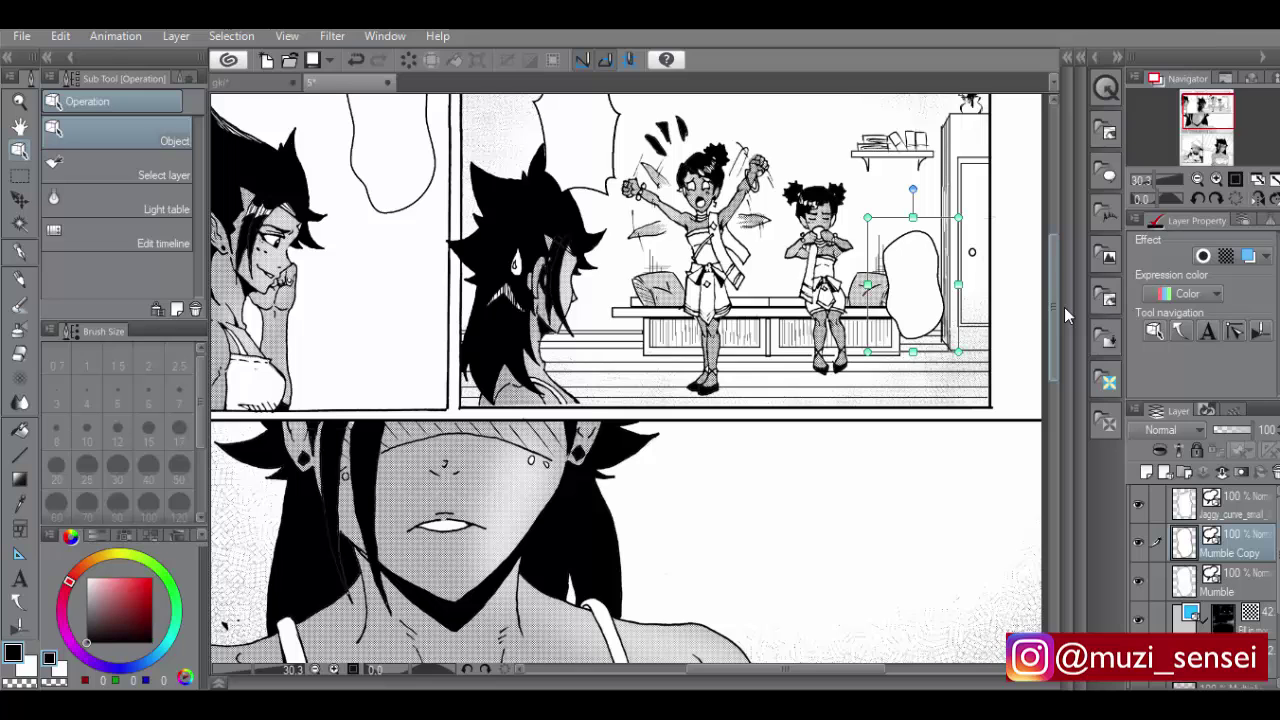
pyautogui.moveTo(1064, 307); pyautogui.dragTo(1074, 344)
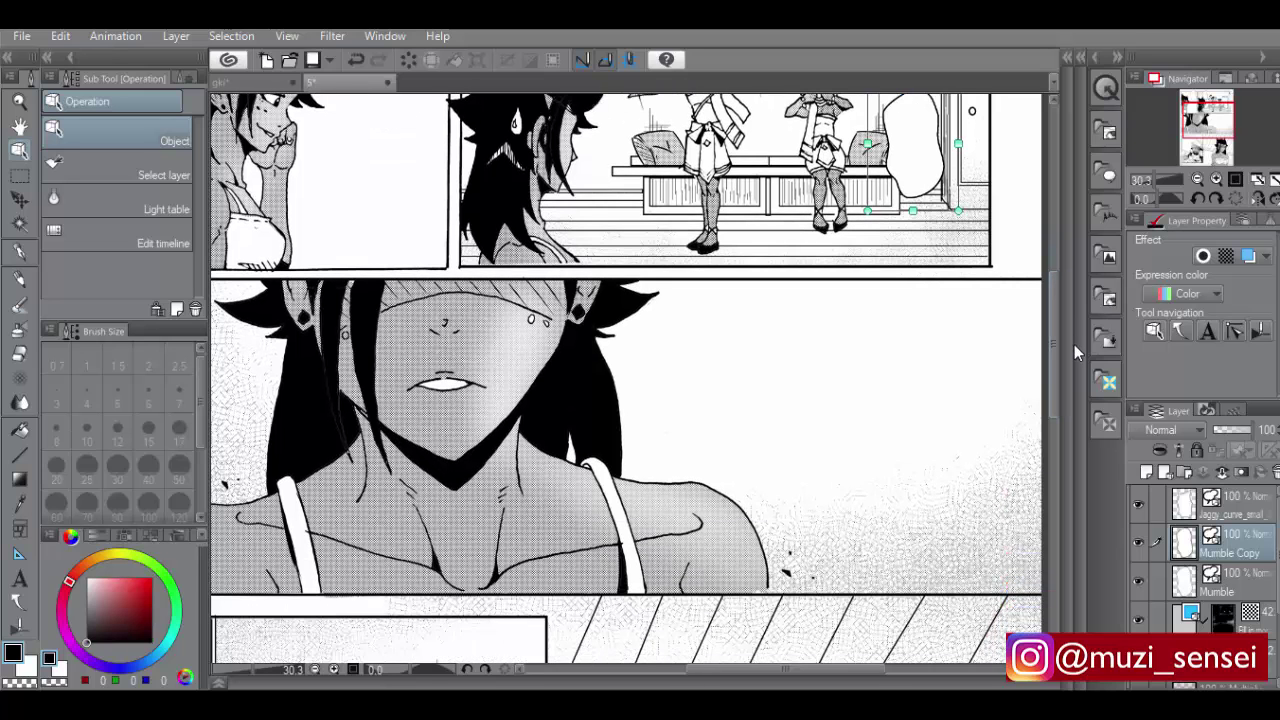
pyautogui.click(1108, 185)
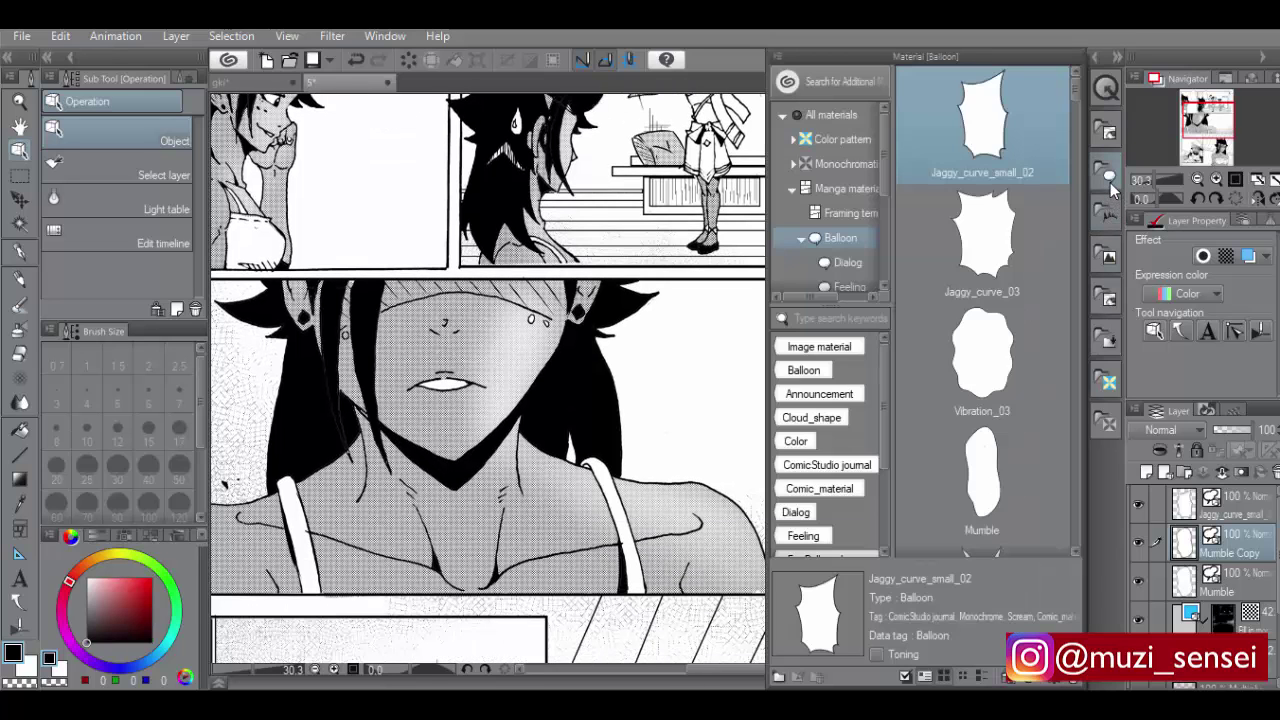
pyautogui.scroll(-1, 1030, 291)
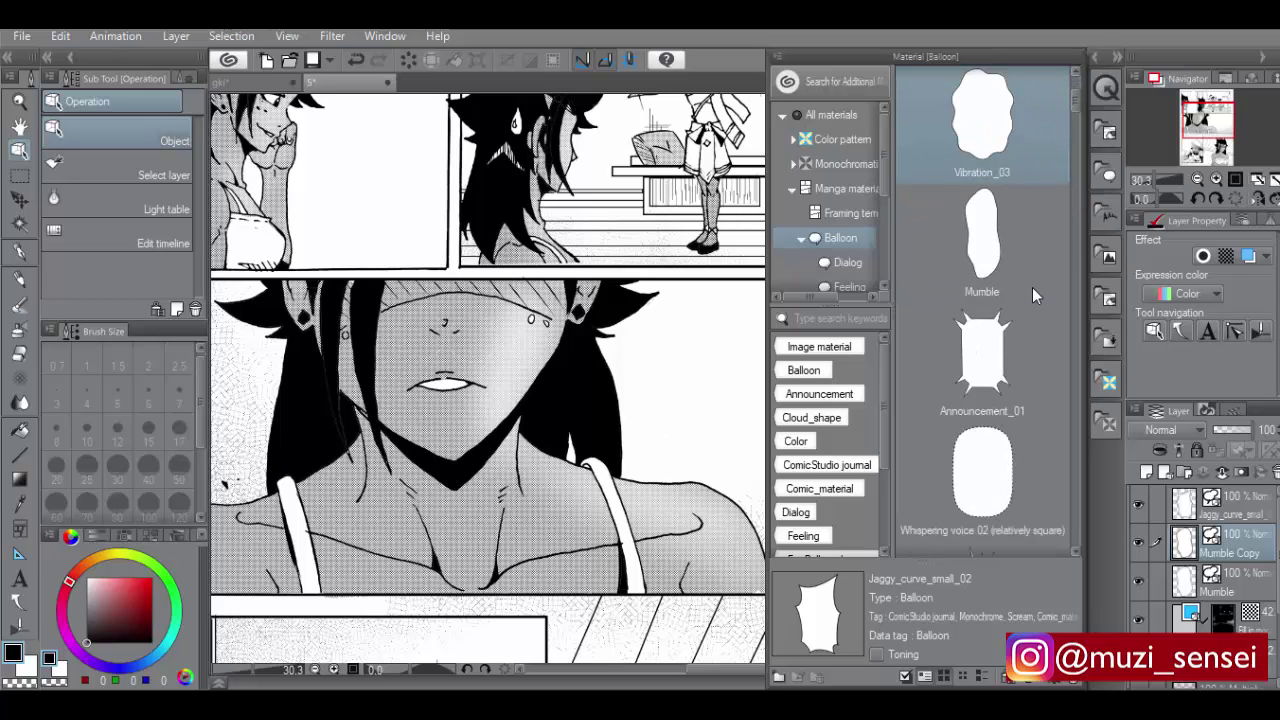
pyautogui.scroll(-2, 1032, 287)
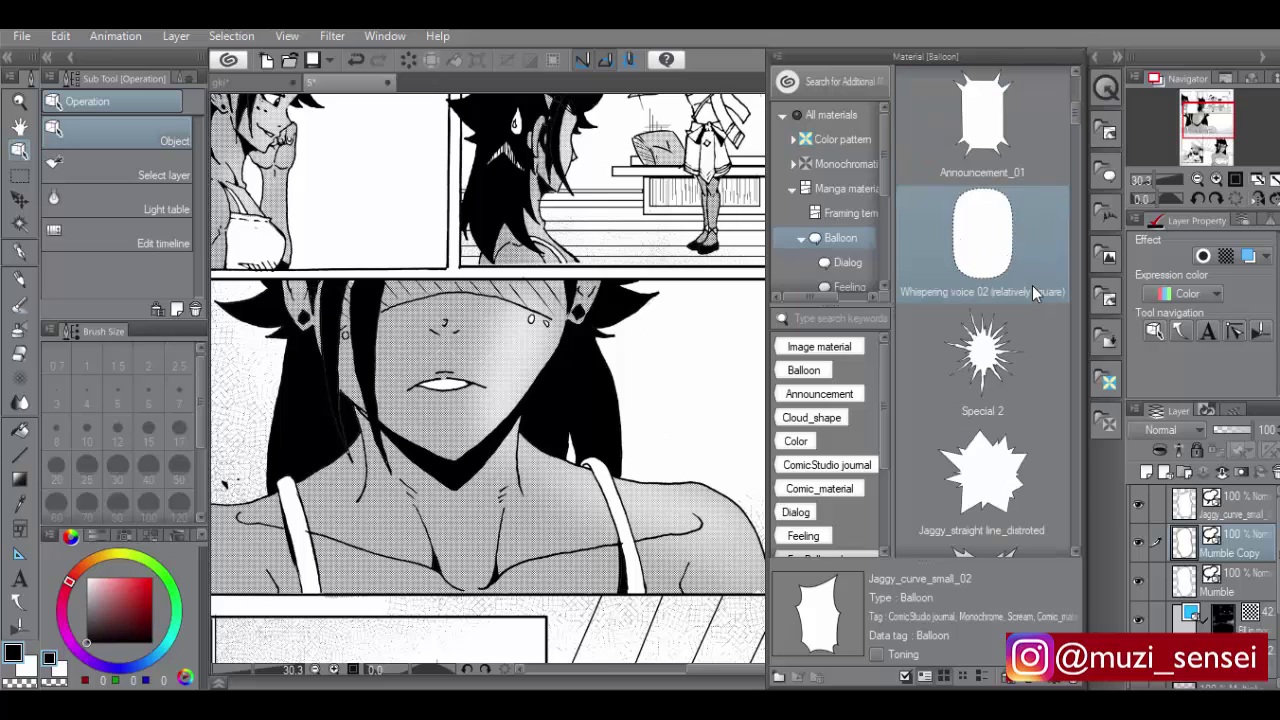
pyautogui.scroll(-3, 1032, 285)
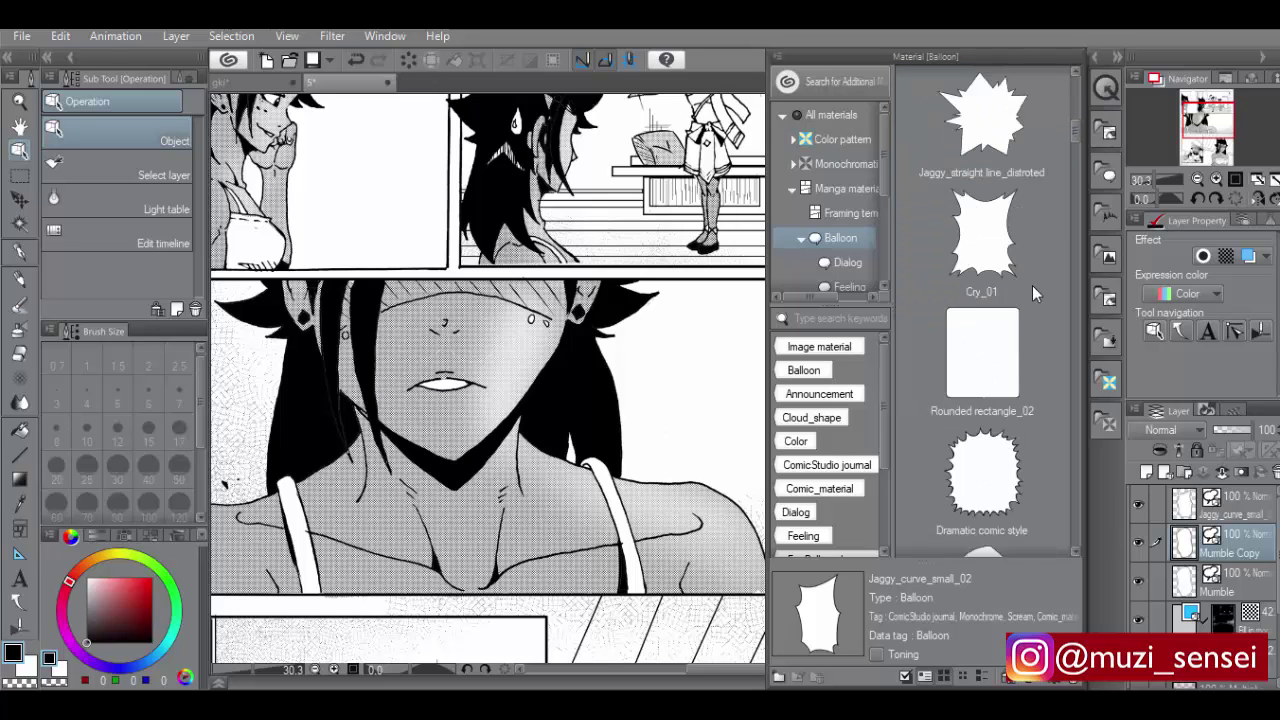
pyautogui.scroll(-2, 1032, 285)
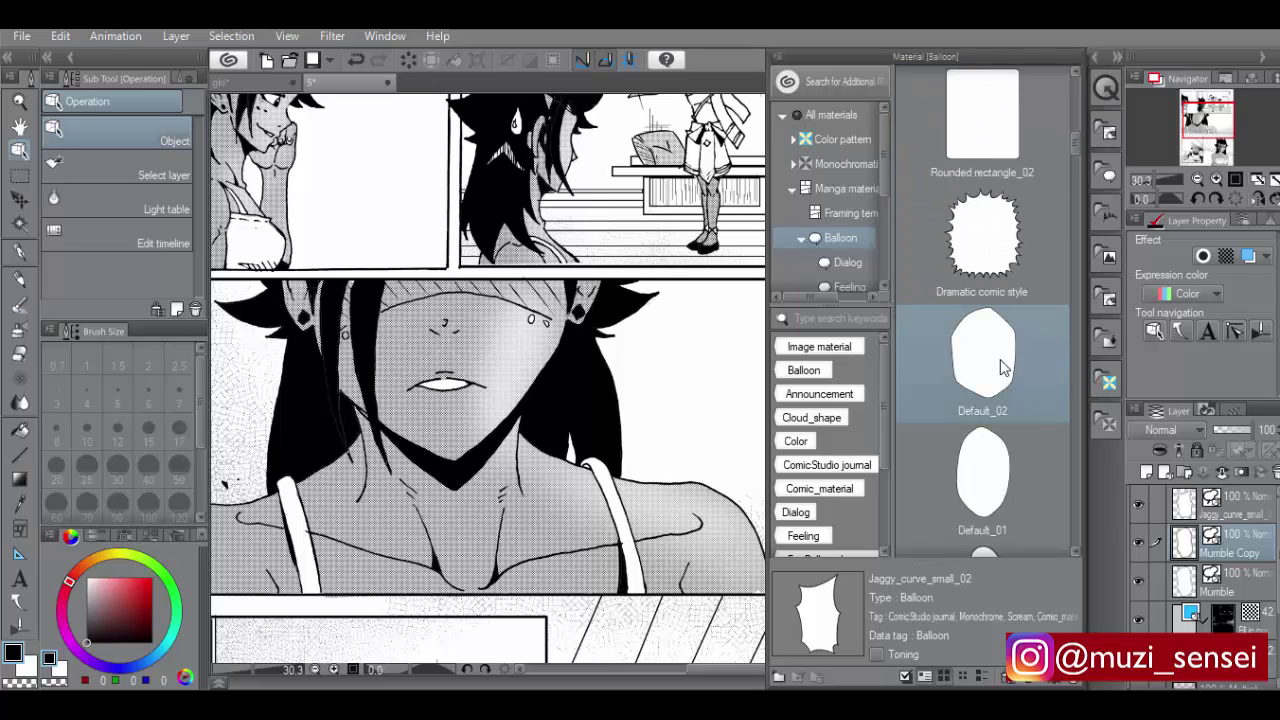
pyautogui.moveTo(1004, 364); pyautogui.dragTo(676, 455)
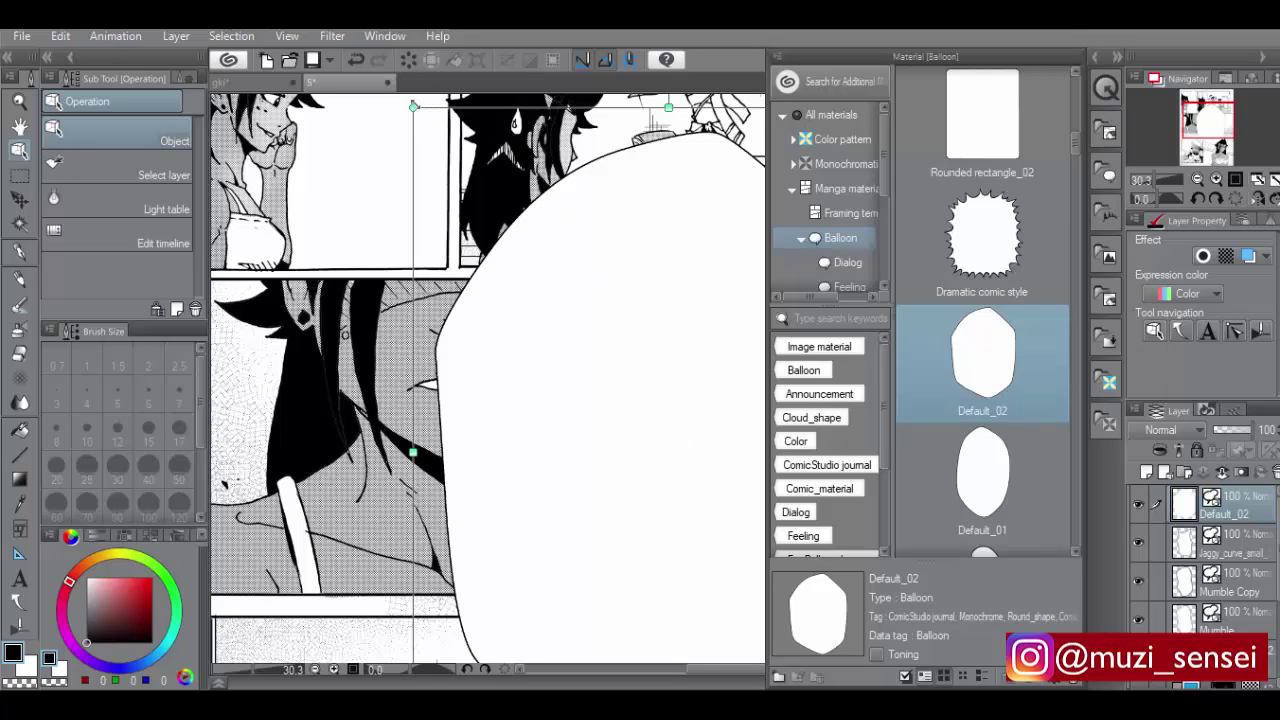
# Scale the Default_02 balloon down to a narrow upright shape and place it in the middle panel's empty space above the shoulder
pyautogui.click(415, 106)
pyautogui.moveTo(416, 107); pyautogui.dragTo(757, 297)
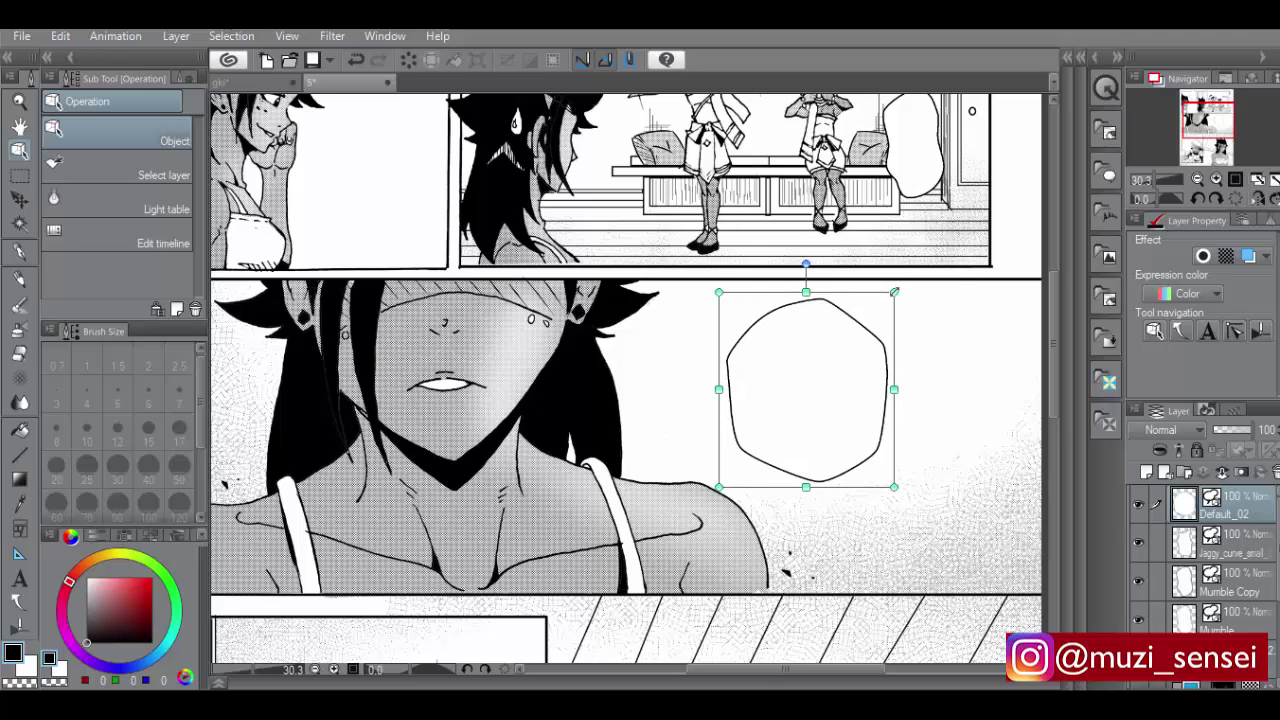
pyautogui.moveTo(895, 292); pyautogui.dragTo(836, 263)
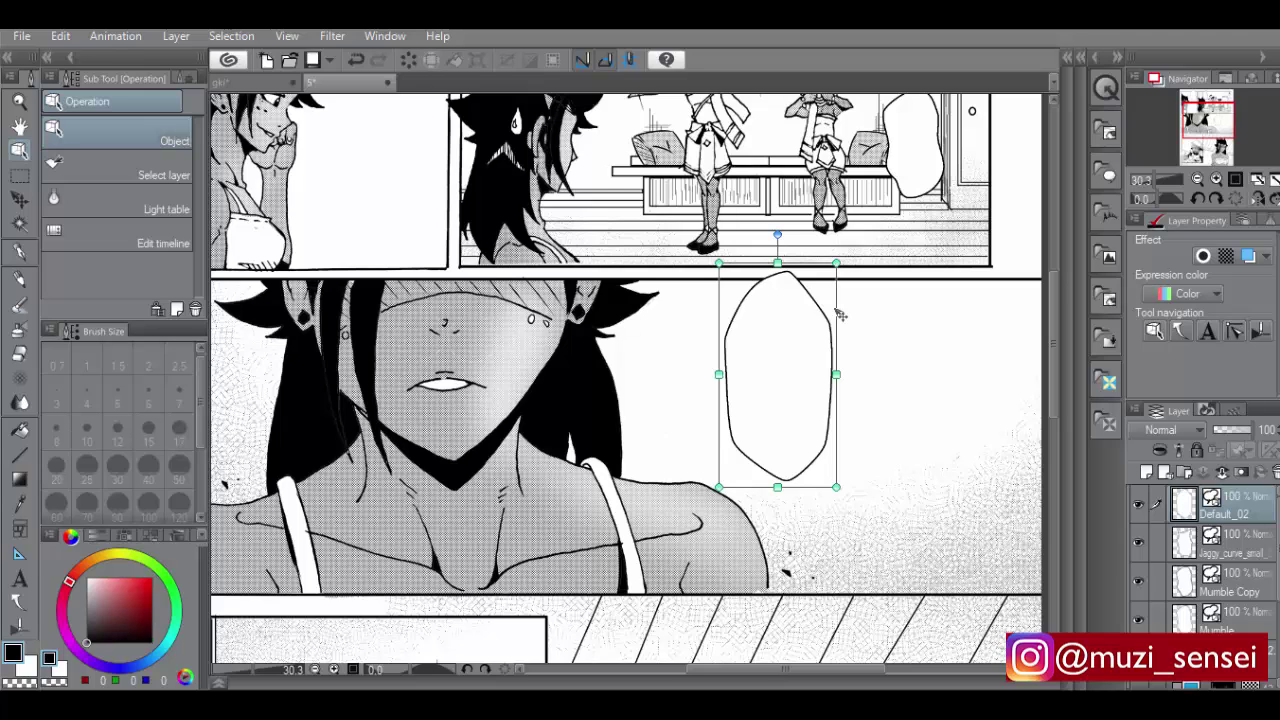
pyautogui.moveTo(843, 315); pyautogui.dragTo(883, 317)
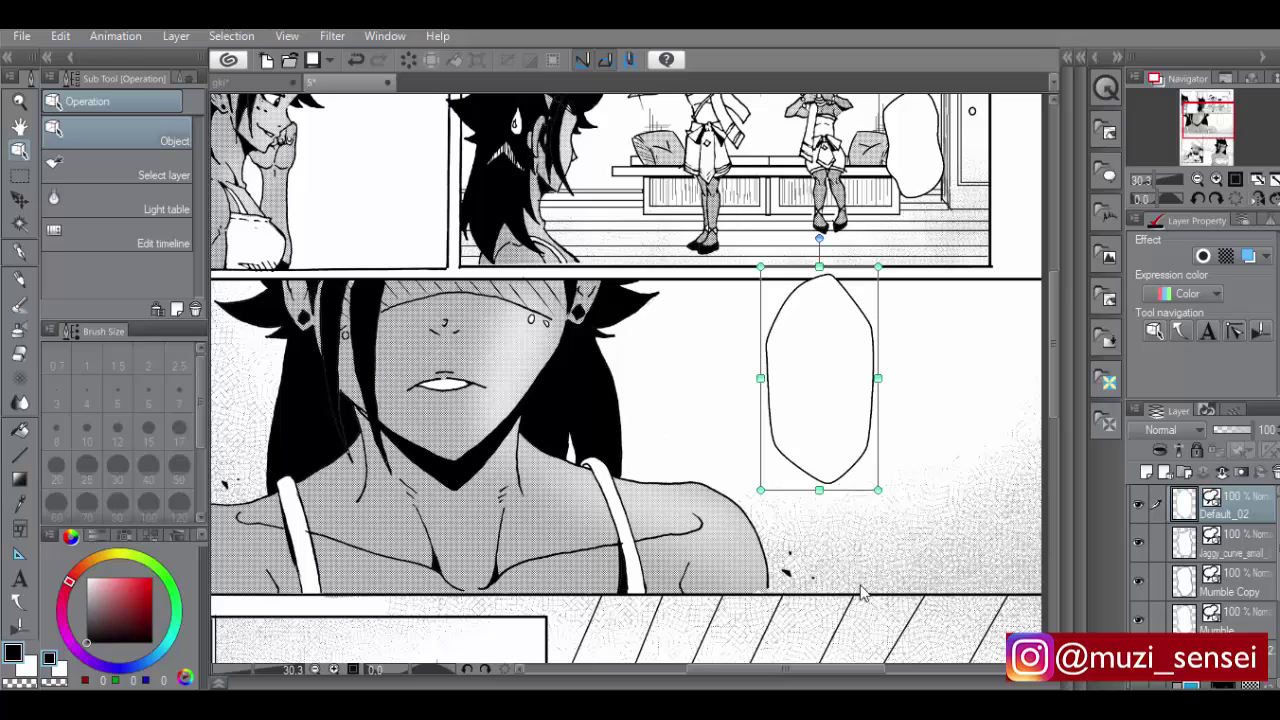
# Duplicate the Default_02 balloon layer and move the copy to the upper-left of the armored woman's panel, overlapping the frame edge
pyautogui.scroll(-1, 580, 505)
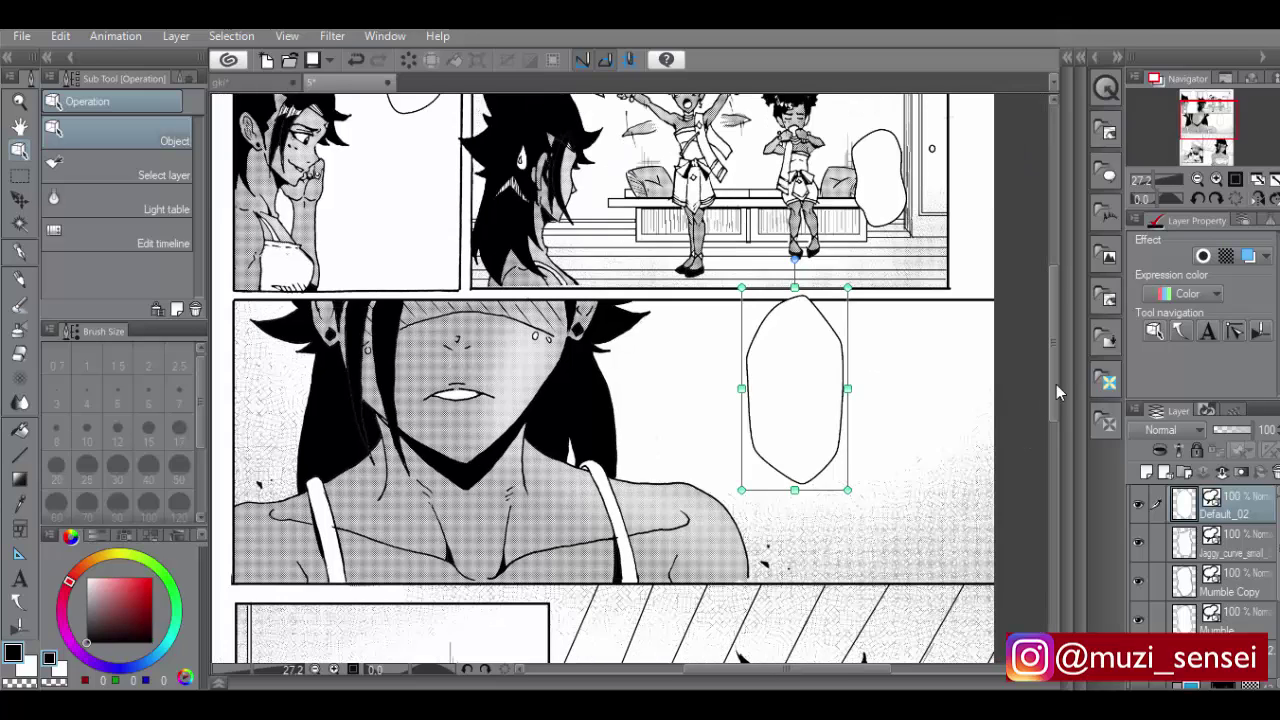
pyautogui.moveTo(1059, 349); pyautogui.dragTo(1031, 442)
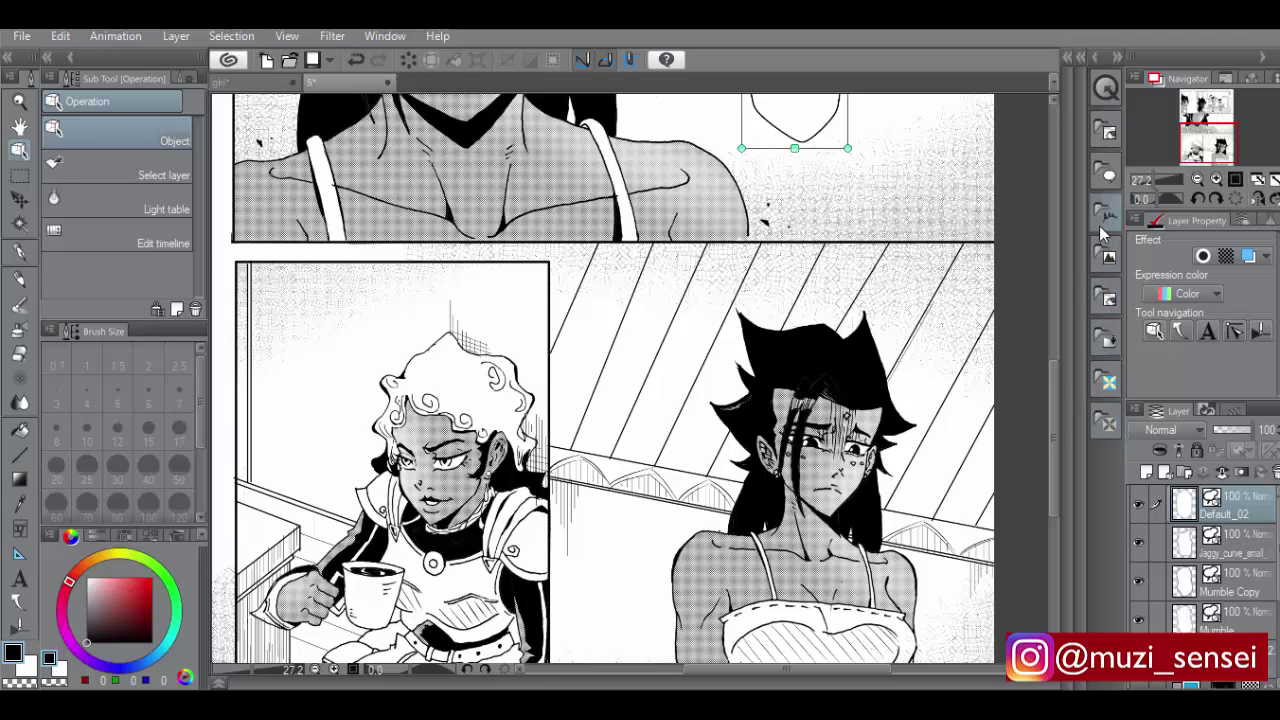
pyautogui.rightClick(1258, 507)
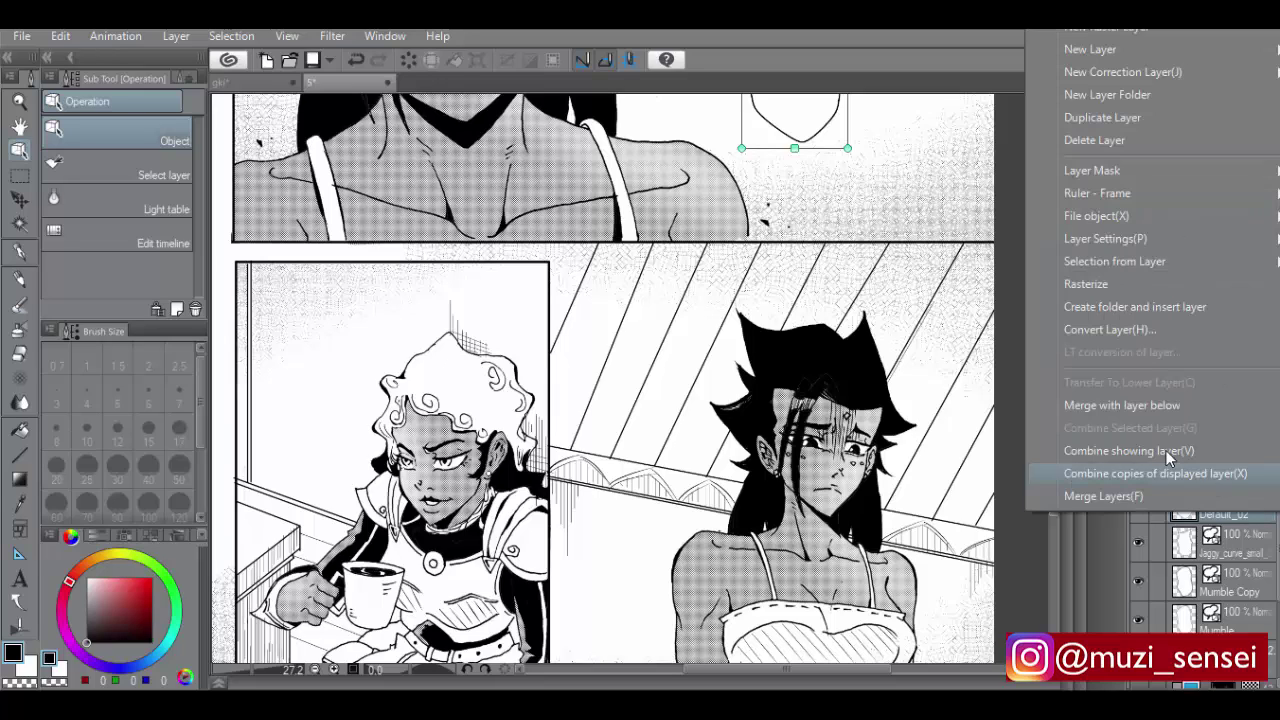
pyautogui.click(1112, 121)
pyautogui.moveTo(820, 160); pyautogui.dragTo(331, 487)
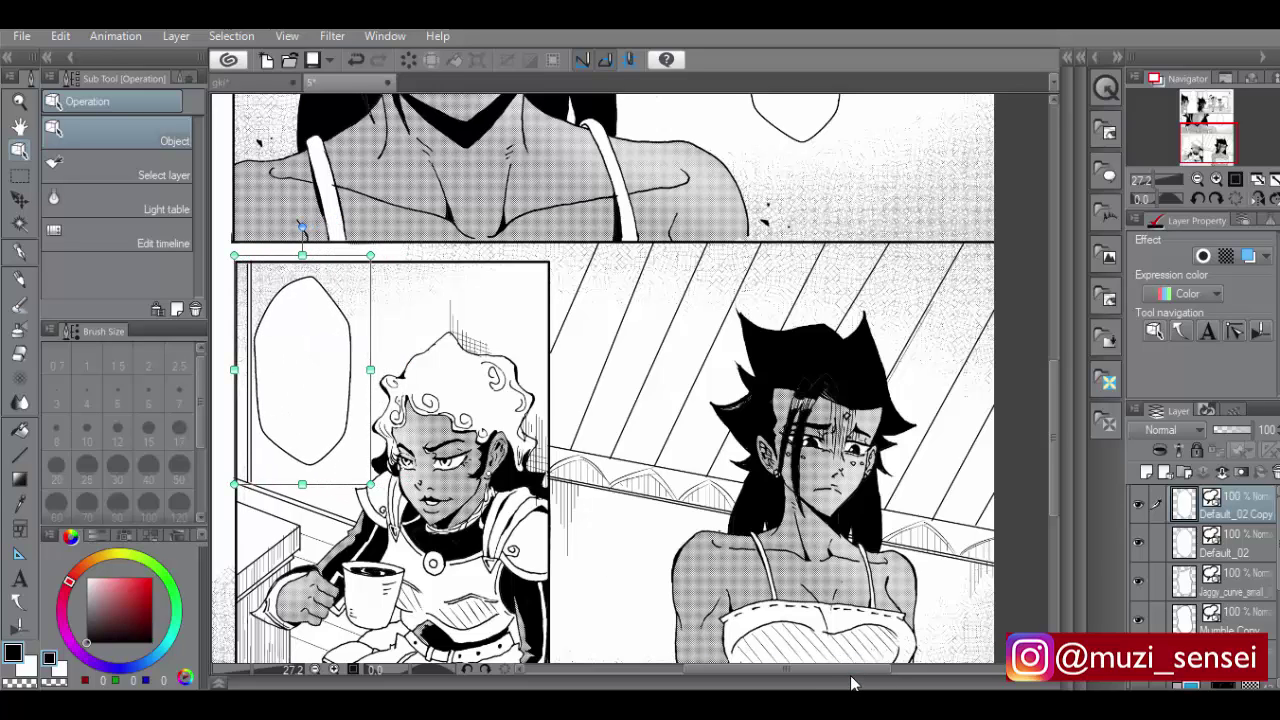
pyautogui.moveTo(830, 680); pyautogui.dragTo(786, 678)
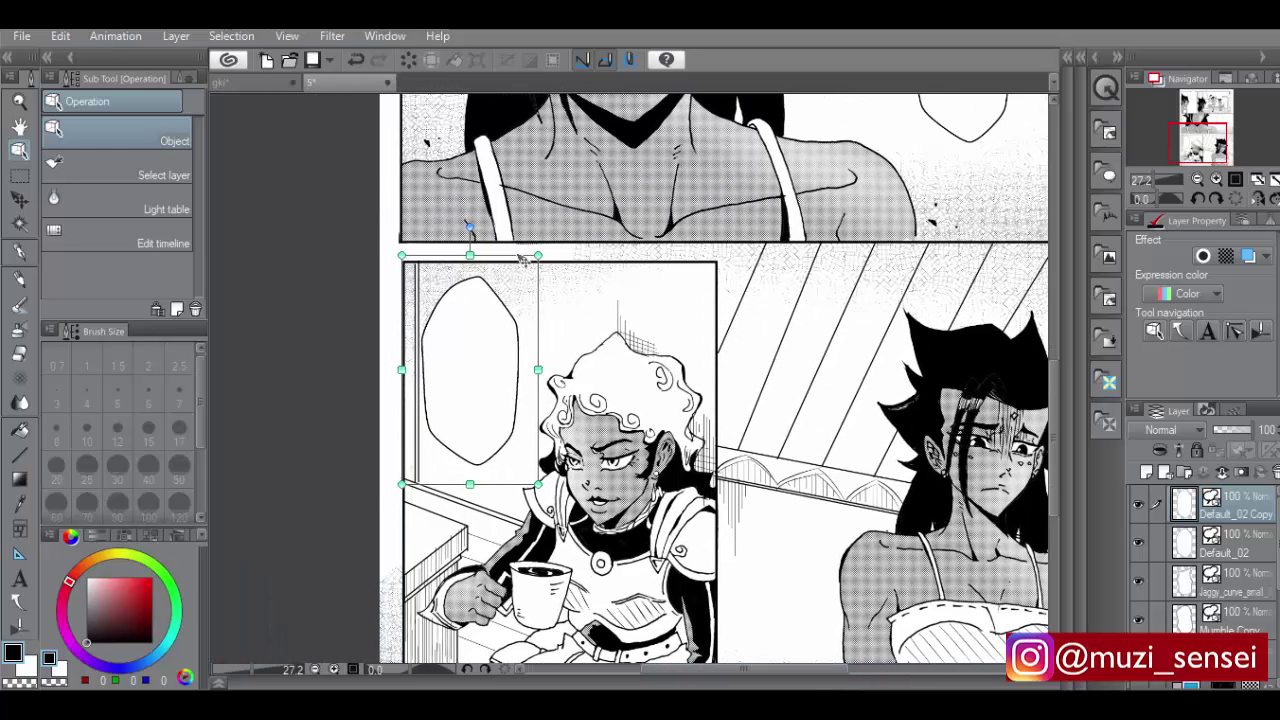
pyautogui.moveTo(520, 258); pyautogui.dragTo(482, 251)
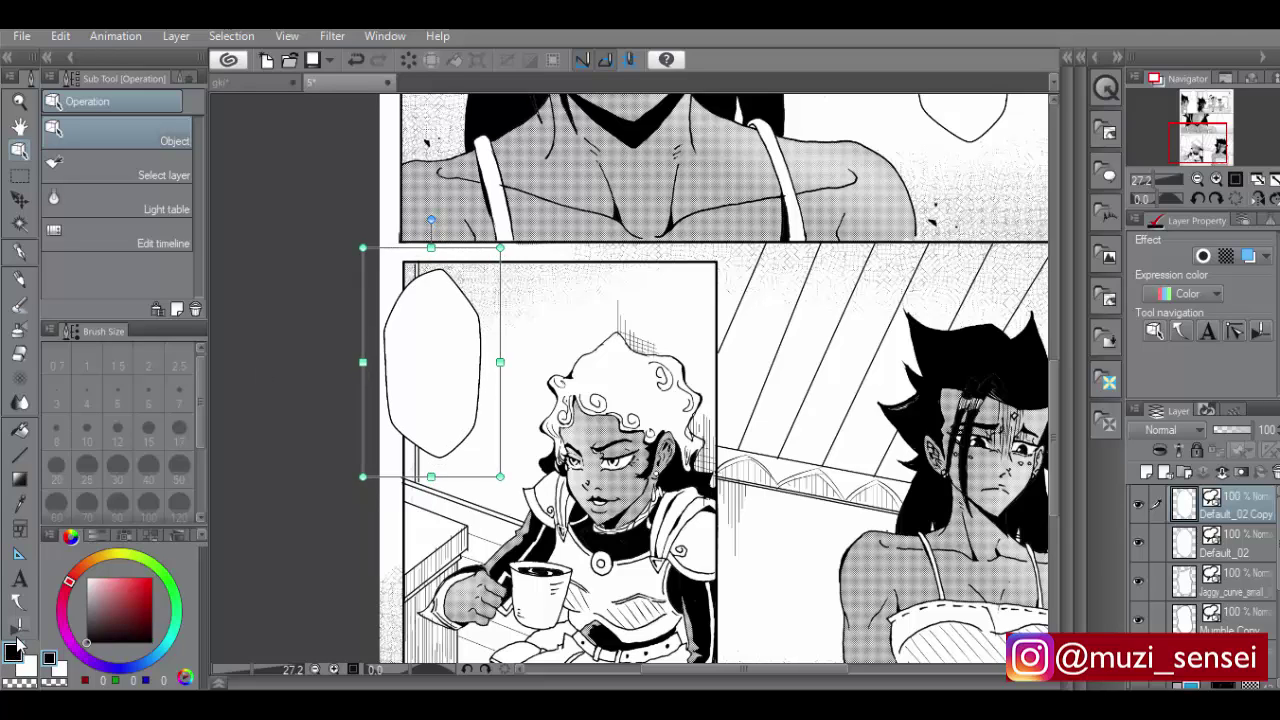
# Draw short balloon tails toward the speakers on the armored woman's balloon and the close-up panel's balloon
pyautogui.click(18, 601)
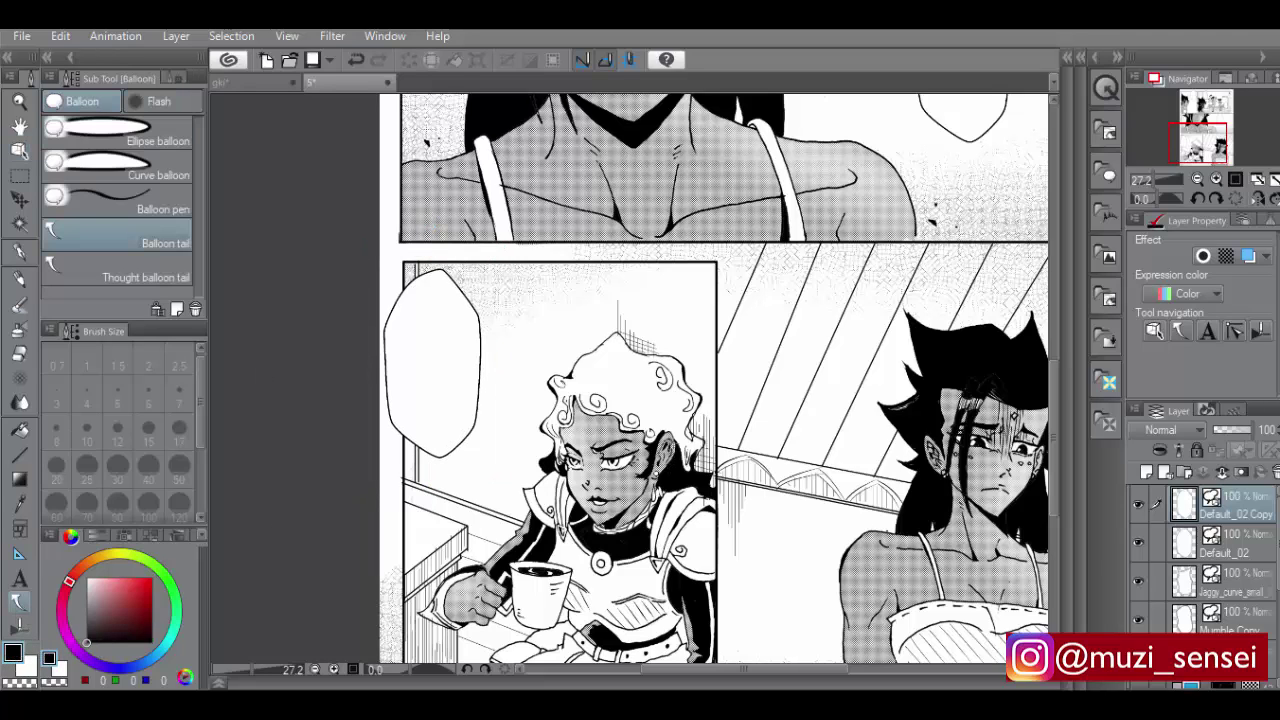
pyautogui.moveTo(455, 430); pyautogui.dragTo(493, 443)
pyautogui.moveTo(1053, 477); pyautogui.dragTo(1056, 409)
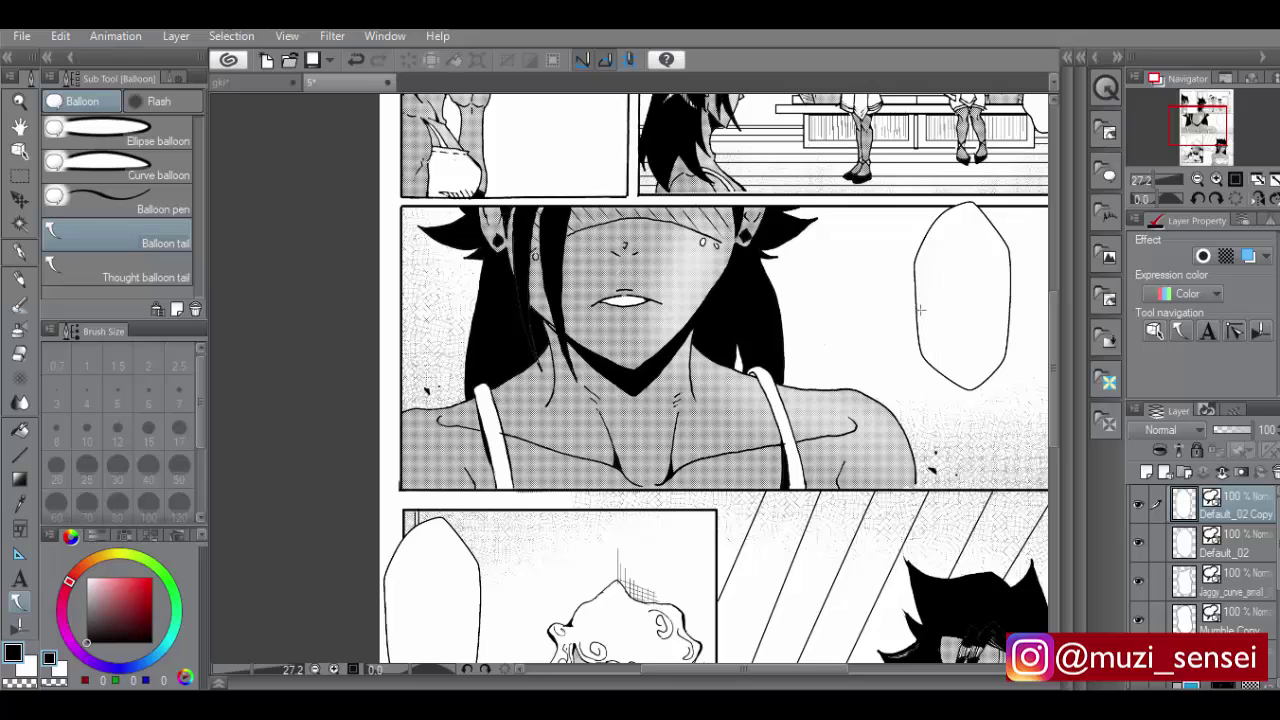
pyautogui.moveTo(918, 310); pyautogui.dragTo(886, 320)
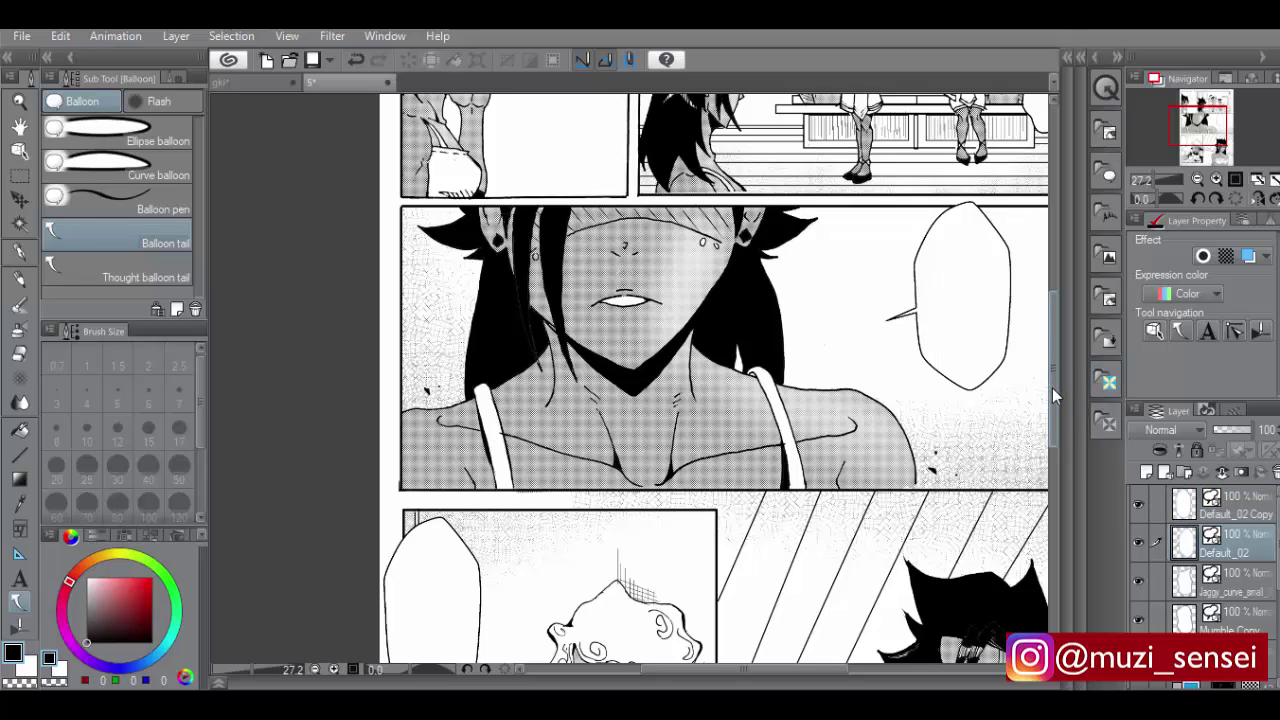
# Draw short tails toward the speakers on the three balloons in the top-row panels
pyautogui.moveTo(1052, 388); pyautogui.dragTo(1056, 309)
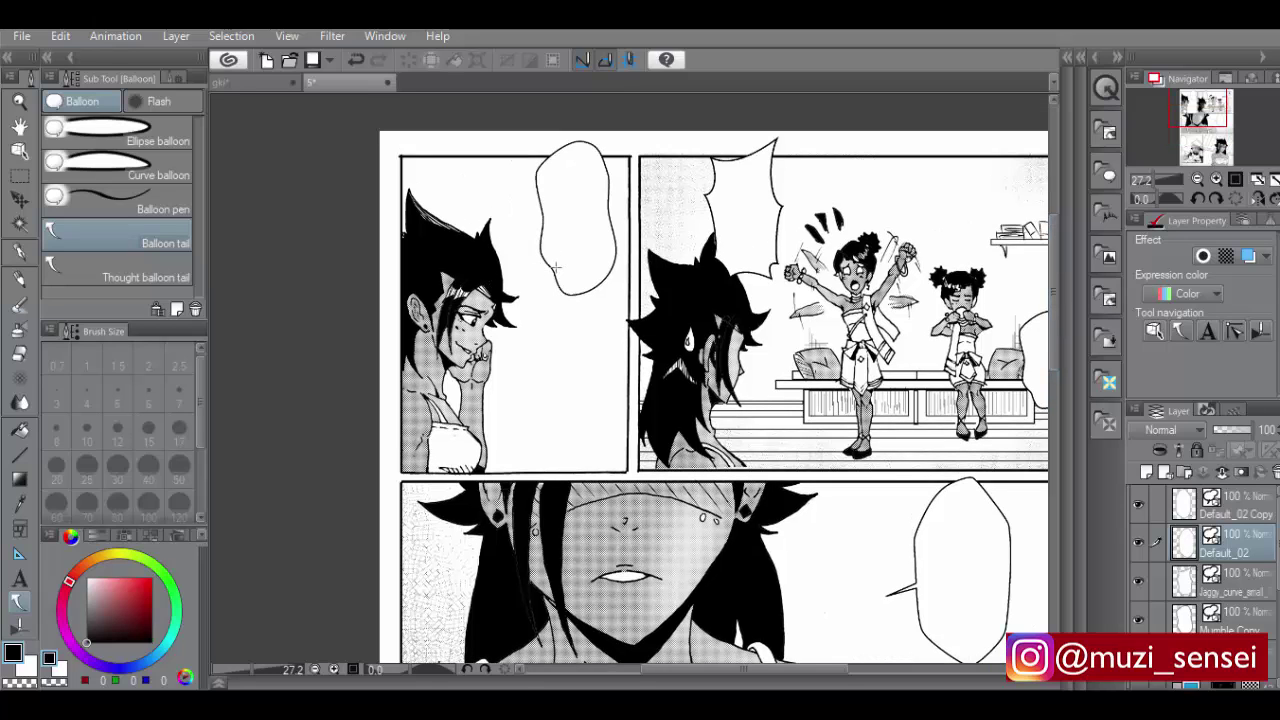
pyautogui.moveTo(552, 262); pyautogui.dragTo(537, 277)
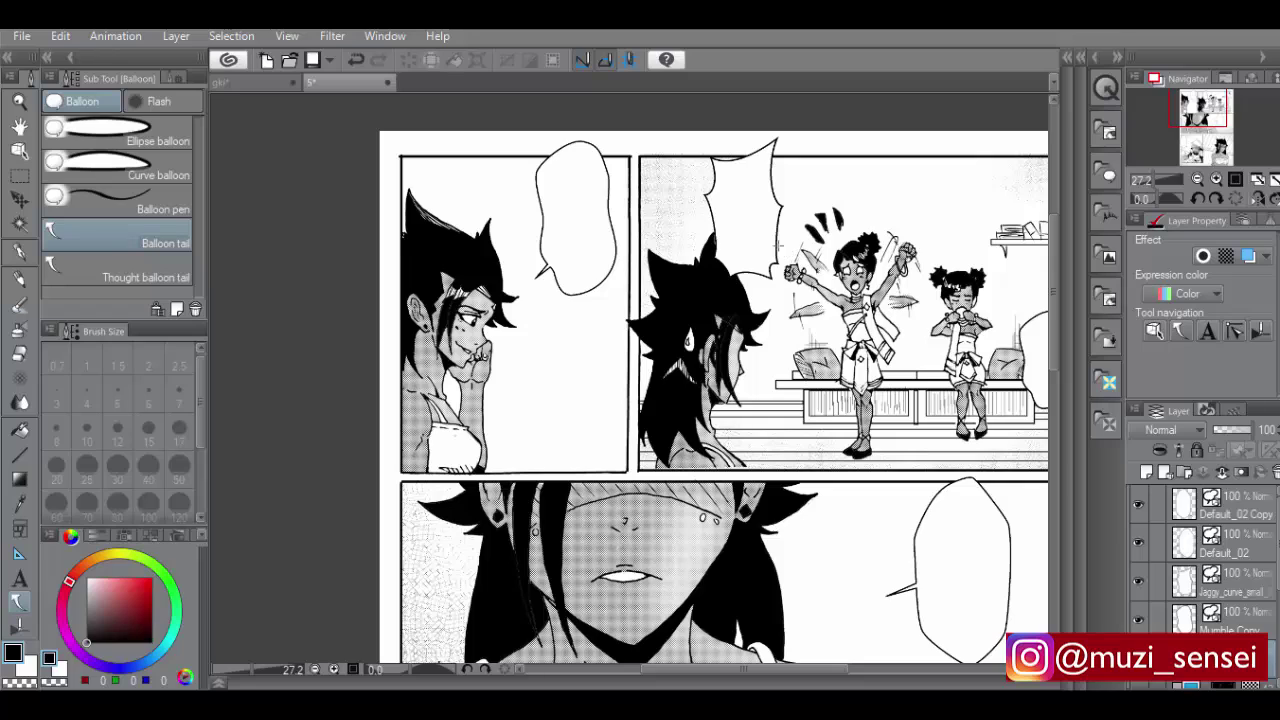
pyautogui.moveTo(774, 244); pyautogui.dragTo(793, 252)
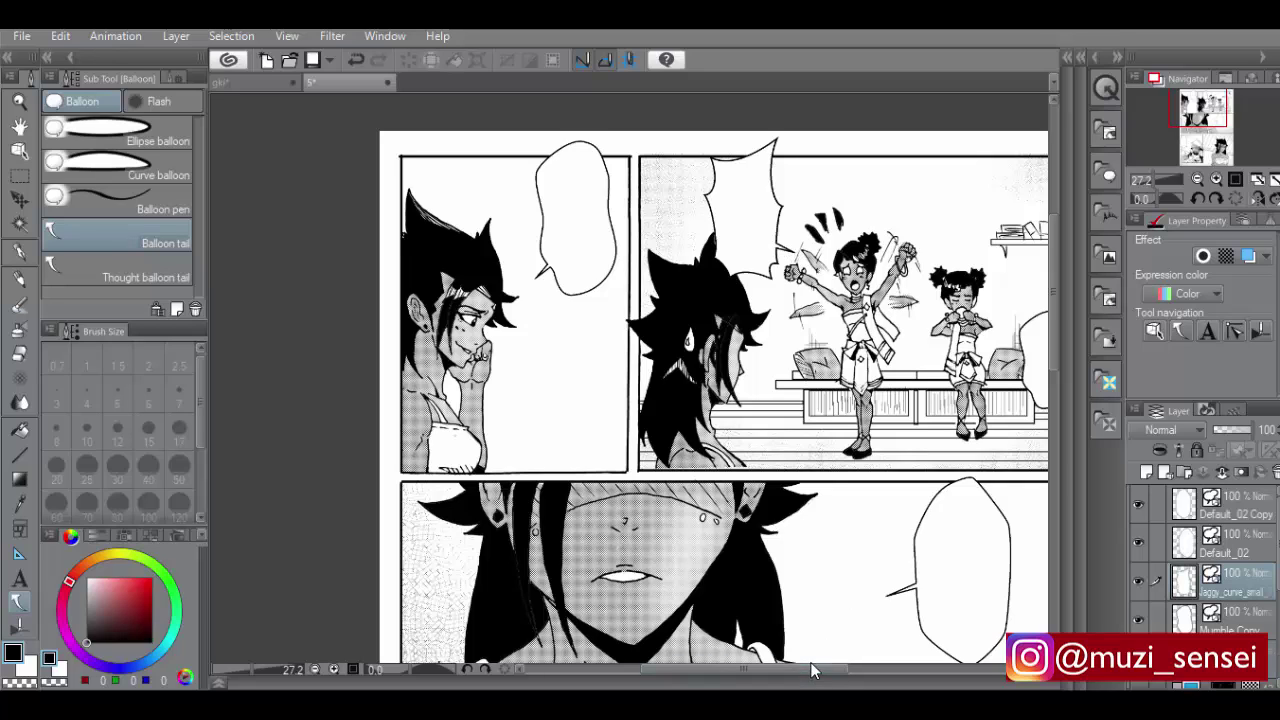
pyautogui.moveTo(811, 671); pyautogui.dragTo(857, 670)
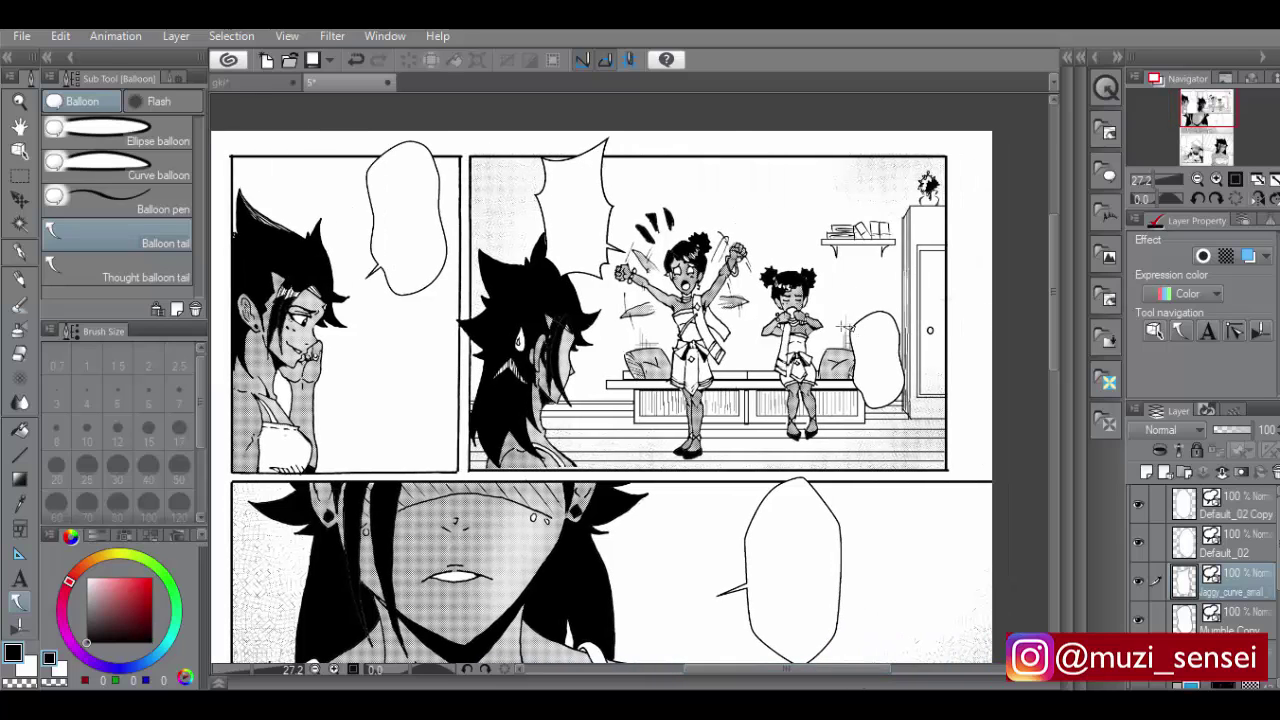
pyautogui.click(844, 327)
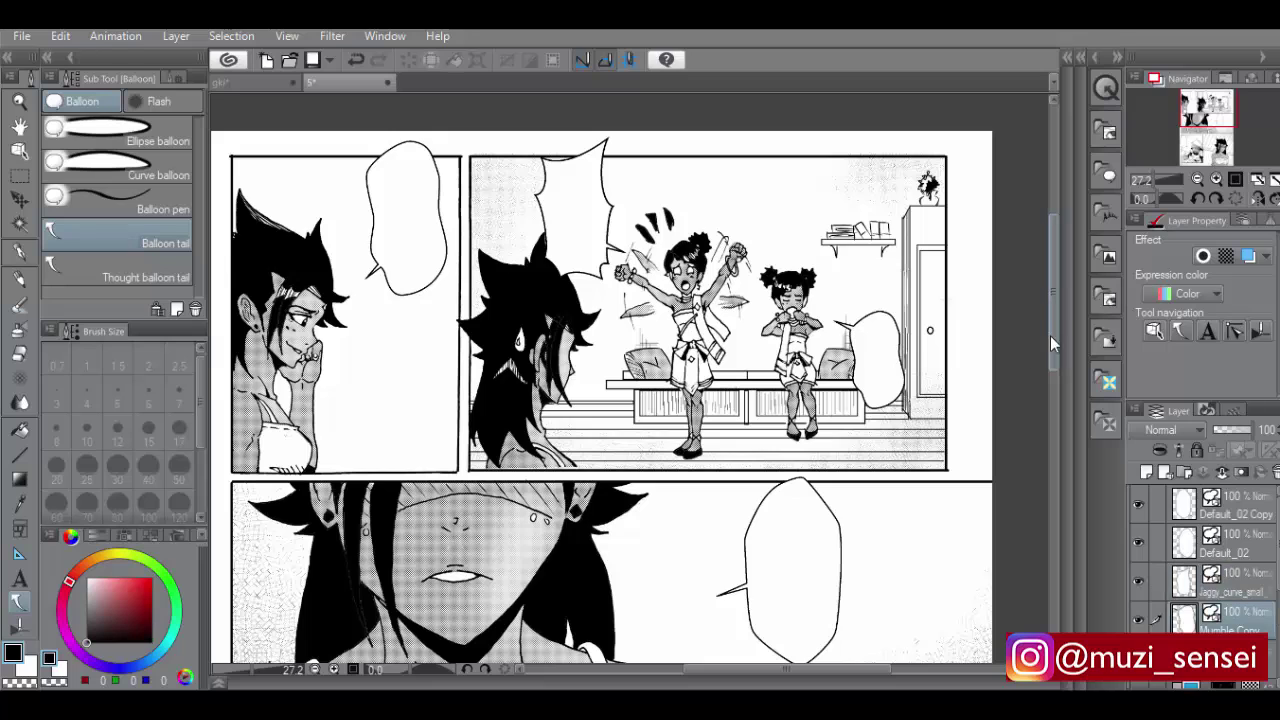
# Touch up the armored woman's eye and hair on the line-art layer with the Textured pen at size 7
pyautogui.moveTo(1056, 320); pyautogui.dragTo(1069, 490)
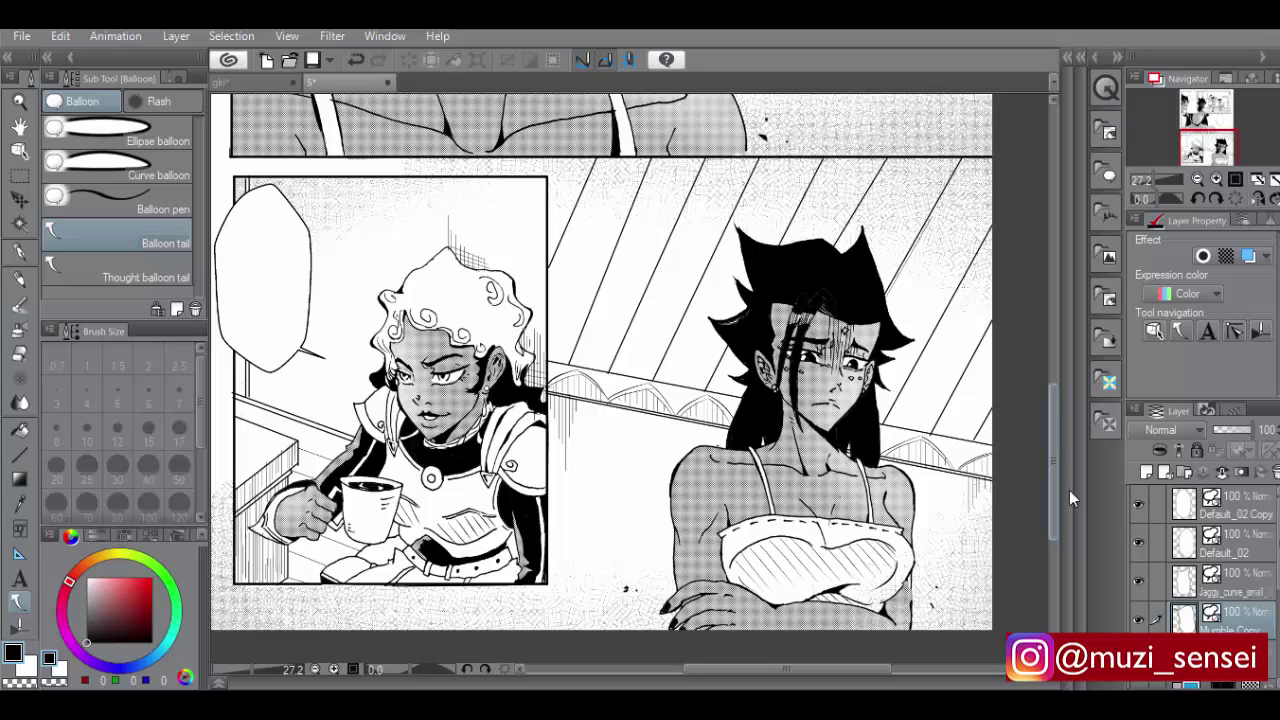
pyautogui.scroll(-1, 616, 437)
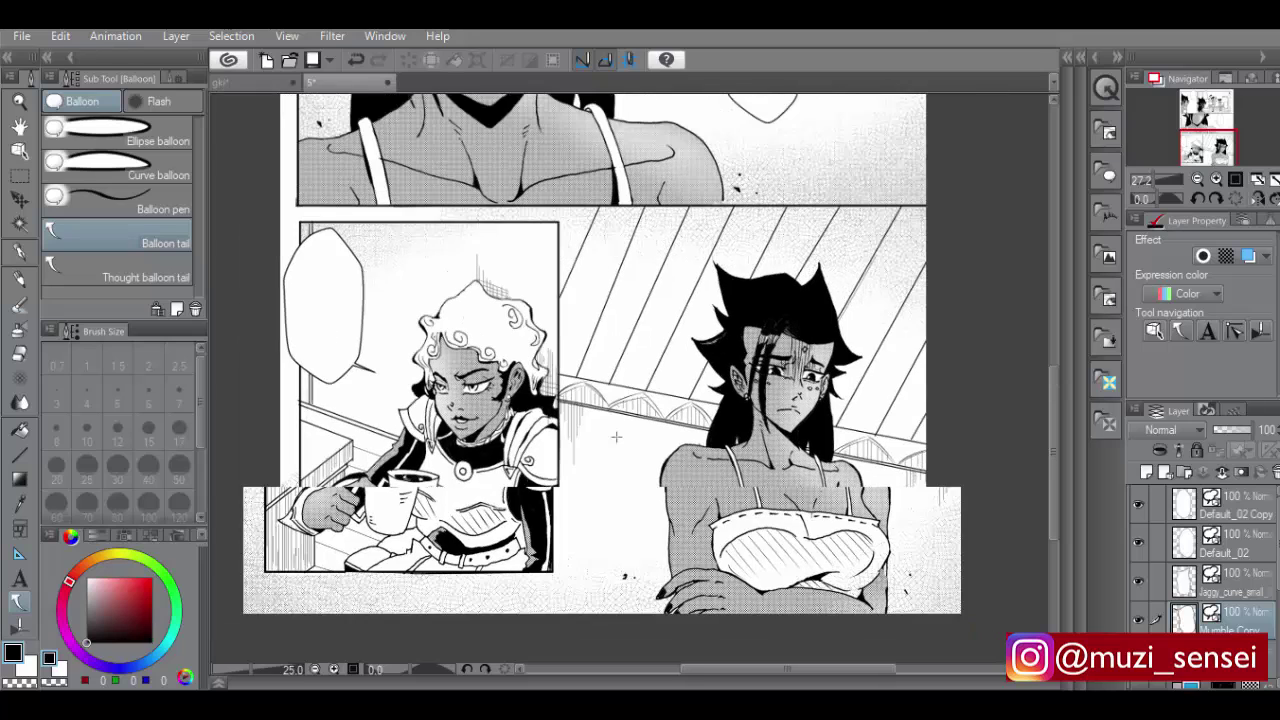
pyautogui.scroll(-1, 616, 437)
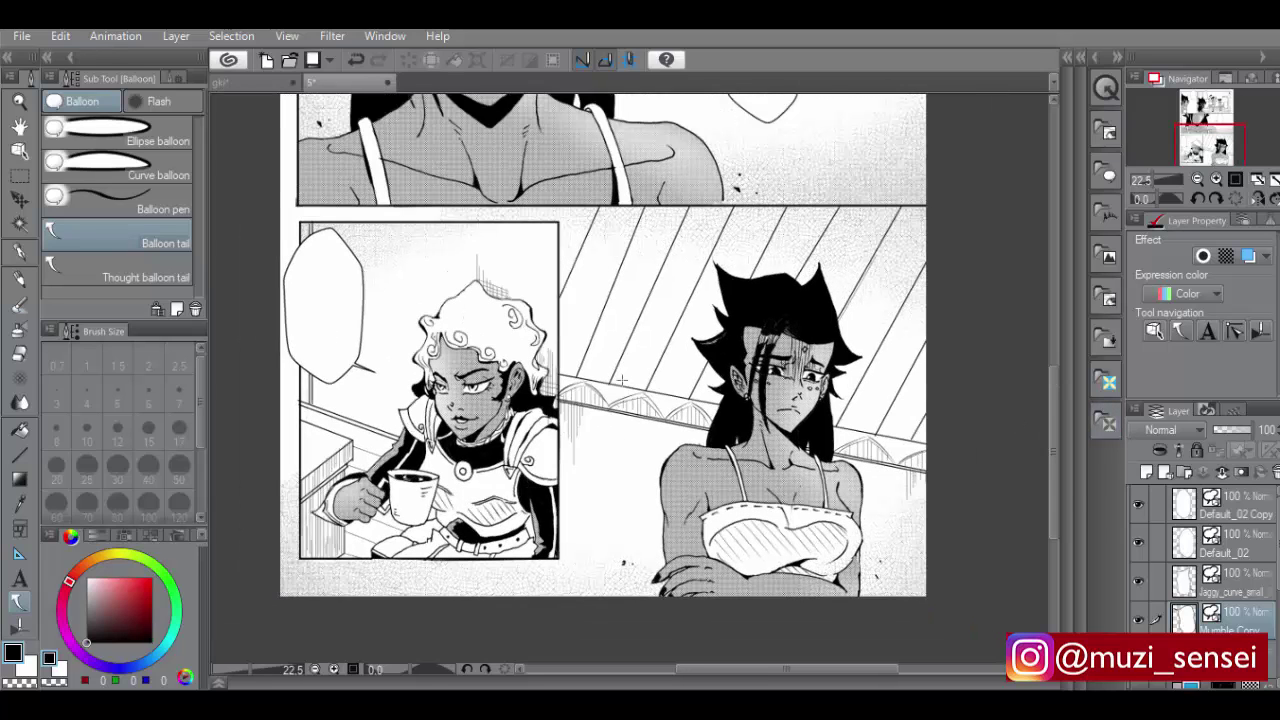
pyautogui.click(22, 254)
pyautogui.scroll(-4, 1216, 618)
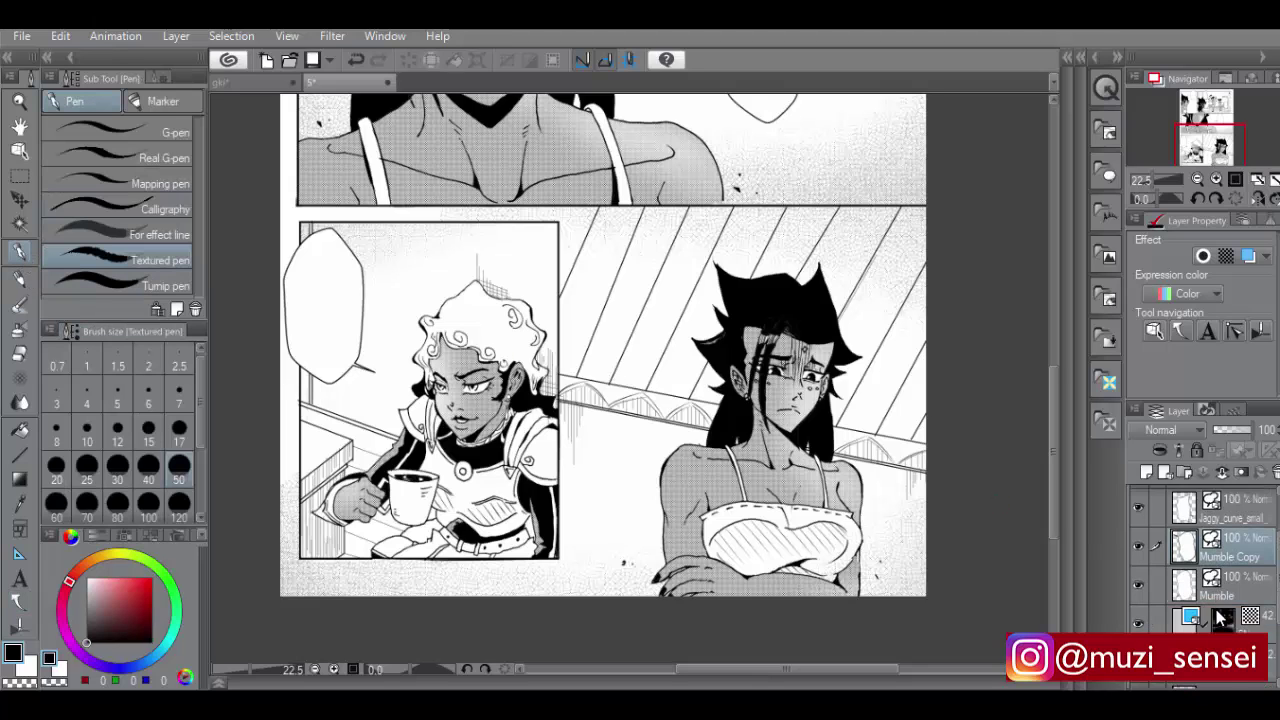
pyautogui.scroll(-2, 1216, 618)
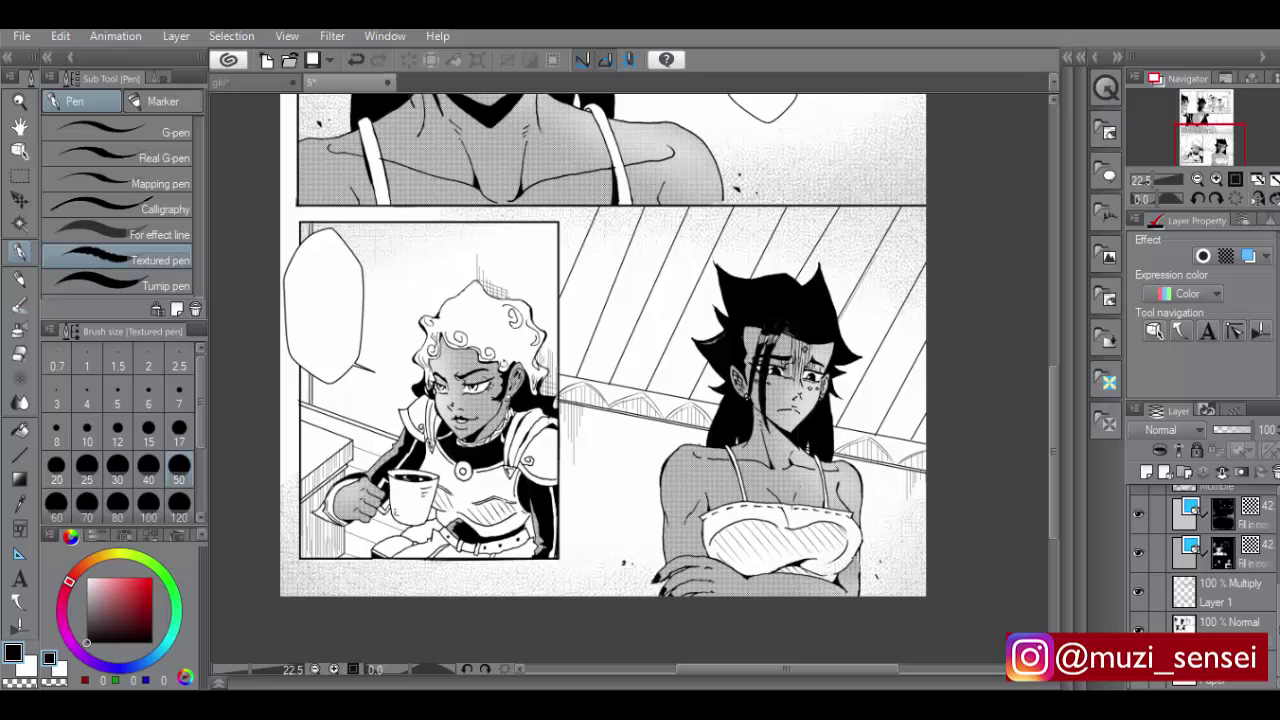
pyautogui.click(1216, 622)
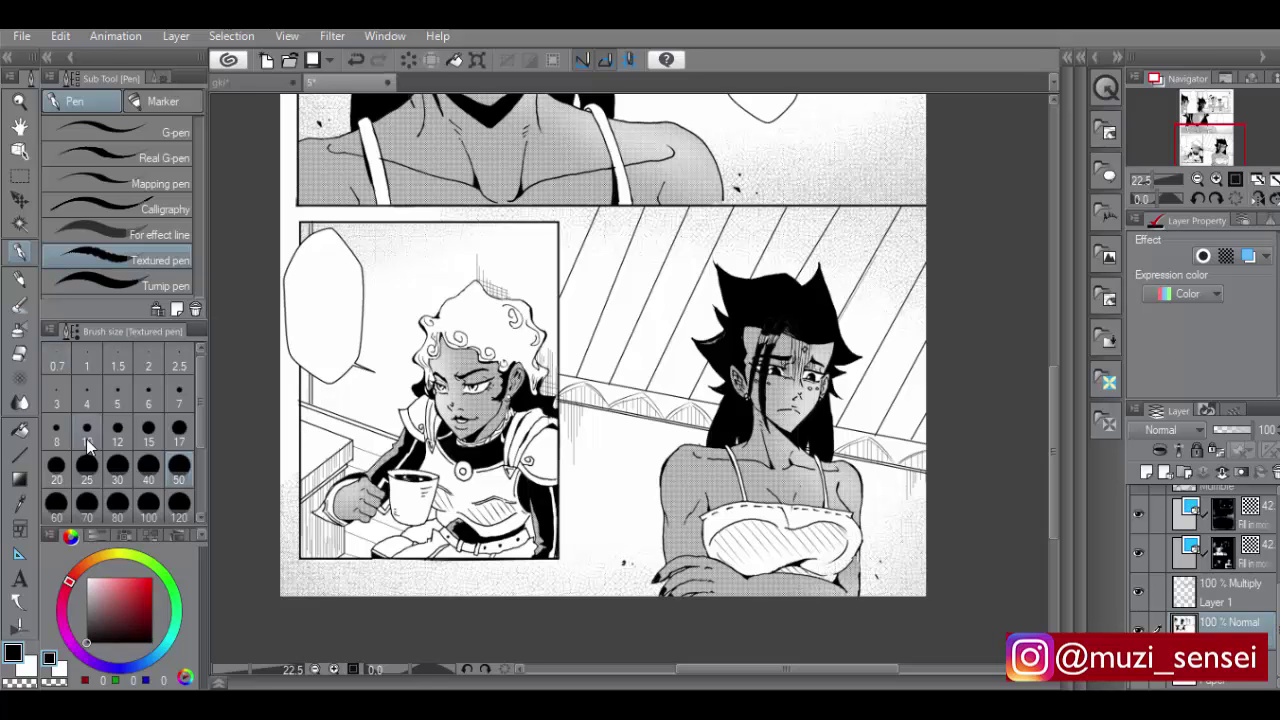
pyautogui.click(176, 398)
pyautogui.scroll(8, 453, 416)
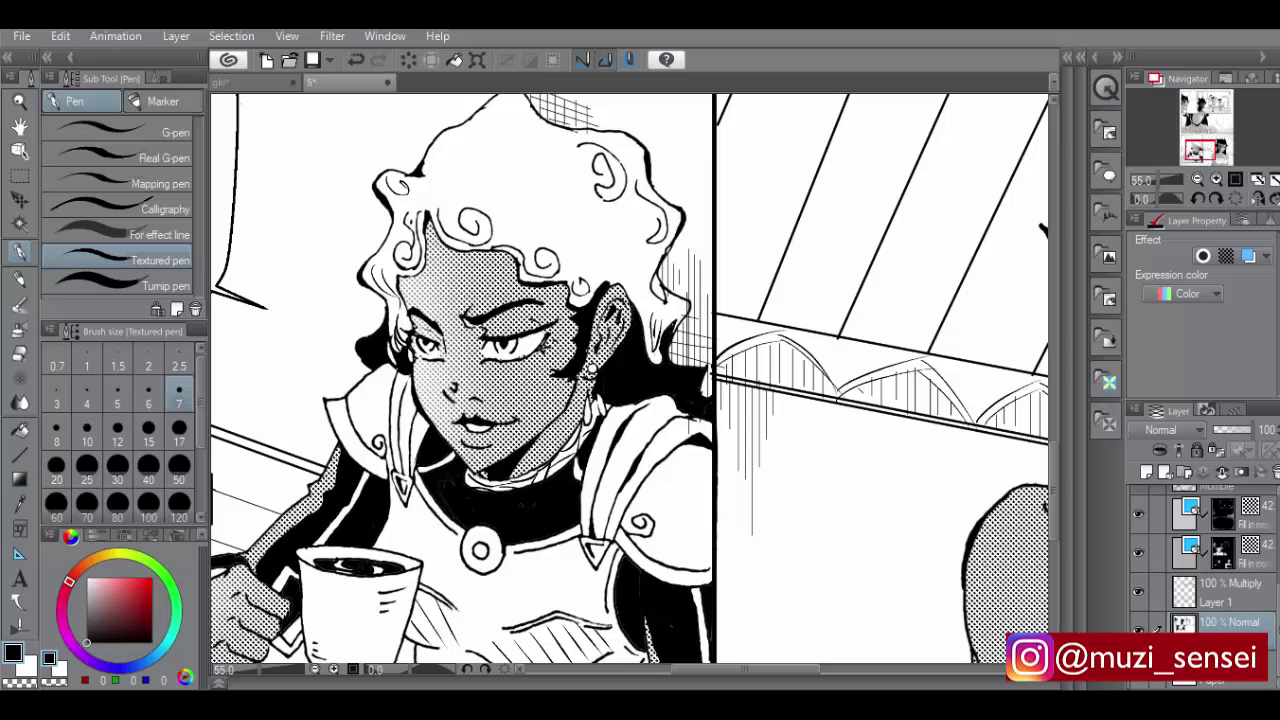
pyautogui.moveTo(417, 333); pyautogui.dragTo(436, 339)
pyautogui.moveTo(668, 296); pyautogui.dragTo(670, 318)
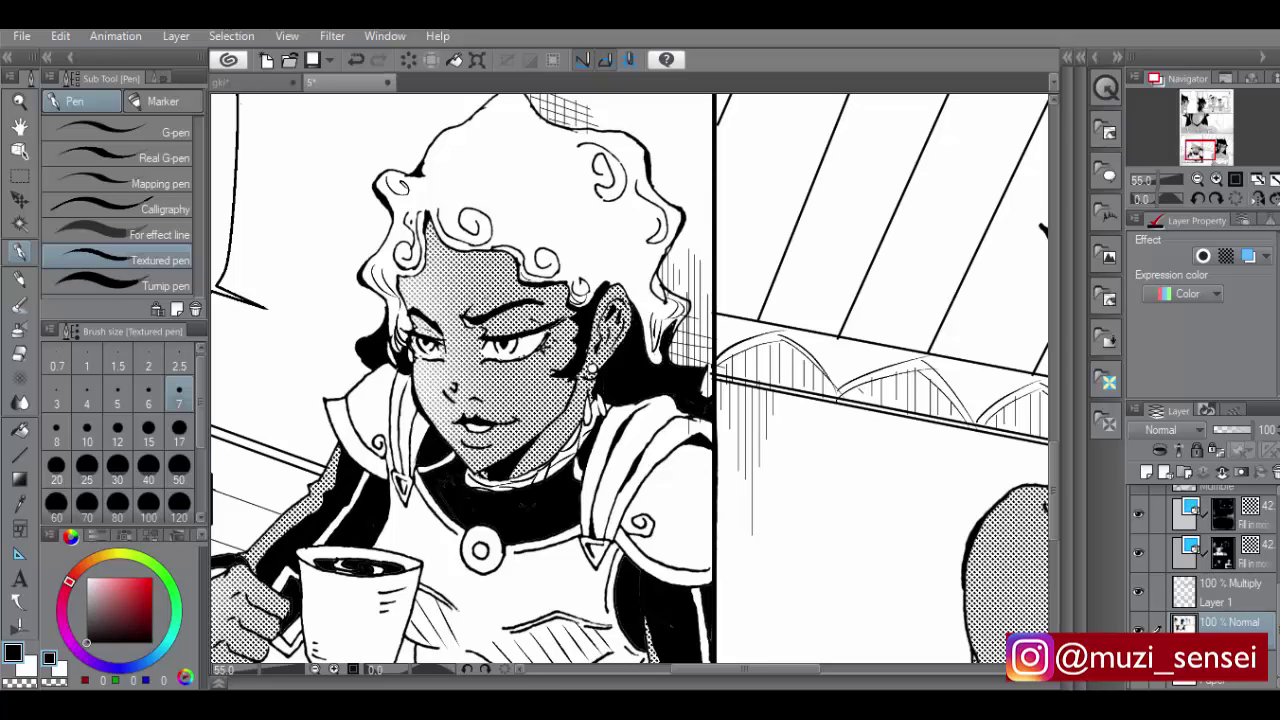
# Ink black jagged shading along the armored woman's sleeves with the Textured pen, raising the brush size to 10
pyautogui.scroll(-5, 536, 406)
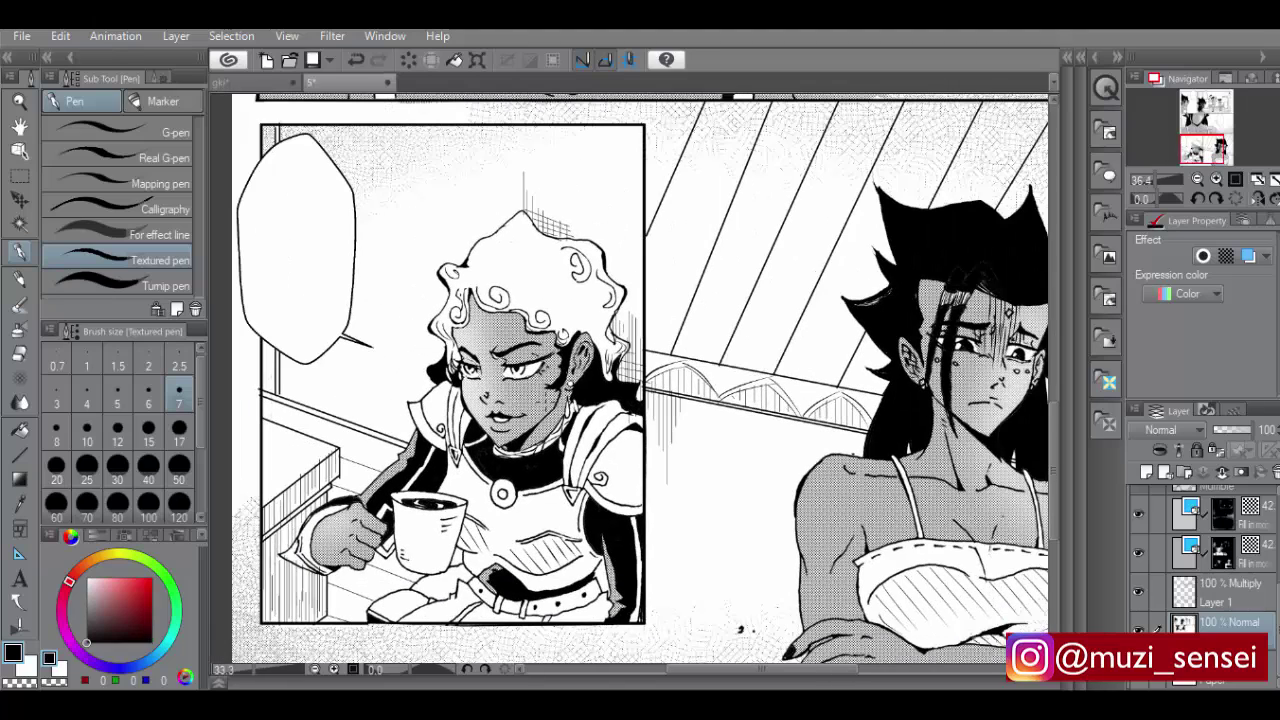
pyautogui.scroll(1, 540, 404)
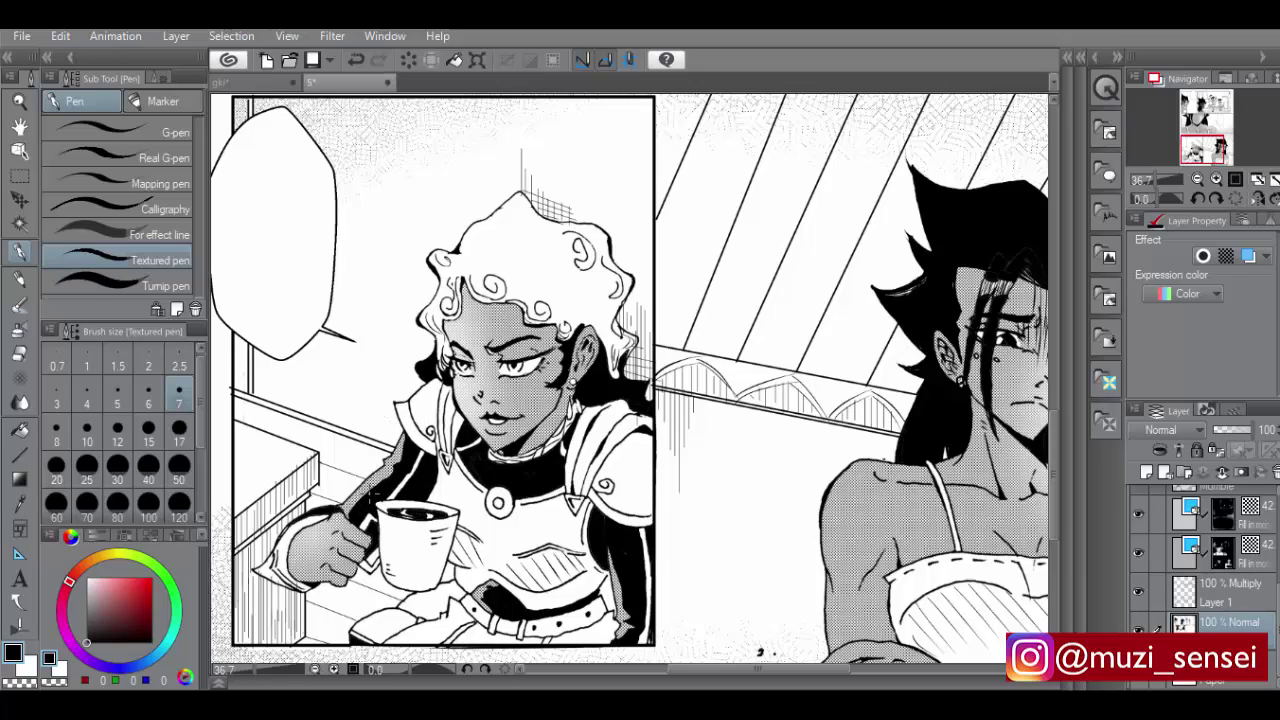
pyautogui.moveTo(370, 480); pyautogui.dragTo(369, 500)
pyautogui.click(87, 436)
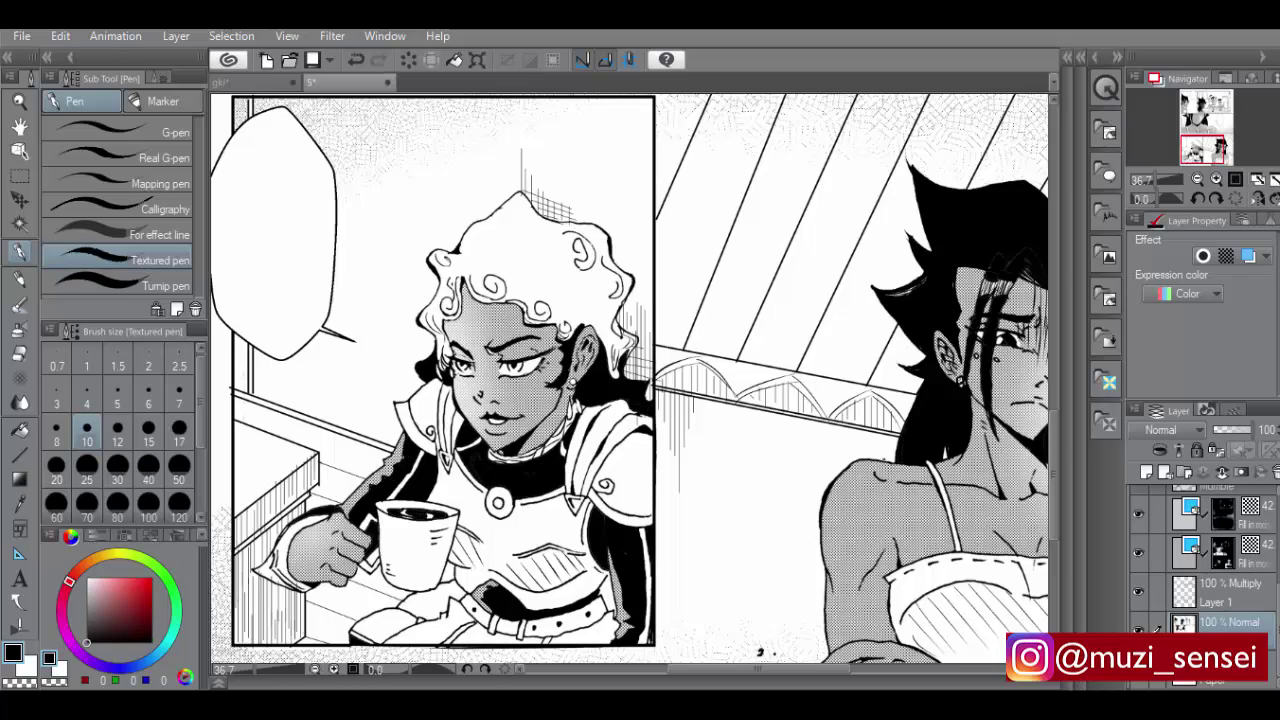
pyautogui.moveTo(403, 451); pyautogui.dragTo(395, 459)
pyautogui.moveTo(367, 495); pyautogui.dragTo(354, 499)
pyautogui.moveTo(604, 569); pyautogui.dragTo(610, 579)
# Undo the stroke near the waist, then blacken the pendant's centre and touch up the wrist guard's edge
pyautogui.moveTo(454, 605); pyautogui.dragTo(450, 622)
pyautogui.hotkey('ctrl', 'z')
pyautogui.click(498, 502)
pyautogui.moveTo(268, 565); pyautogui.dragTo(293, 588)
# Auto-select the armored woman's two shoulder plates and the cloth area below her belt together
pyautogui.press('w')
pyautogui.click(432, 410)
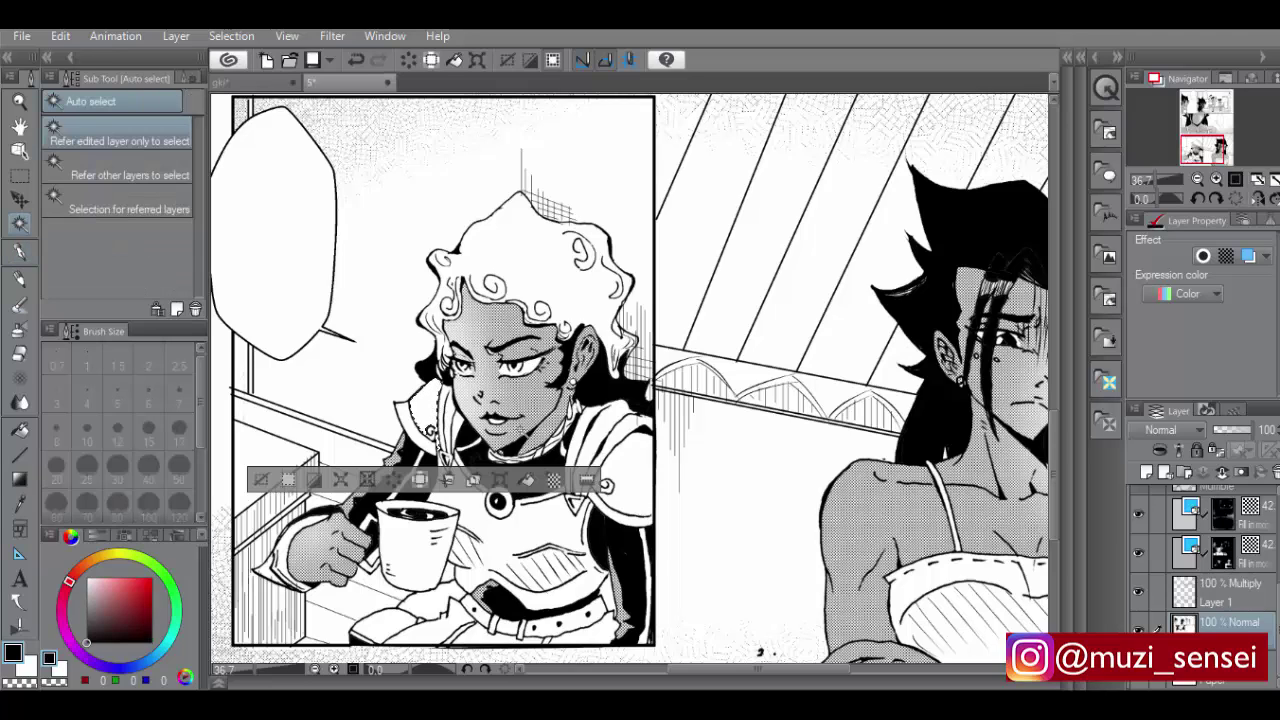
pyautogui.keyDown('shift'); pyautogui.click(634, 475); pyautogui.keyUp('shift')
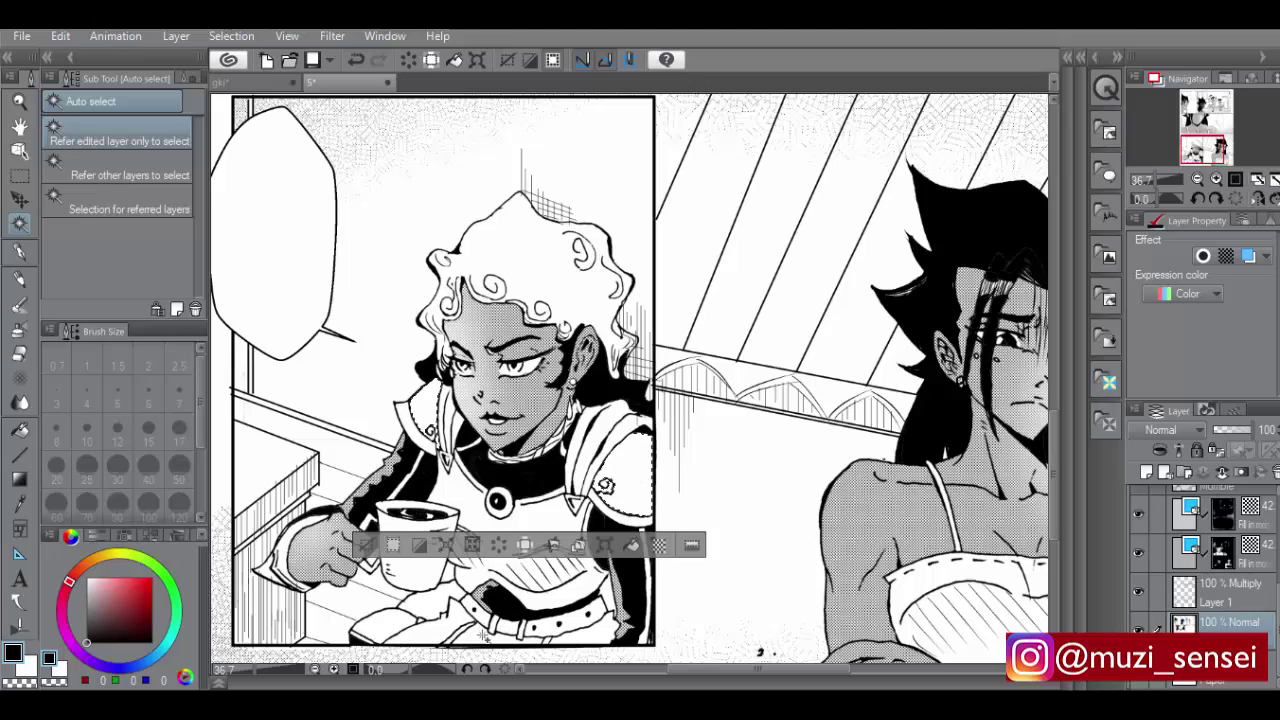
pyautogui.keyDown('shift'); pyautogui.click(484, 636); pyautogui.keyUp('shift')
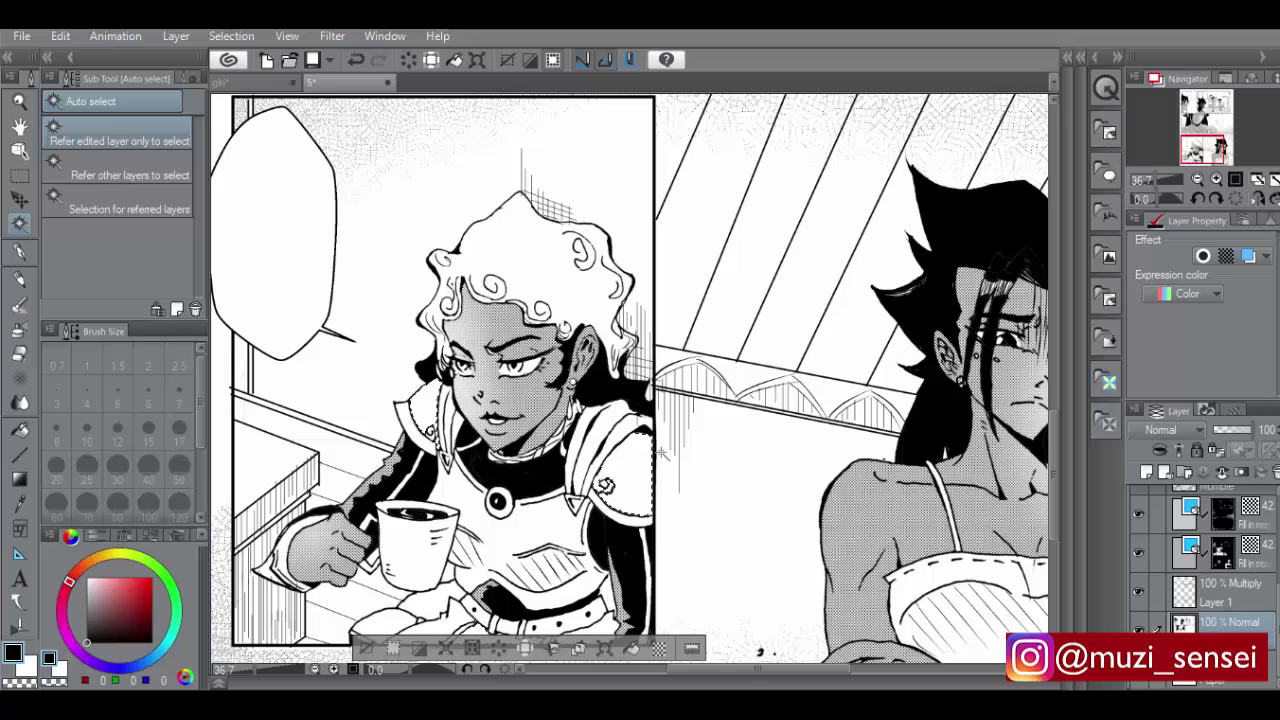
pyautogui.scroll(-2, 661, 453)
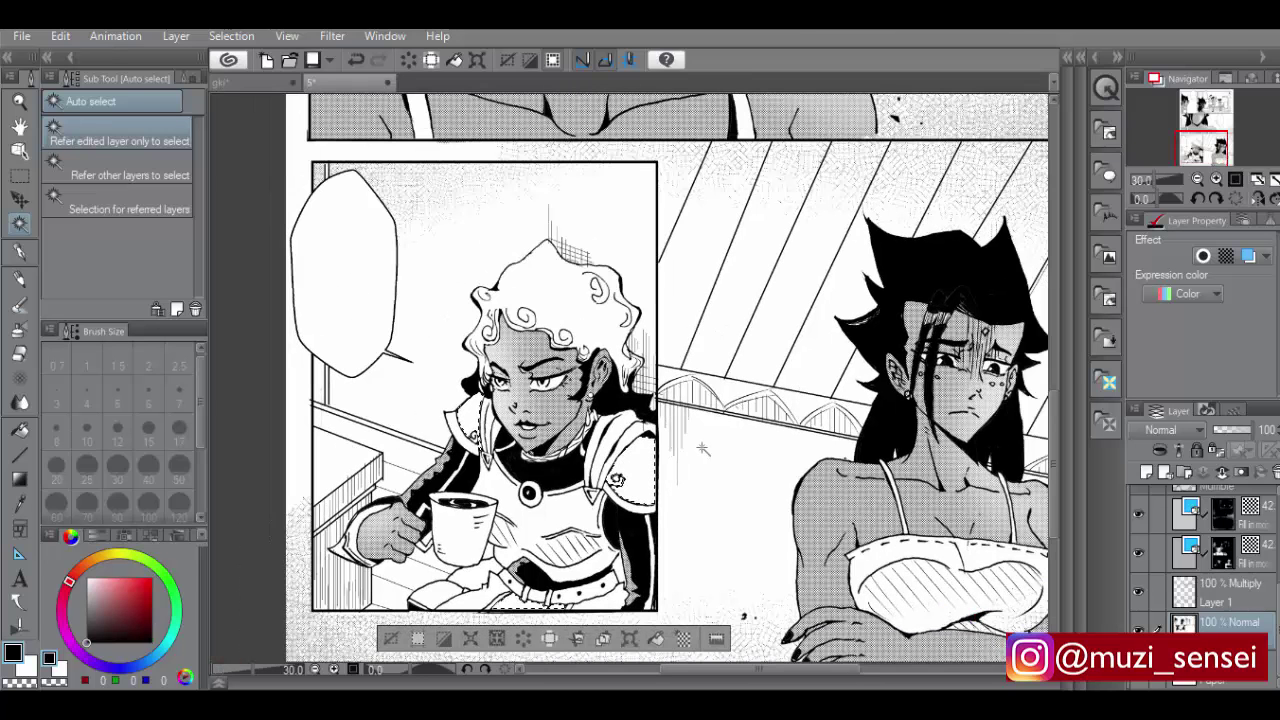
# Add the Scalies v.1 Pattern-Scalies v.1 - 2 material from the Download materials to the selected armor areas
pyautogui.click(1108, 344)
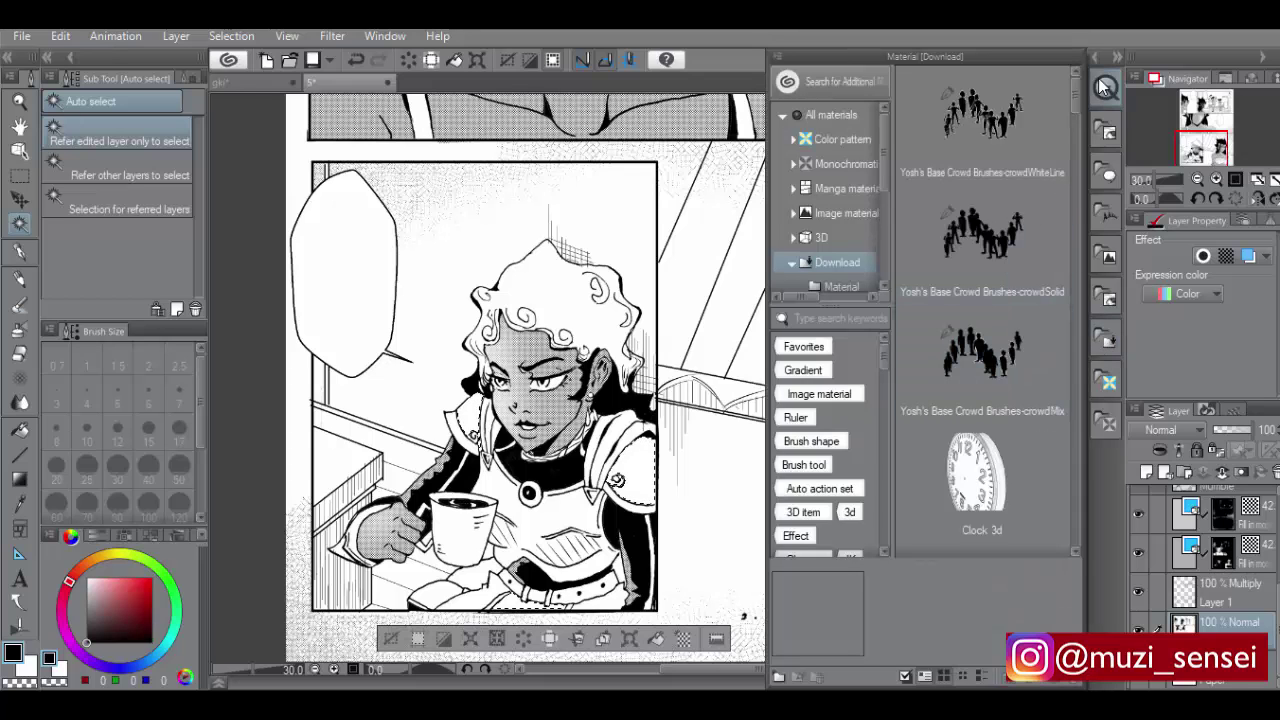
pyautogui.moveTo(1077, 97)
pyautogui.mouseDown()
pyautogui.moveTo(1088, 190)
pyautogui.moveTo(1076, 389)
pyautogui.mouseUp()
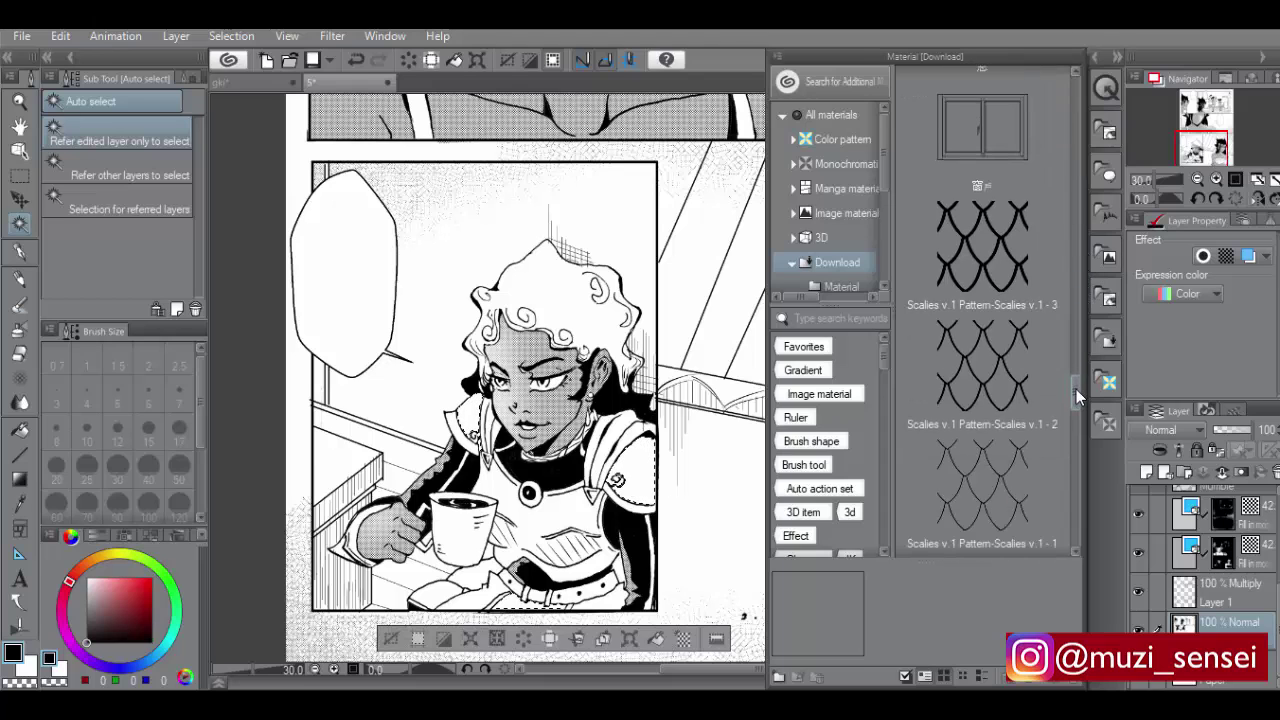
pyautogui.moveTo(982, 370); pyautogui.dragTo(631, 486)
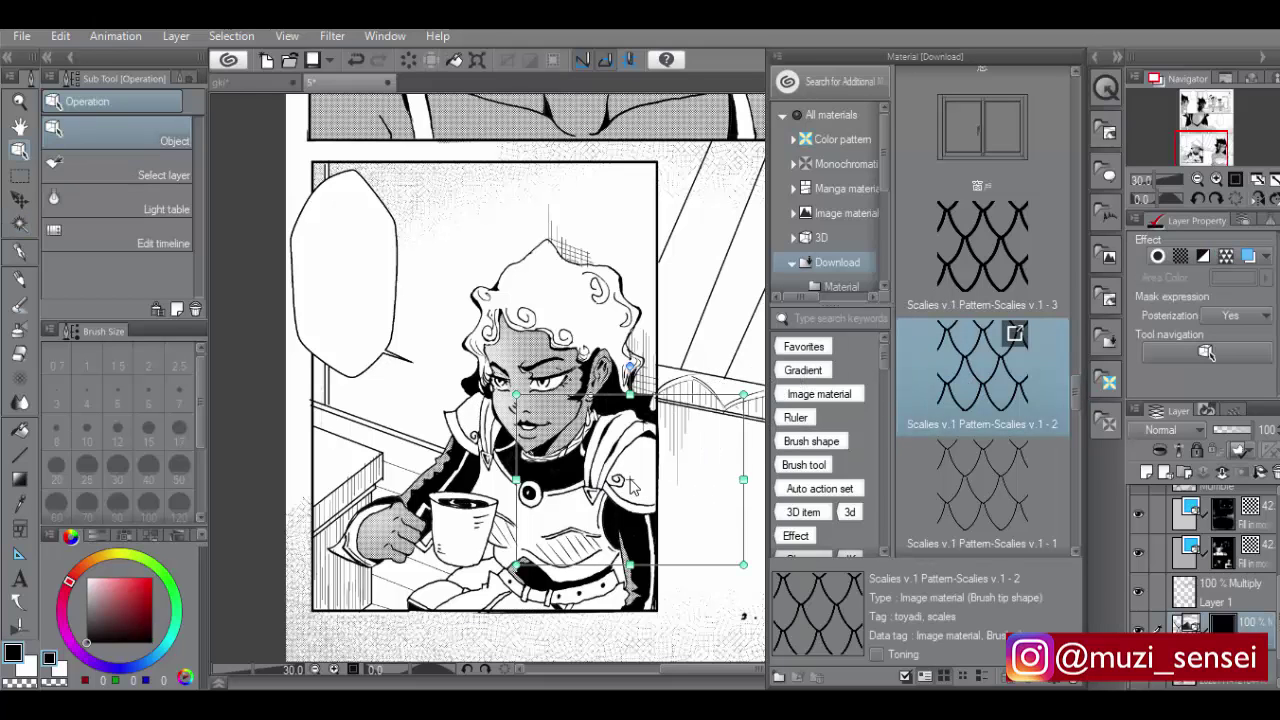
pyautogui.click(746, 393)
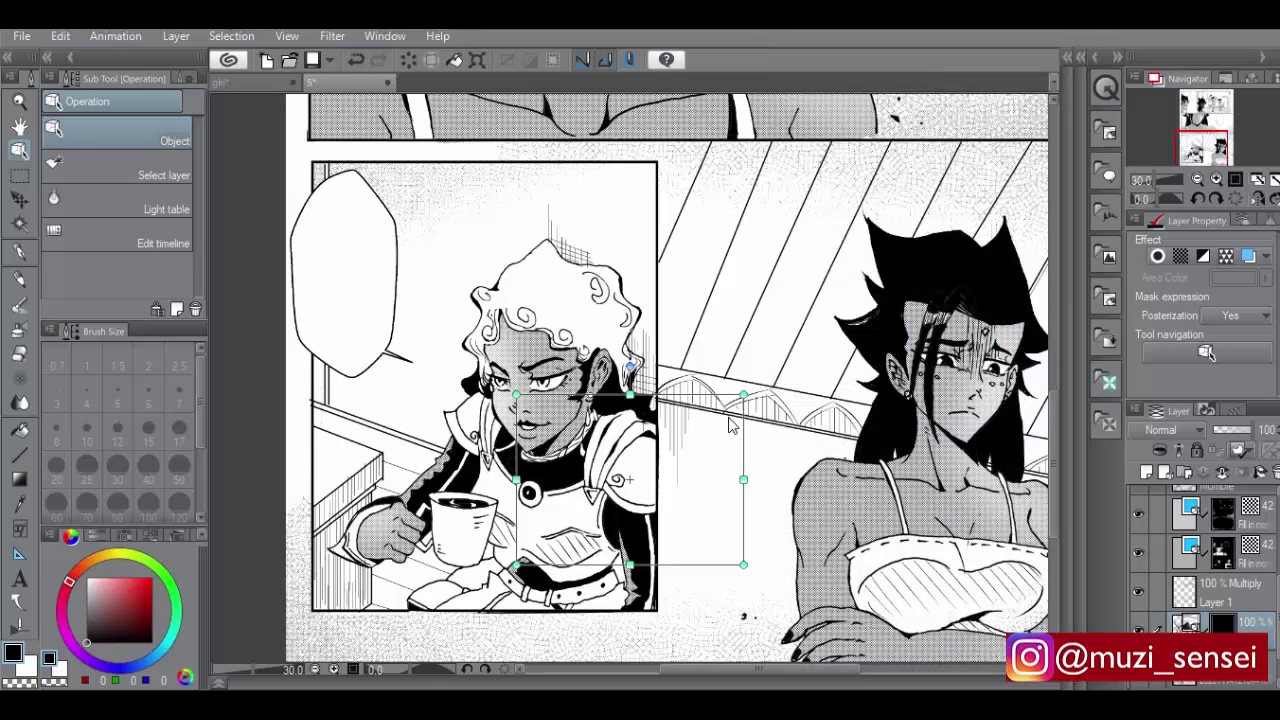
# Shrink the scale pattern to small tiles and tilt it diagonally so the scales fit the shoulder plates
pyautogui.moveTo(743, 397); pyautogui.dragTo(601, 522)
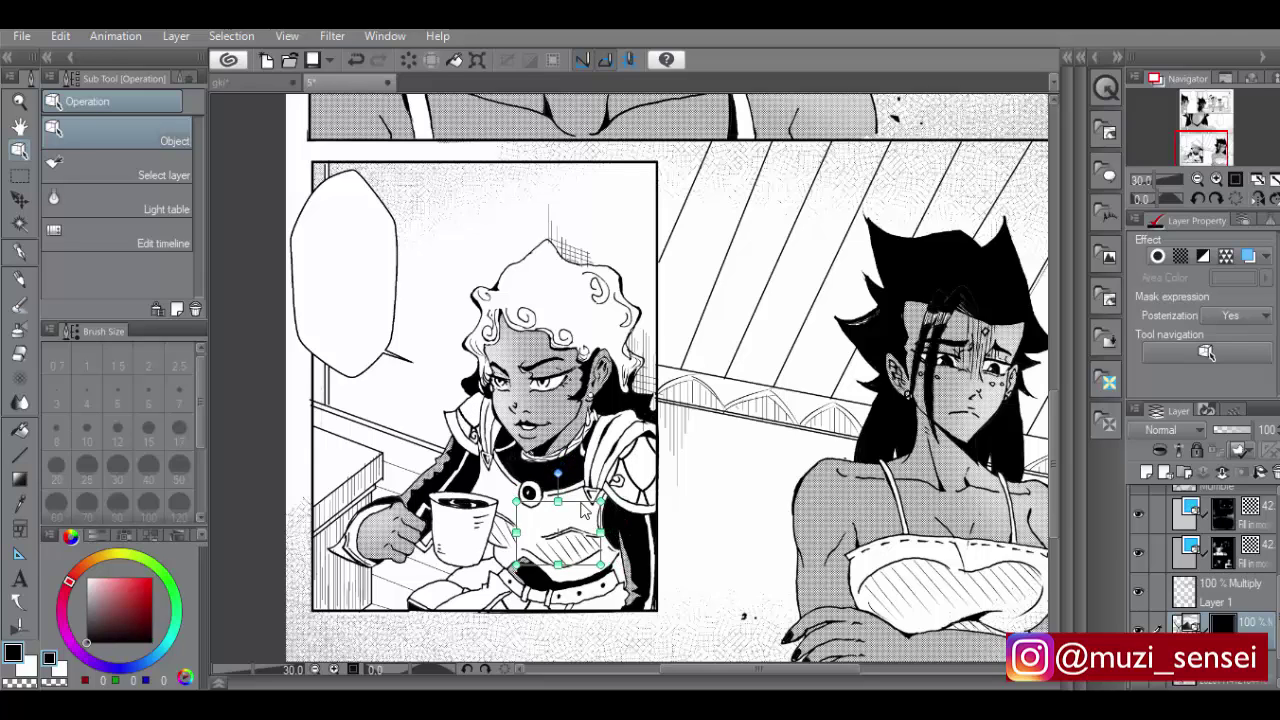
pyautogui.moveTo(560, 474); pyautogui.dragTo(596, 490)
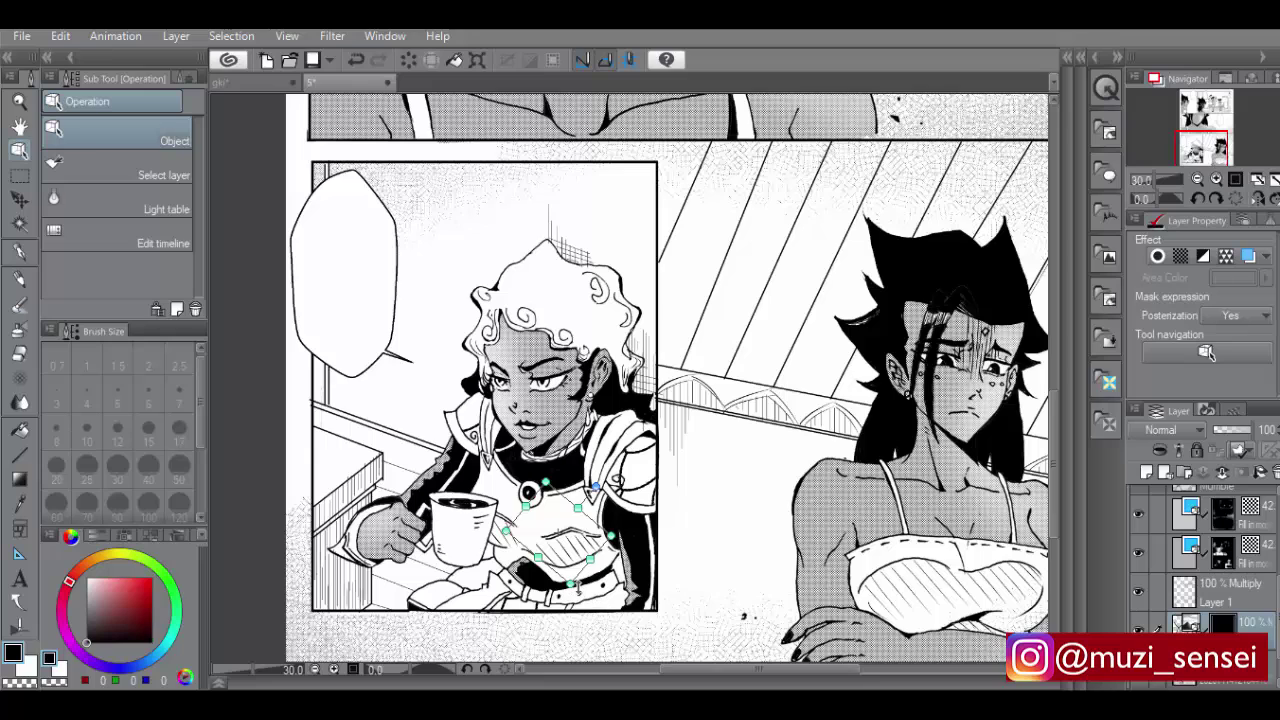
pyautogui.moveTo(571, 582); pyautogui.dragTo(555, 520)
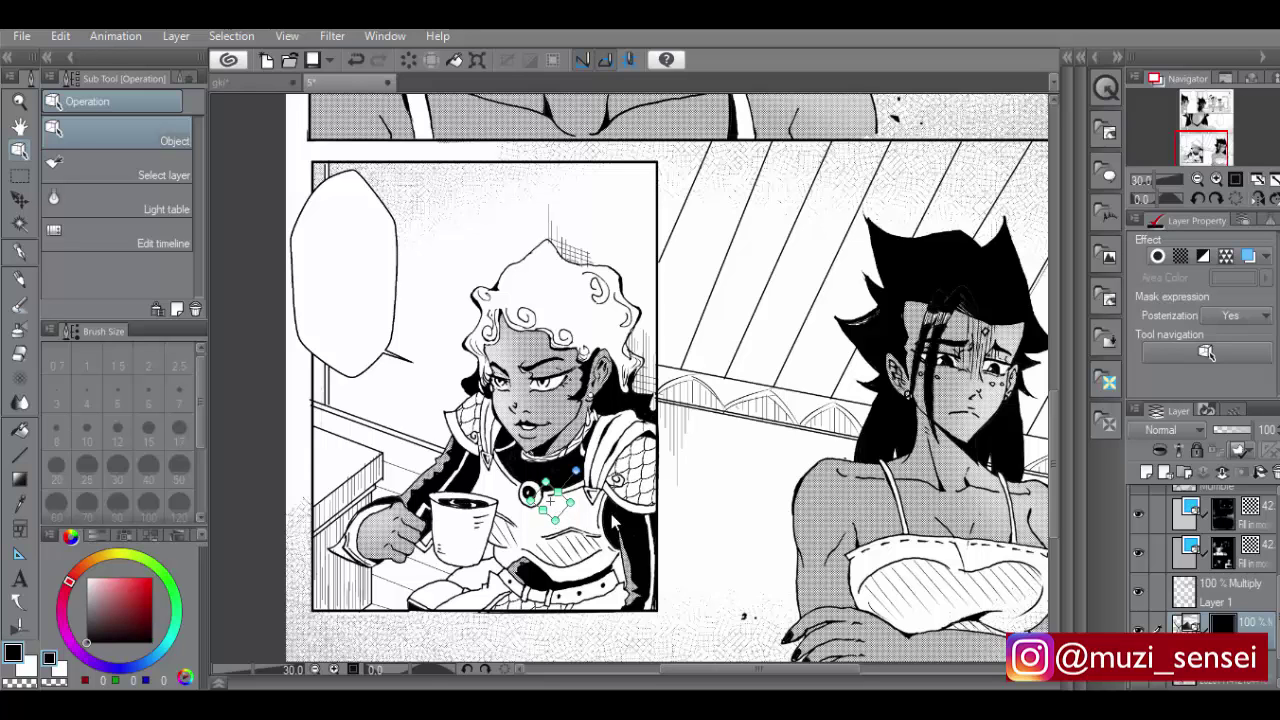
# Prepare the Fill tool, referring only to the editing layer, for the line-art layer of the armored woman's panel
pyautogui.scroll(-1, 686, 510)
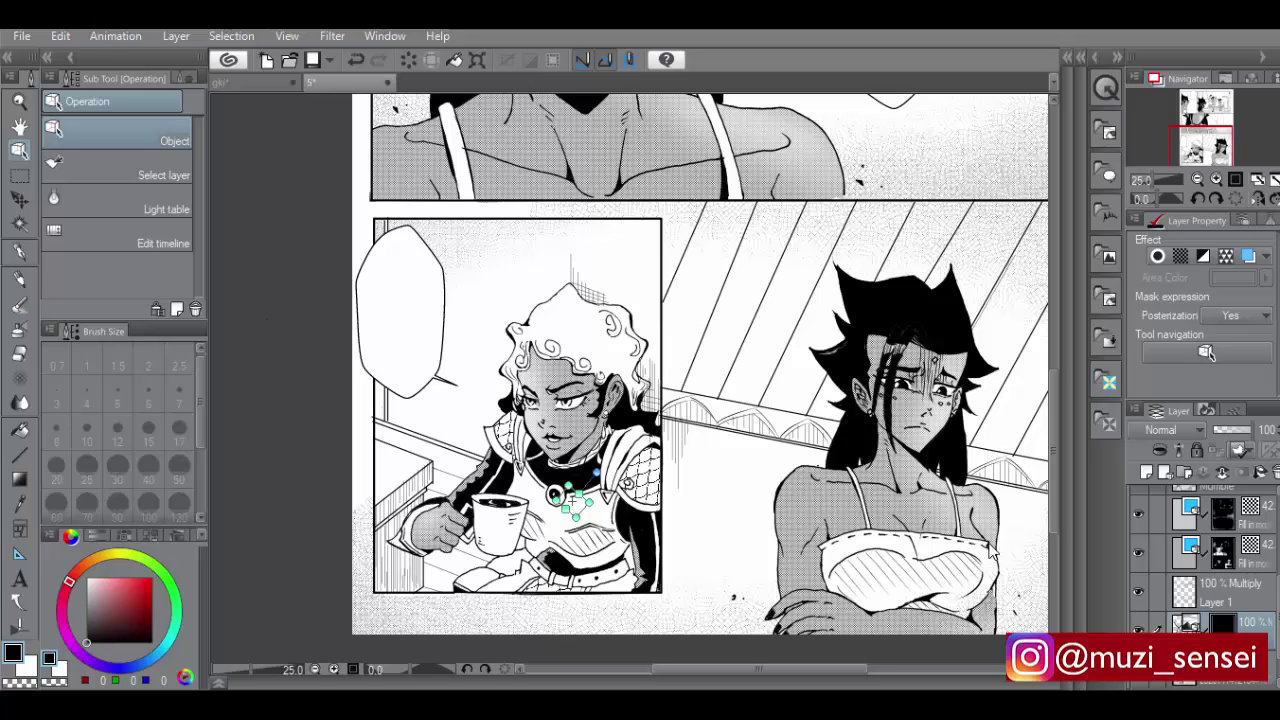
pyautogui.moveTo(812, 665); pyautogui.dragTo(826, 666)
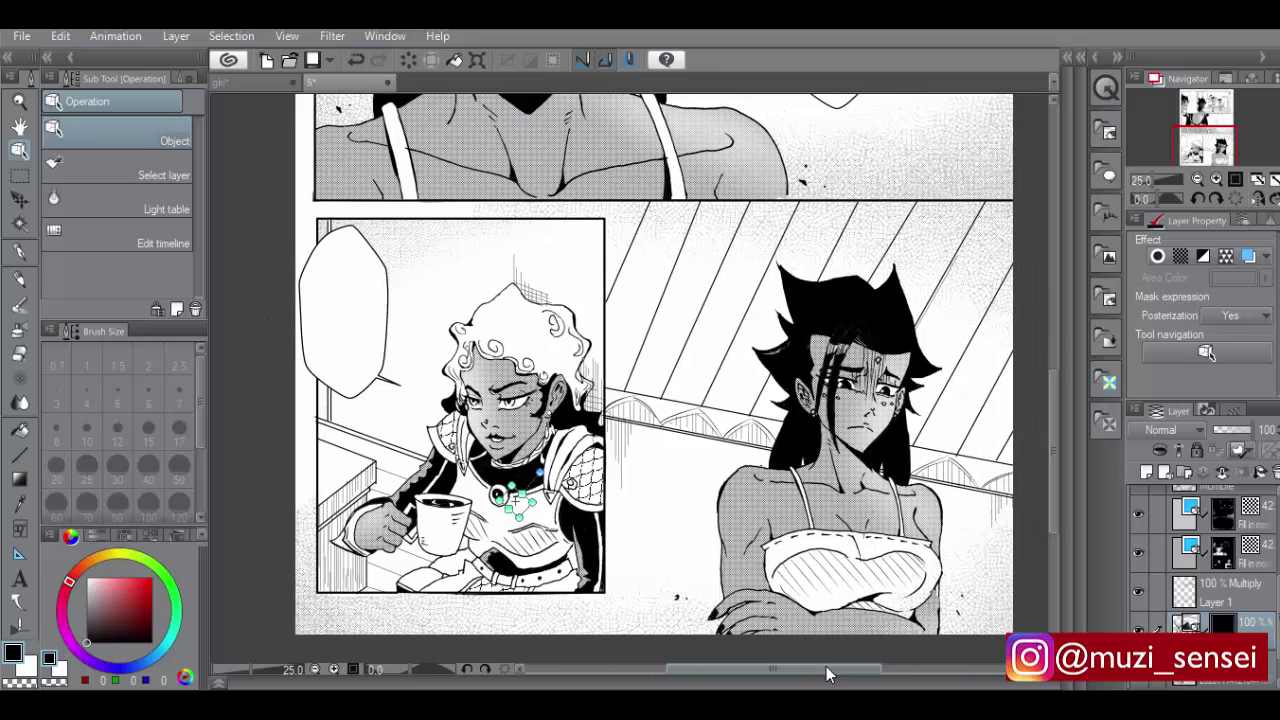
pyautogui.click(19, 430)
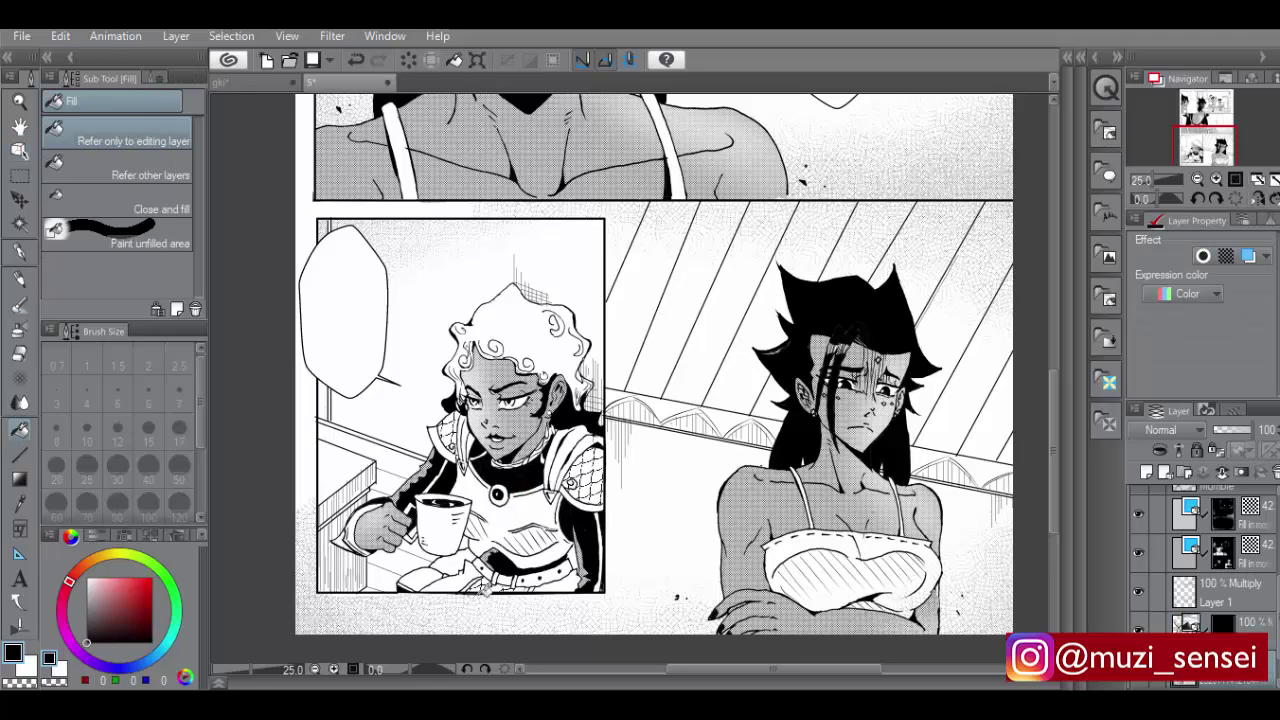